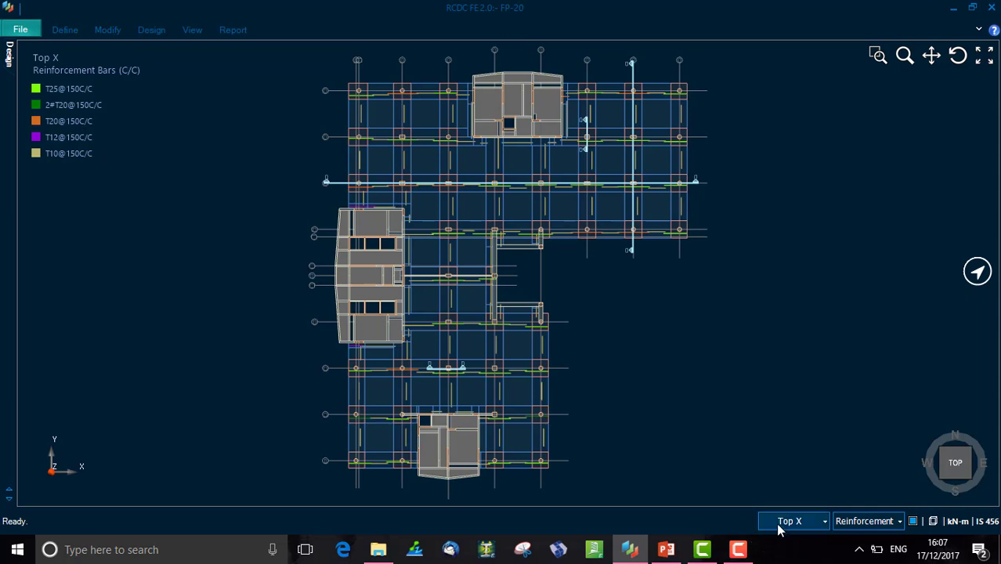
# - Switch the reinforcement display to show only the Top Y layer bars
pyautogui.click(781, 524)
pyautogui.click(767, 466)
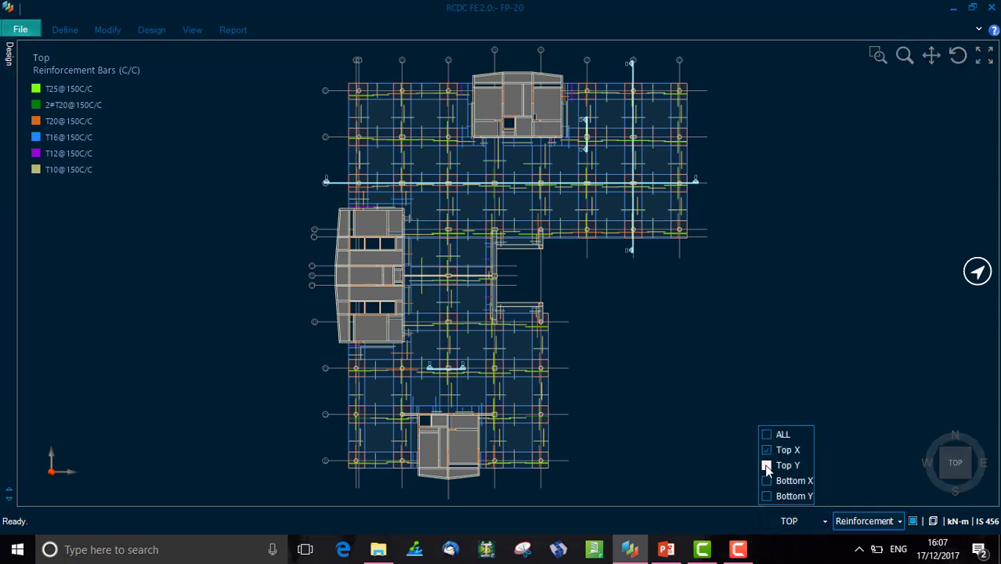
pyautogui.click(767, 450)
pyautogui.click(777, 513)
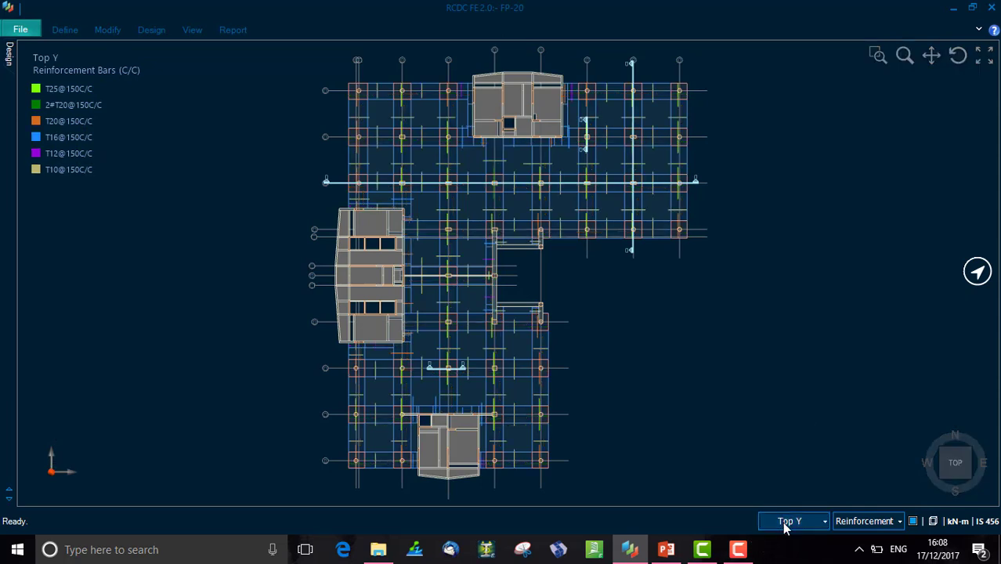
# - Add the Bottom X and Bottom Y layers, then show reinforcement bars for all layers
pyautogui.click(777, 513)
pyautogui.click(767, 482)
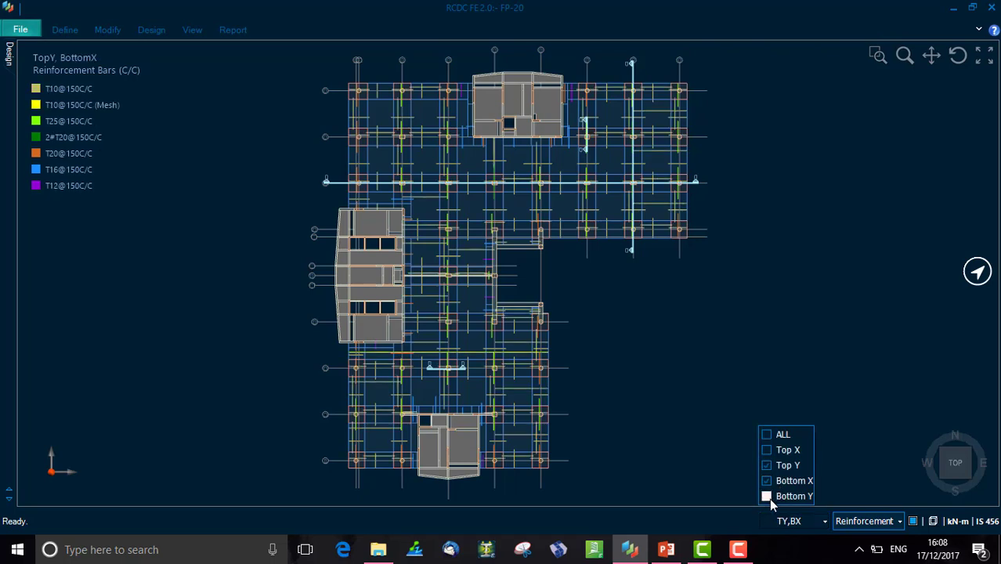
pyautogui.click(767, 497)
pyautogui.click(767, 435)
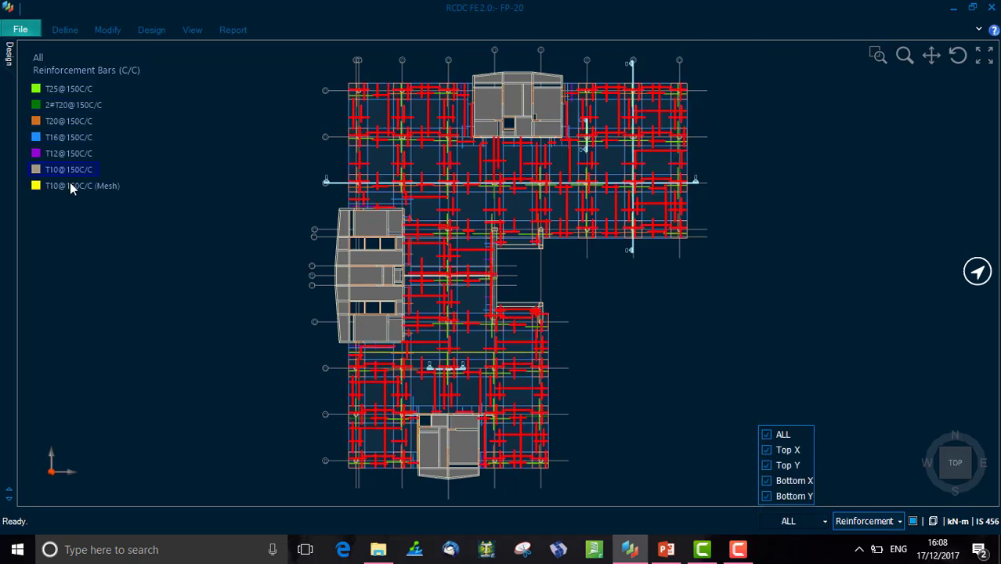
# - Switch the slab result display to Required reinforcement area contours
pyautogui.click(881, 522)
pyautogui.click(875, 468)
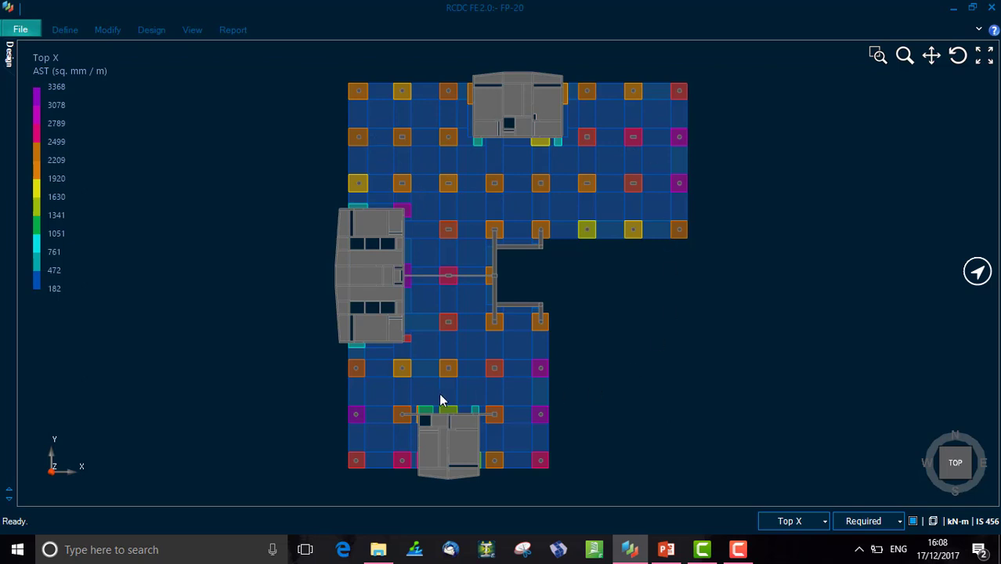
# - Cycle the required area contours through the Top Y, Bottom X and Bottom Y layers
pyautogui.click(791, 521)
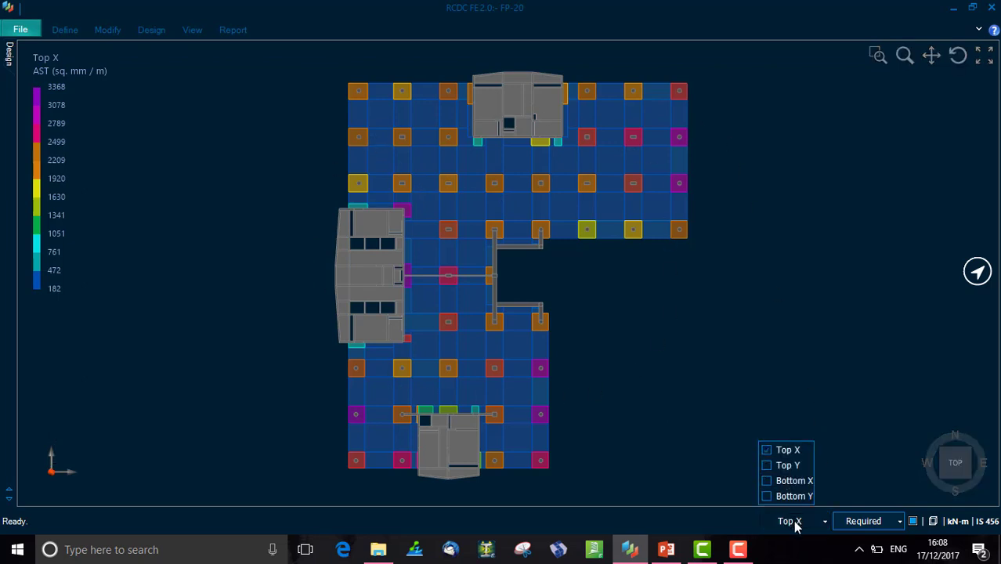
pyautogui.click(793, 521)
pyautogui.click(793, 521)
pyautogui.click(766, 465)
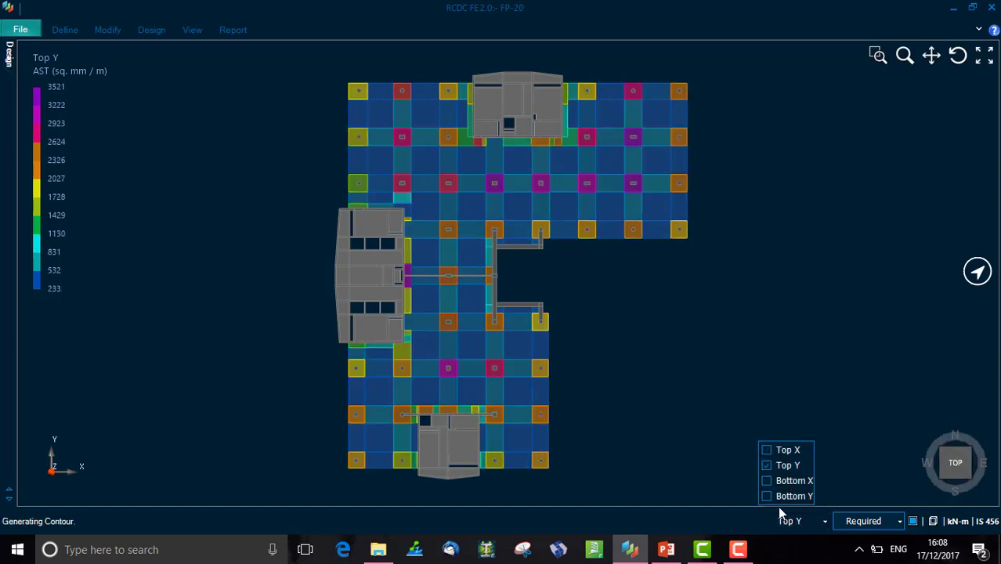
pyautogui.click(766, 481)
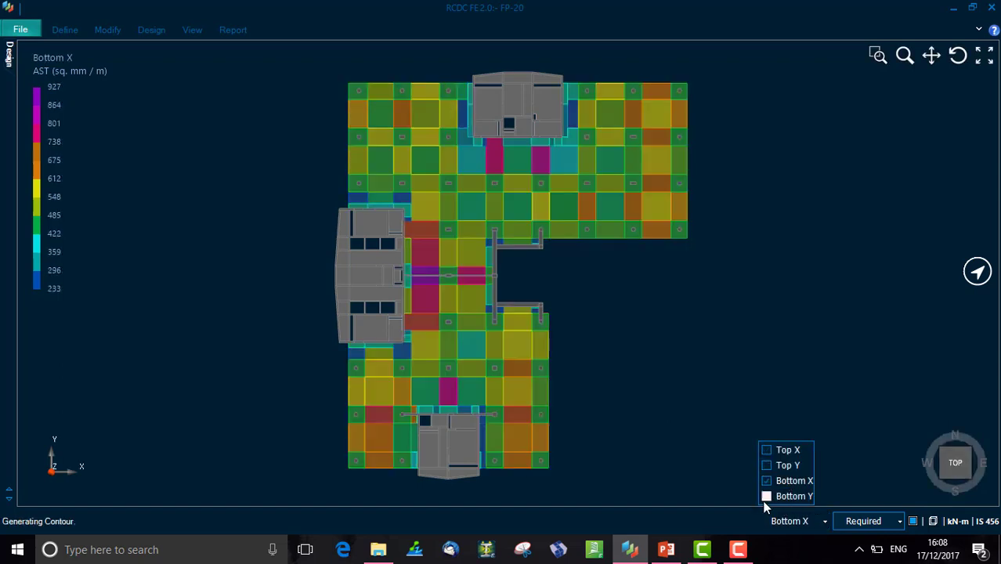
pyautogui.click(767, 497)
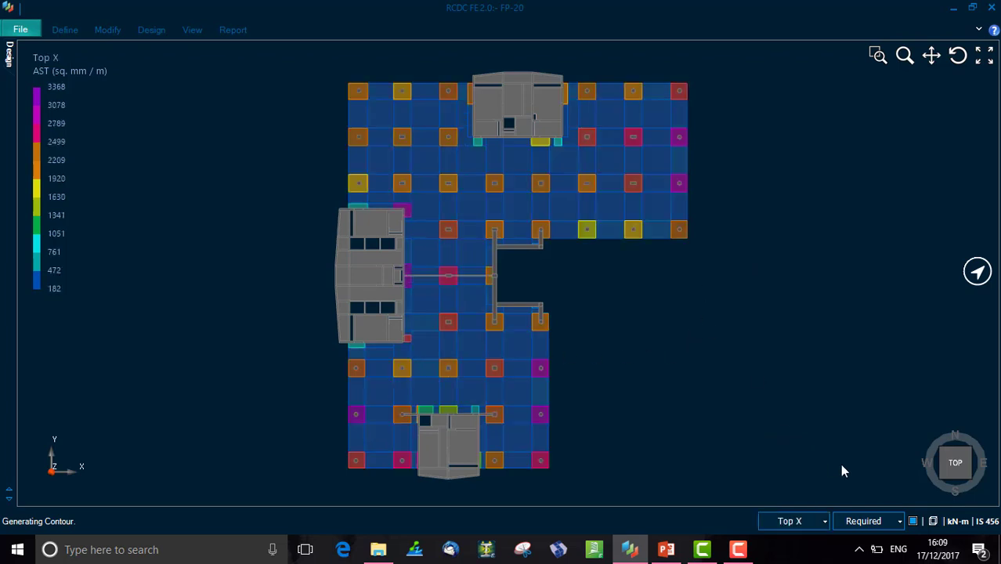
# - Display Provided reinforcement contours and inspect the bar entries in the legend
pyautogui.click(866, 522)
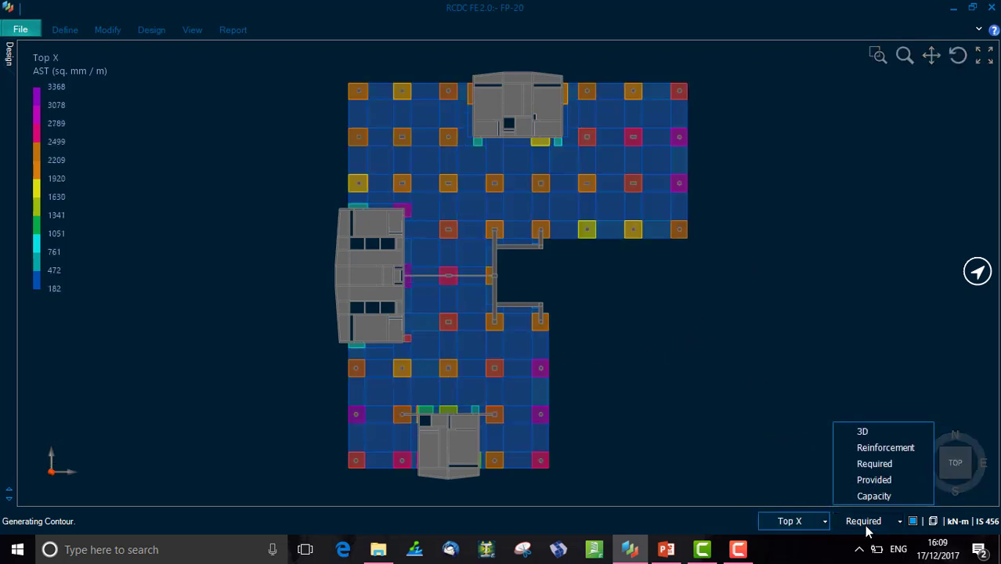
pyautogui.click(874, 479)
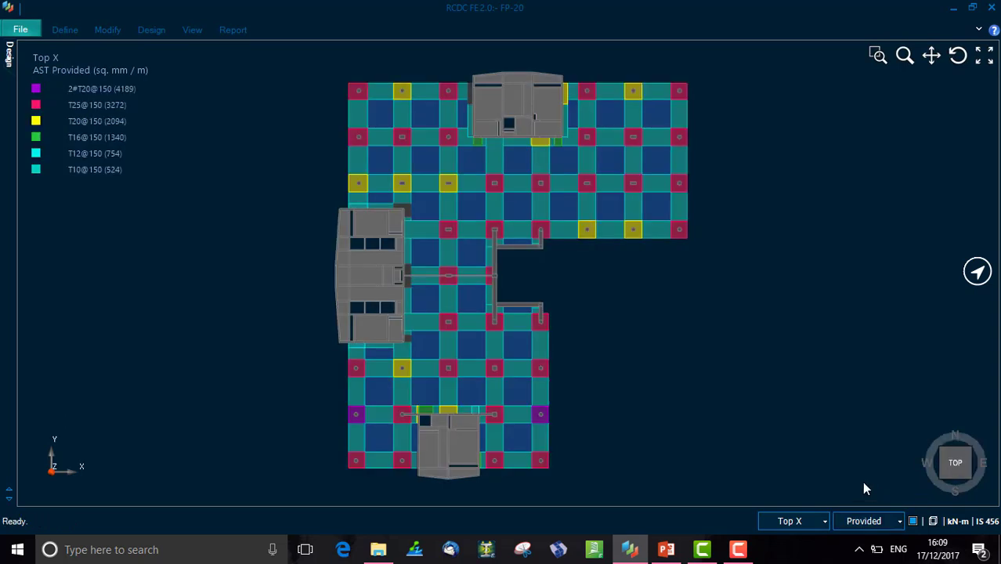
pyautogui.click(98, 122)
pyautogui.click(111, 88)
# - Display the Capacity percentage contours for the slab
pyautogui.click(890, 522)
pyautogui.click(875, 496)
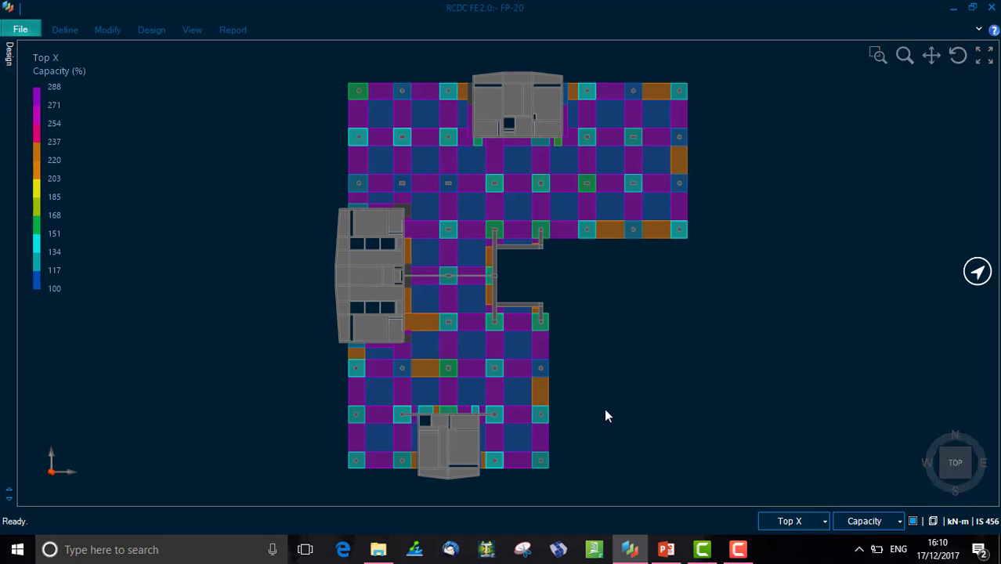
pyautogui.click(869, 523)
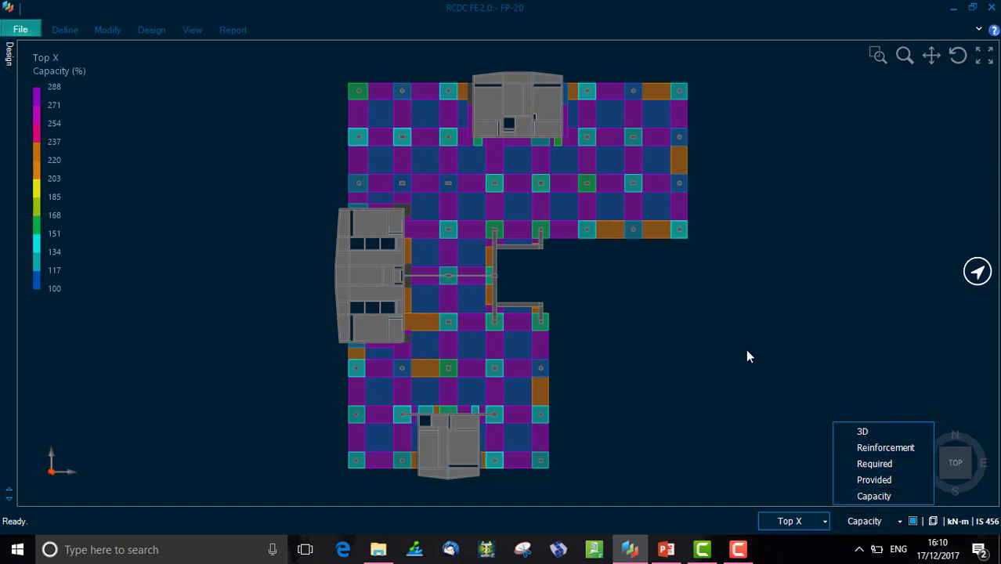
pyautogui.click(850, 311)
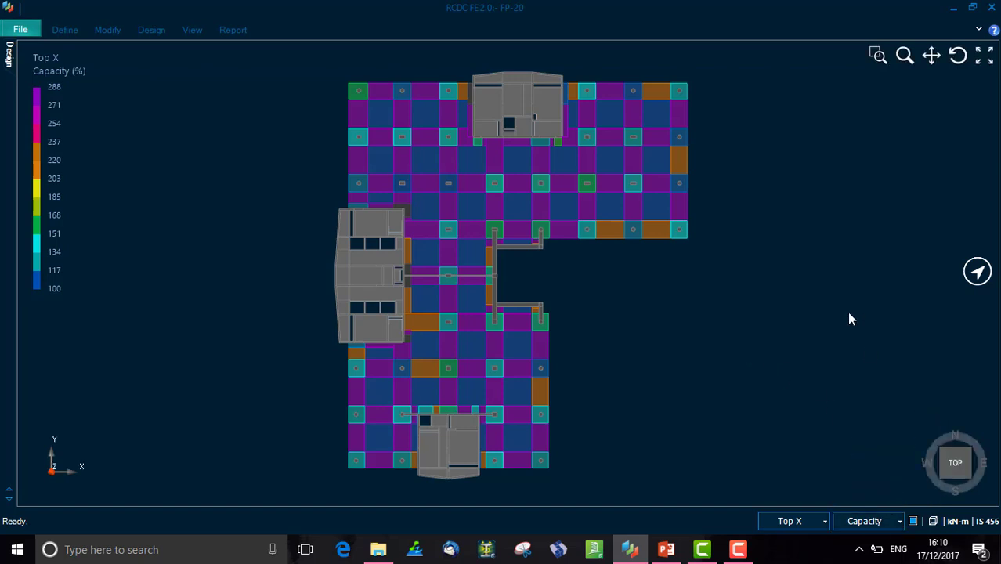
# - Open the Failure Diagnostics report and review its bending and detailing failure tables
pyautogui.click(240, 36)
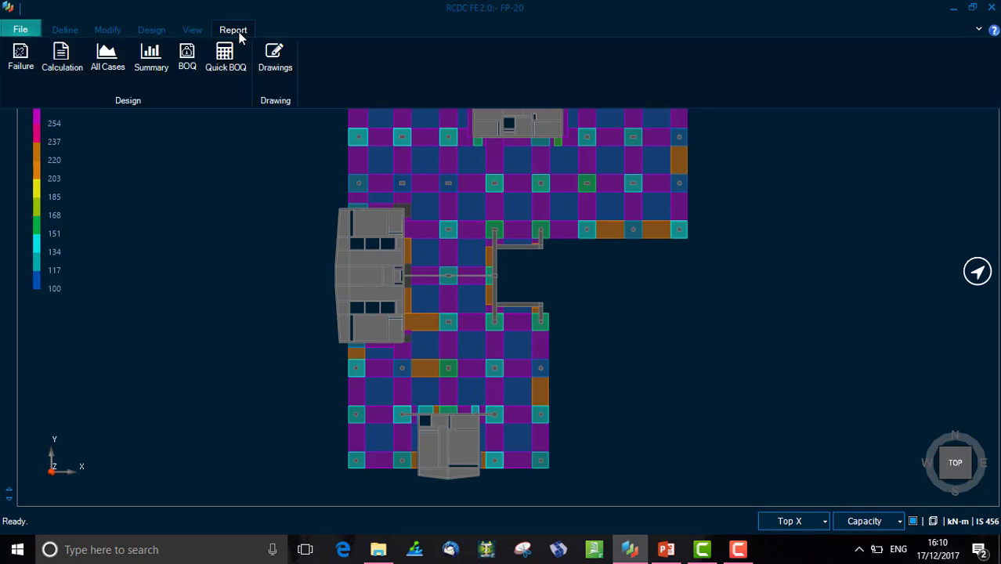
pyautogui.click(22, 63)
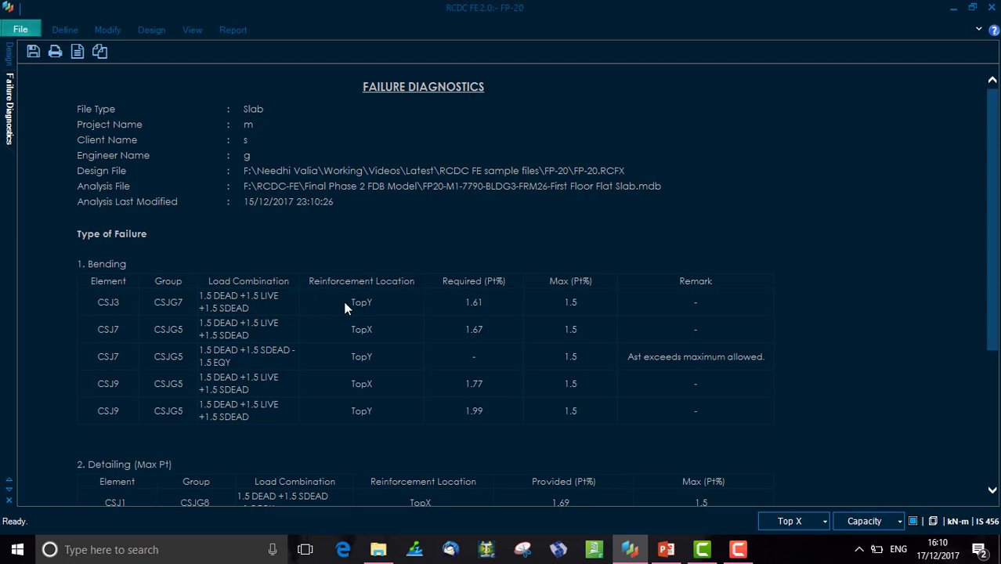
pyautogui.moveTo(346, 306); pyautogui.dragTo(387, 309)
pyautogui.click(393, 307)
pyautogui.scroll(-3, 625, 355)
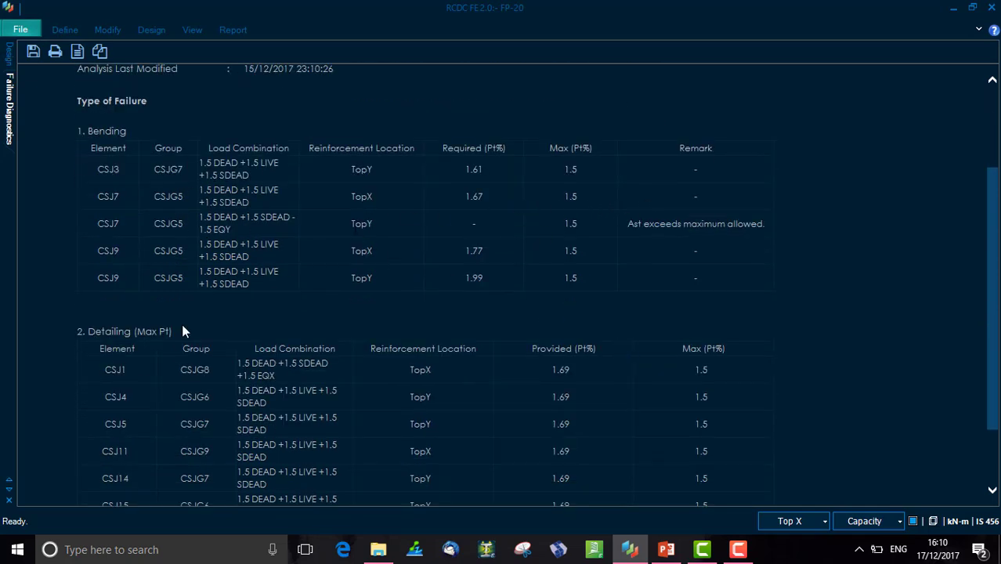
pyautogui.scroll(-2, 182, 323)
pyautogui.scroll(5, 158, 263)
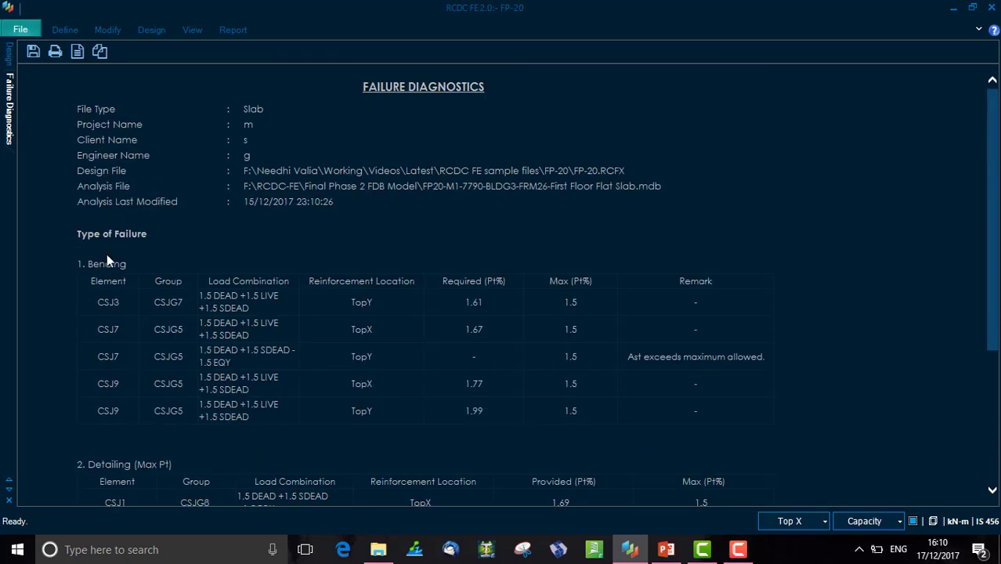
pyautogui.scroll(-5, 151, 342)
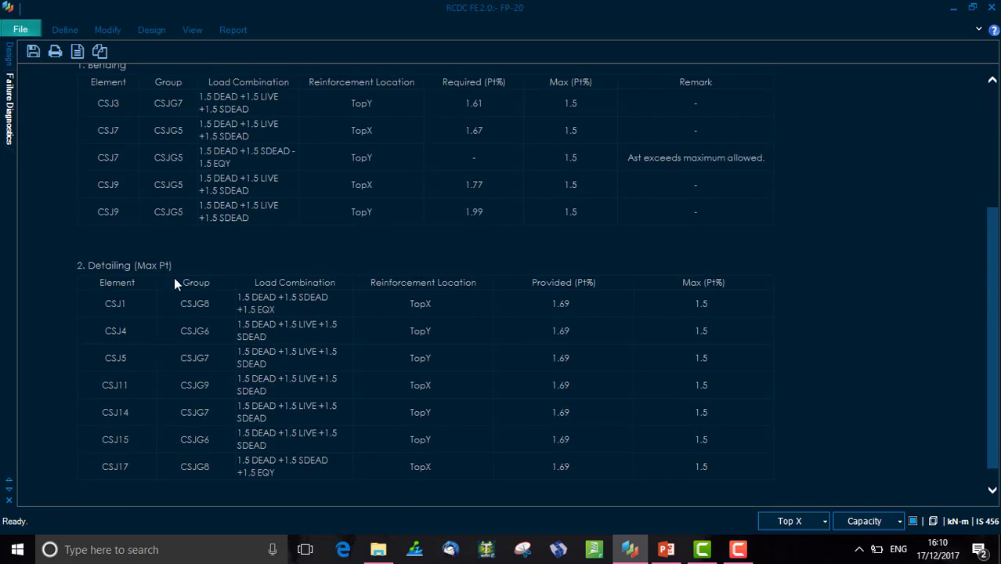
pyautogui.scroll(5, 408, 438)
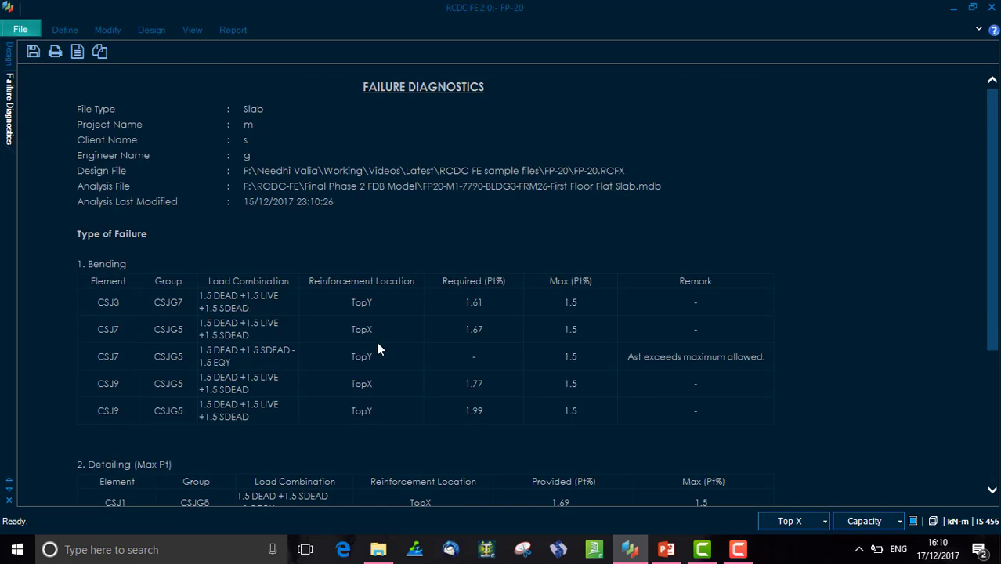
# - Generate the design calculation report for drop panel group DG1 and drop panel element DP1
pyautogui.click(225, 29)
pyautogui.click(66, 72)
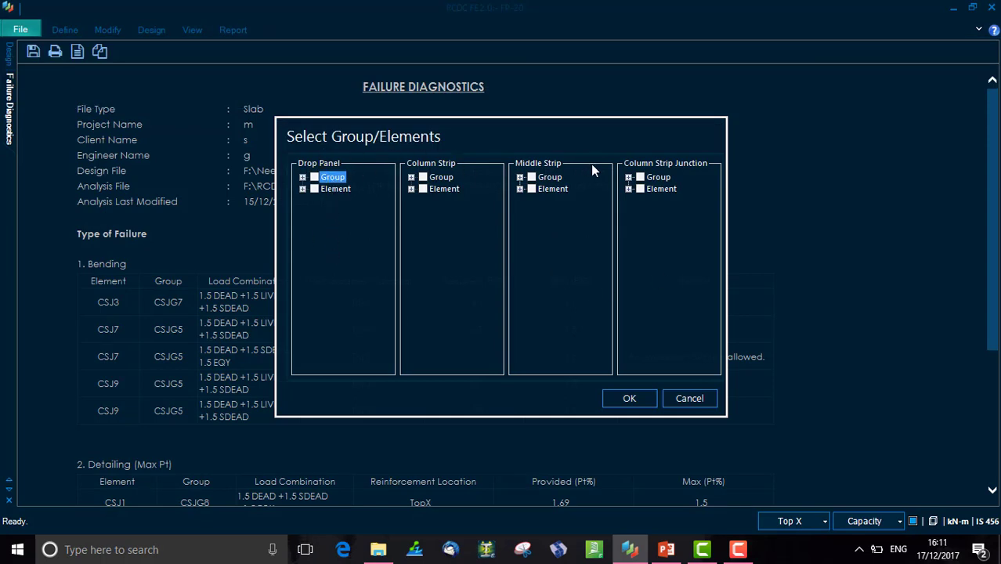
pyautogui.click(302, 178)
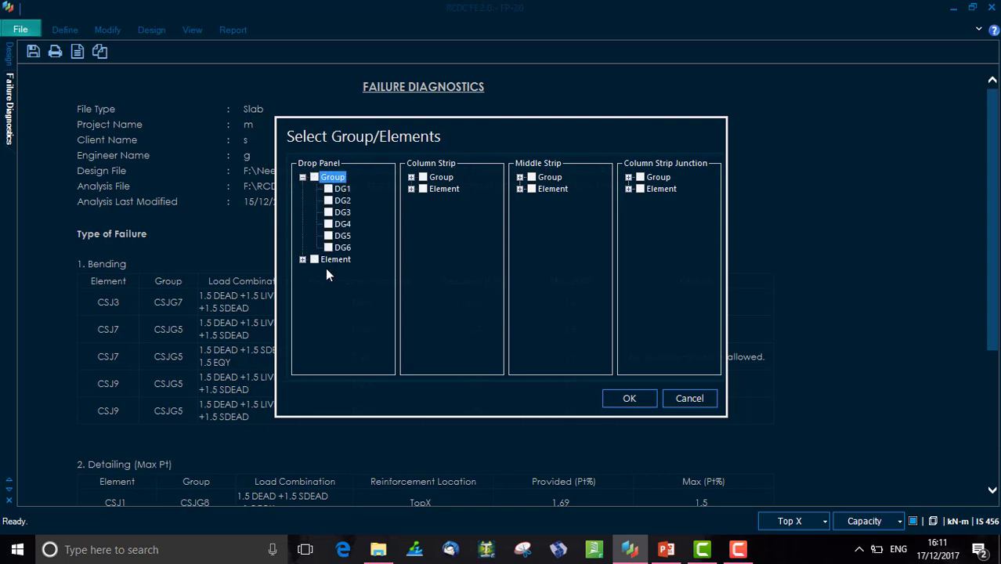
pyautogui.click(329, 189)
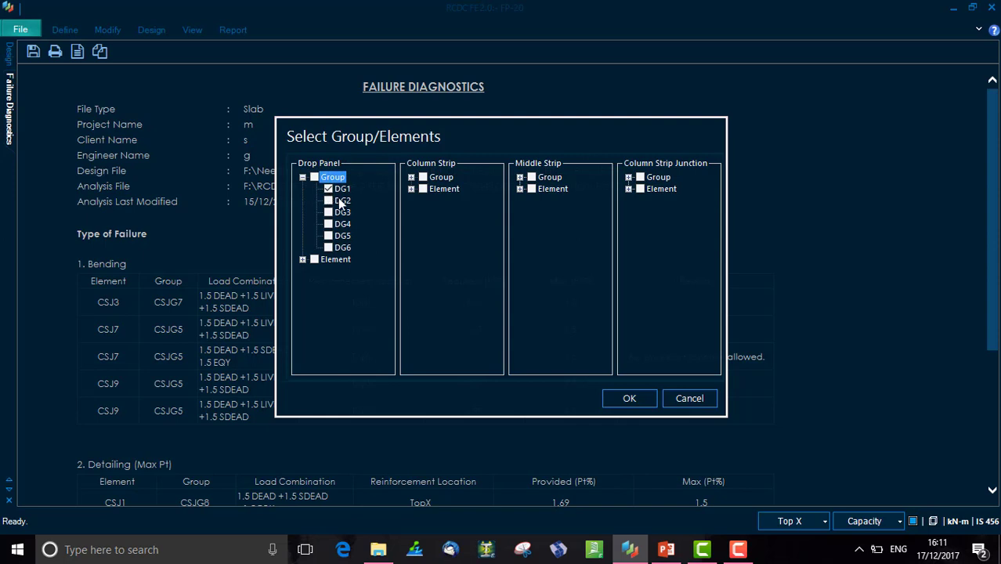
pyautogui.click(302, 260)
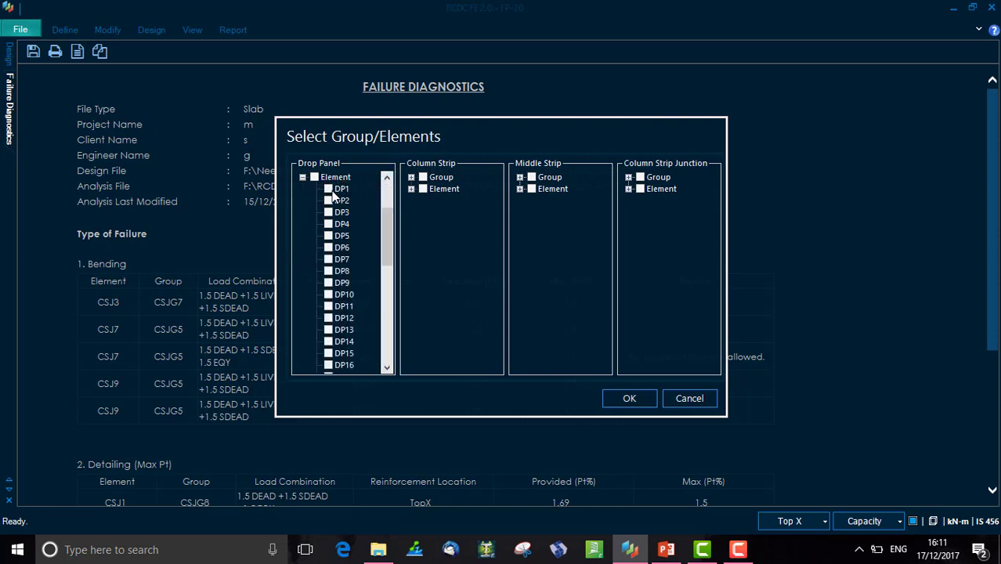
pyautogui.click(329, 190)
pyautogui.click(627, 399)
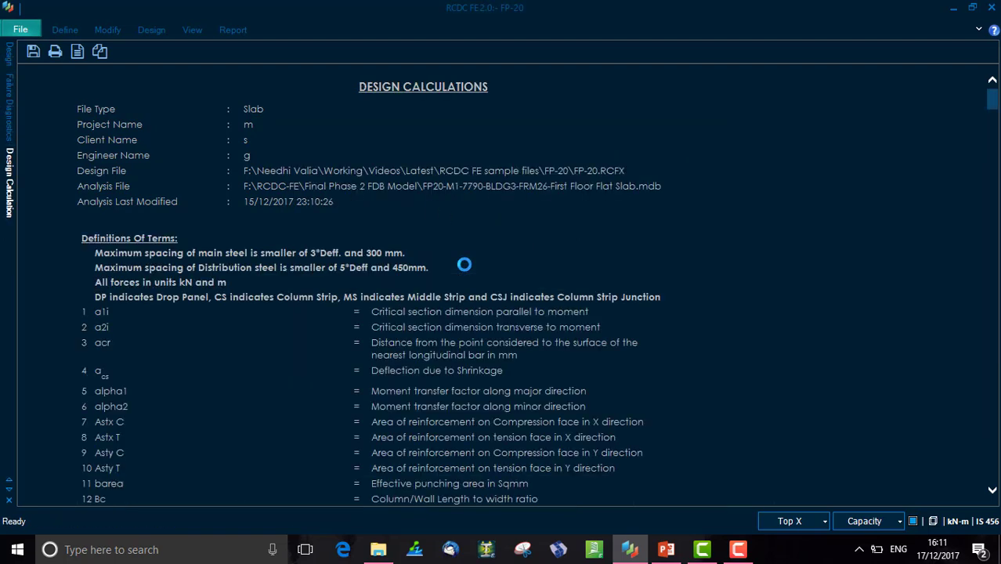
# - Review the calculation report's definitions, code references, general data and bending design tables for the drop panels
pyautogui.scroll(-9, 464, 265)
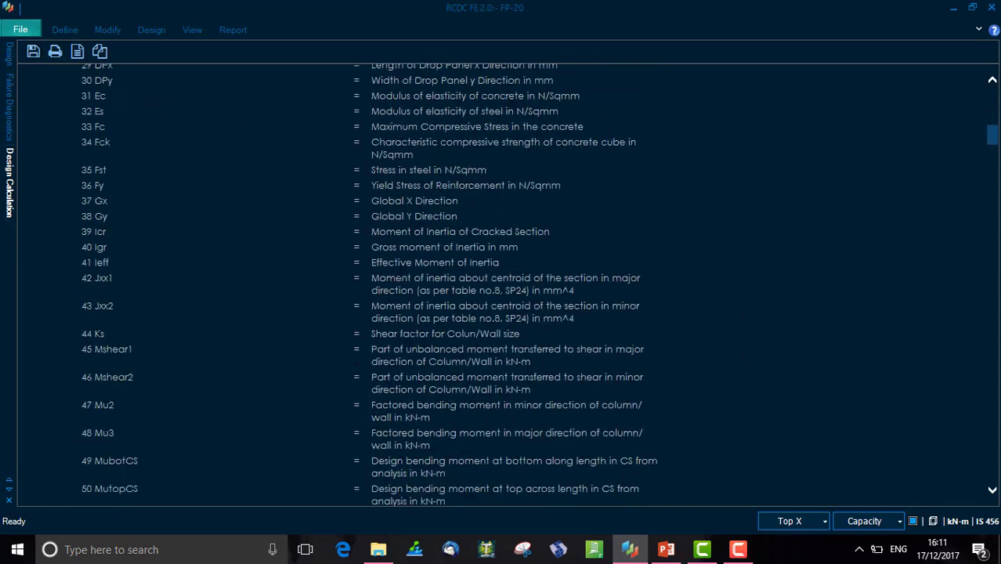
pyautogui.scroll(-20, 397, 271)
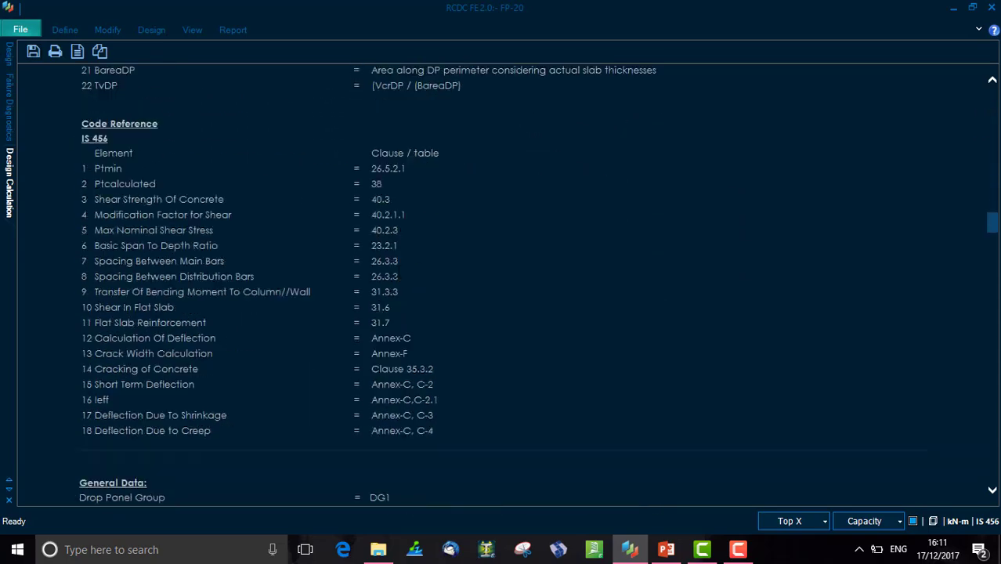
pyautogui.scroll(-15, 396, 272)
pyautogui.scroll(6, 396, 271)
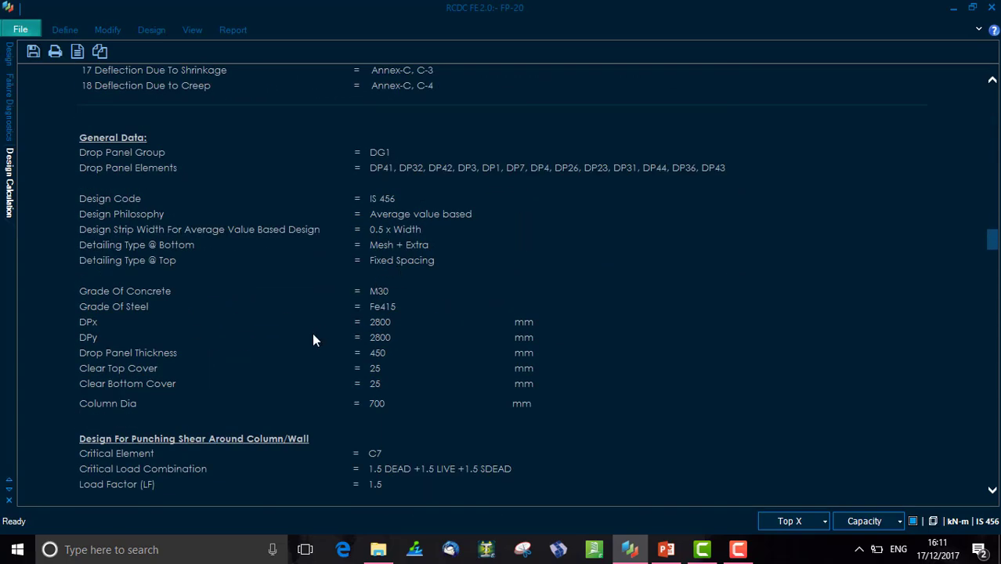
pyautogui.scroll(-6, 311, 333)
pyautogui.scroll(6, 314, 329)
pyautogui.moveTo(377, 152); pyautogui.dragTo(730, 179)
pyautogui.click(395, 174)
pyautogui.click(670, 217)
pyautogui.scroll(-20, 670, 223)
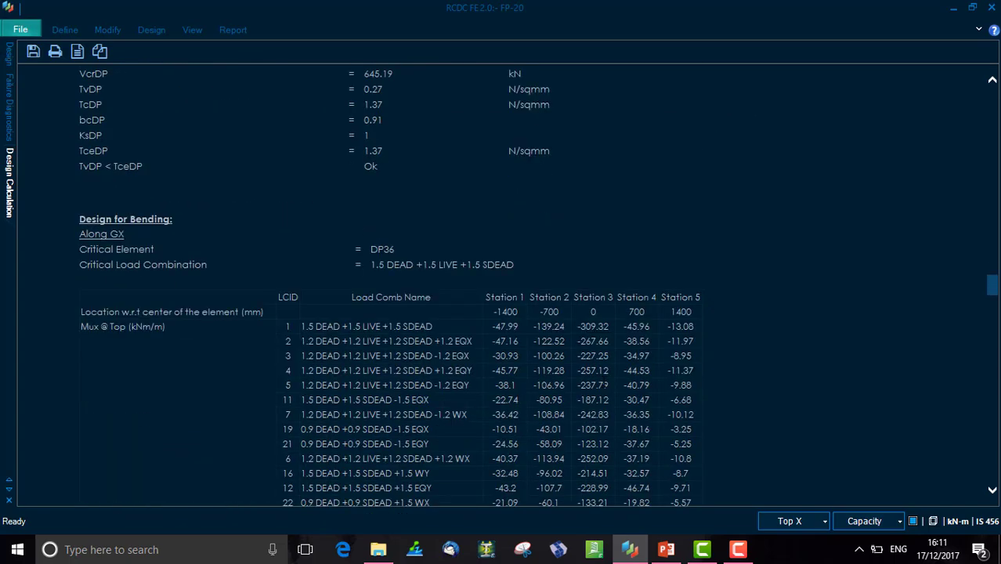
pyautogui.scroll(-5, 615, 400)
pyautogui.scroll(4, 461, 346)
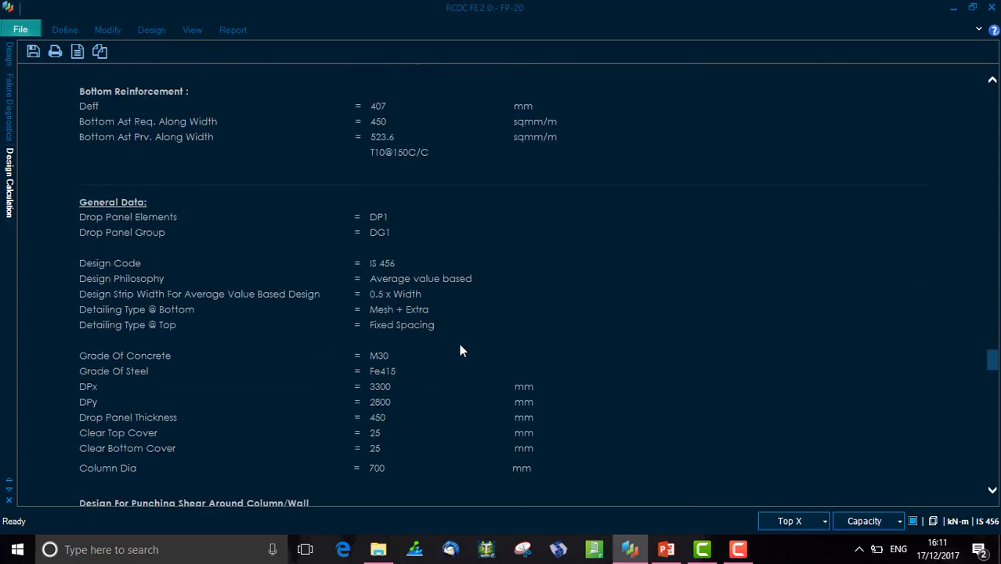
pyautogui.moveTo(379, 228); pyautogui.dragTo(402, 228)
pyautogui.moveTo(79, 233); pyautogui.dragTo(381, 235)
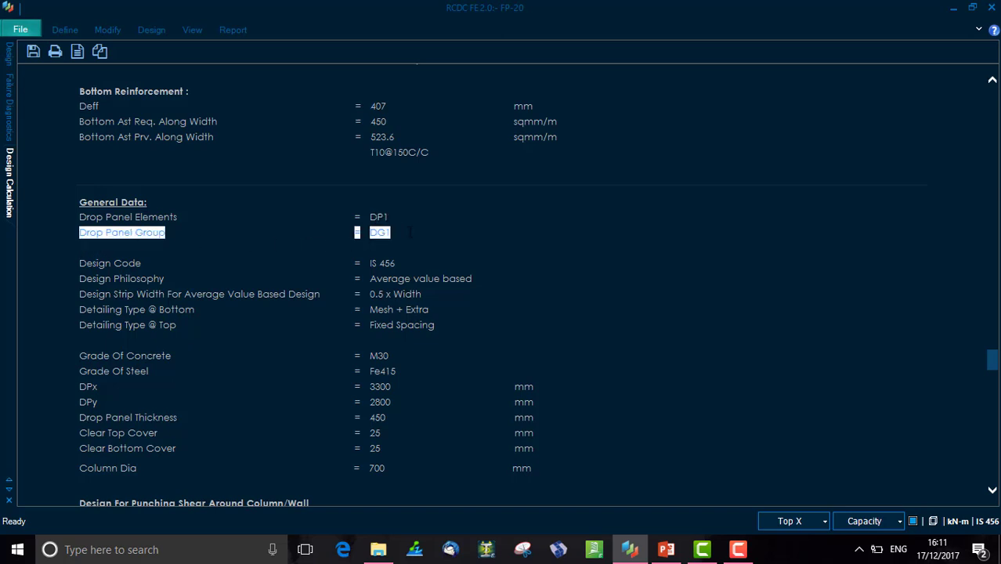
pyautogui.click(398, 238)
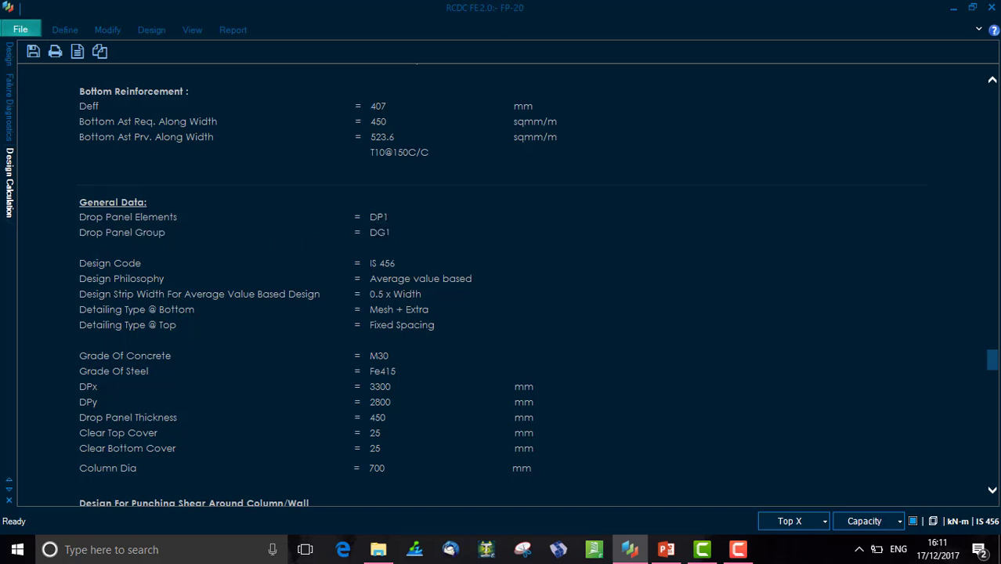
# - Generate the All Cases report for drop panel group DG1 and drop panel element DP1
pyautogui.click(230, 31)
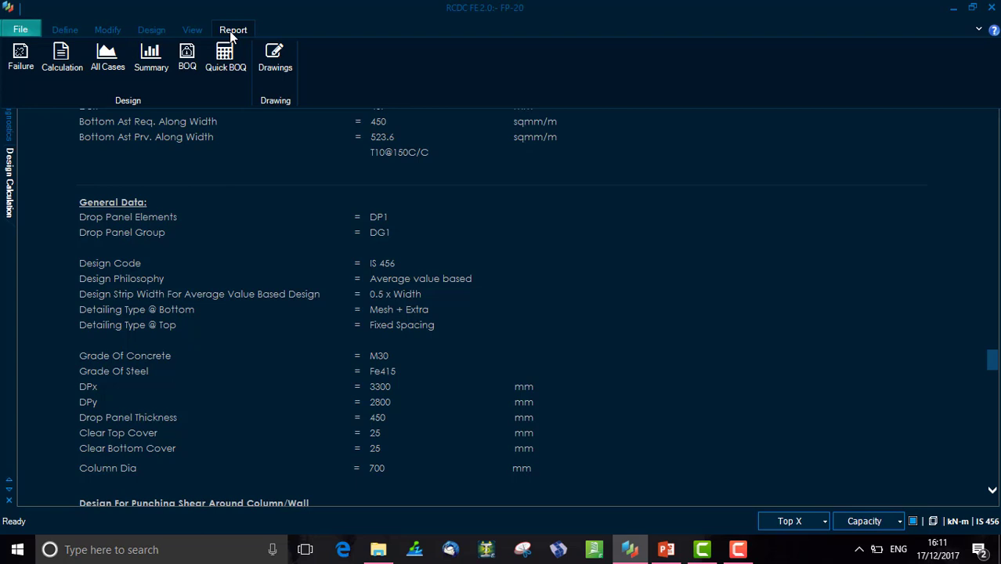
pyautogui.click(110, 61)
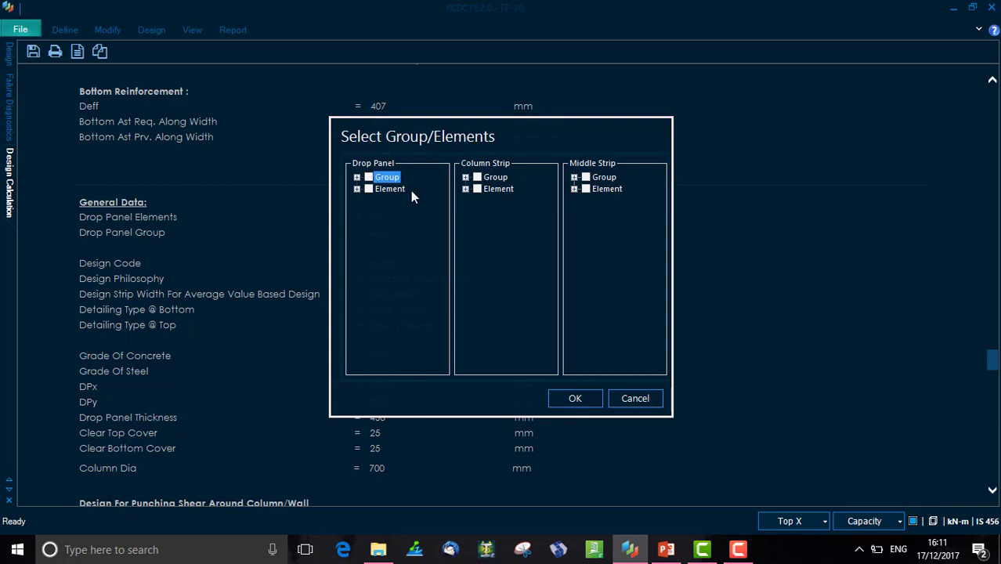
pyautogui.click(357, 177)
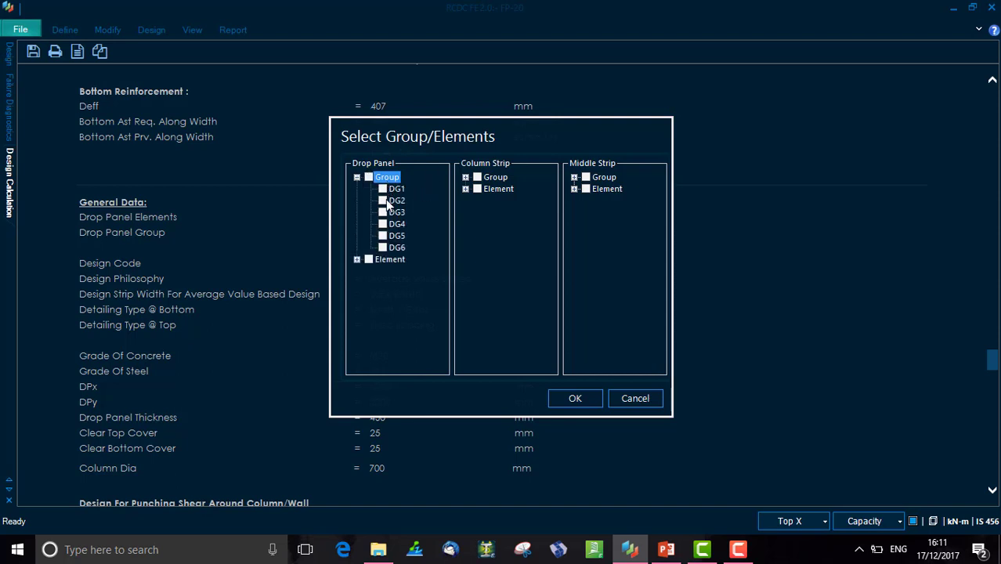
pyautogui.click(382, 189)
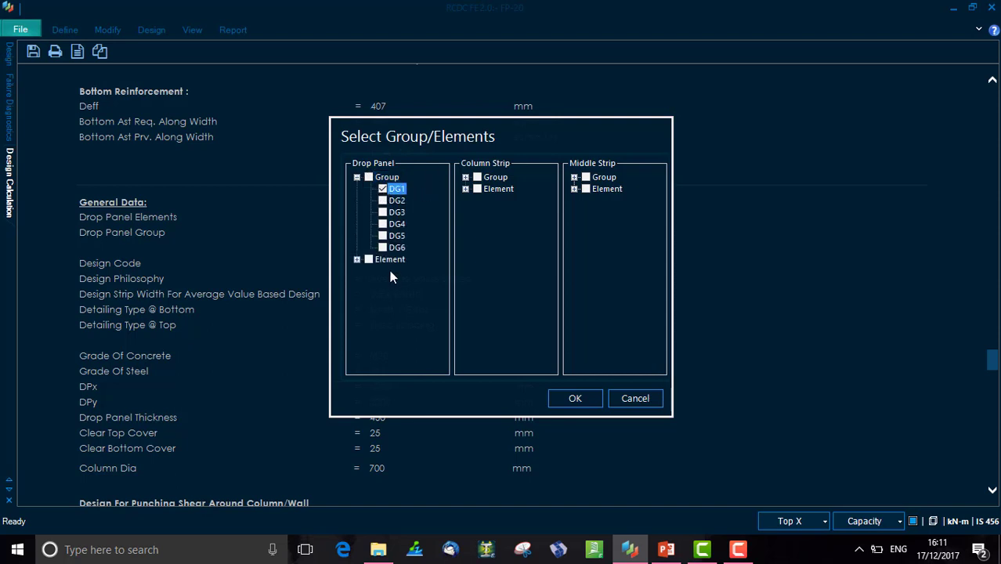
pyautogui.click(357, 260)
pyautogui.click(382, 190)
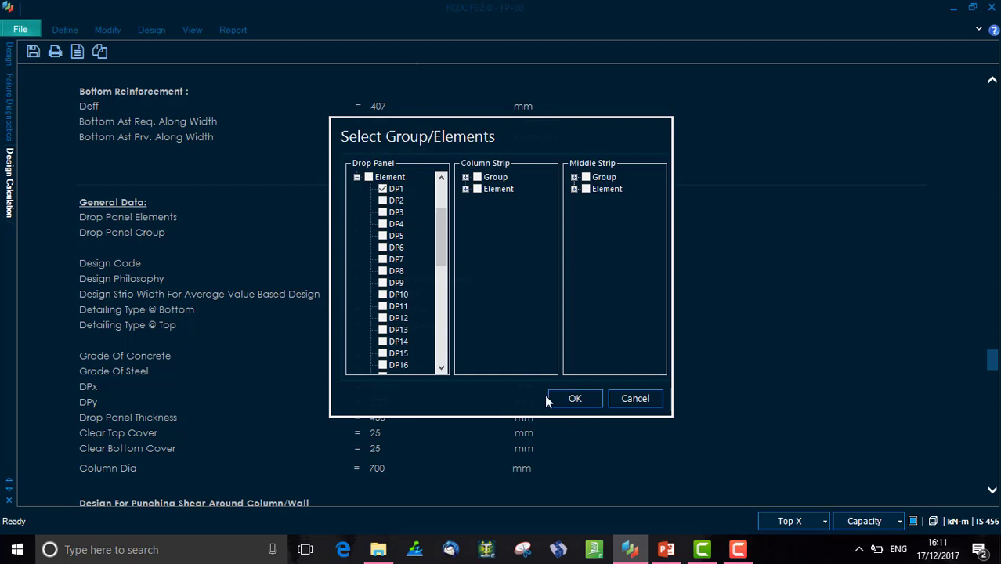
pyautogui.click(563, 395)
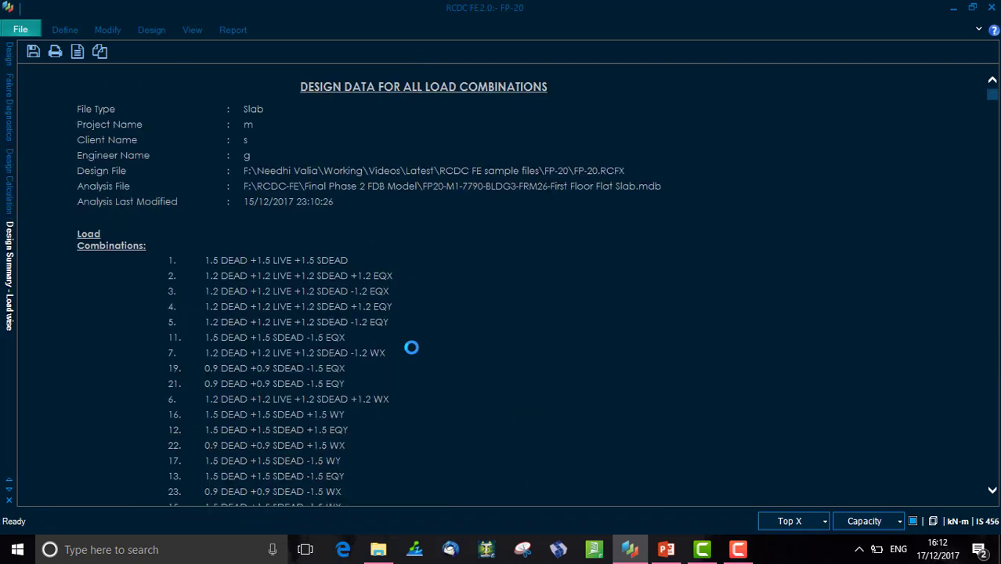
# - Review the load combinations and per-station design force tables of the all-cases report
pyautogui.scroll(-10, 515, 340)
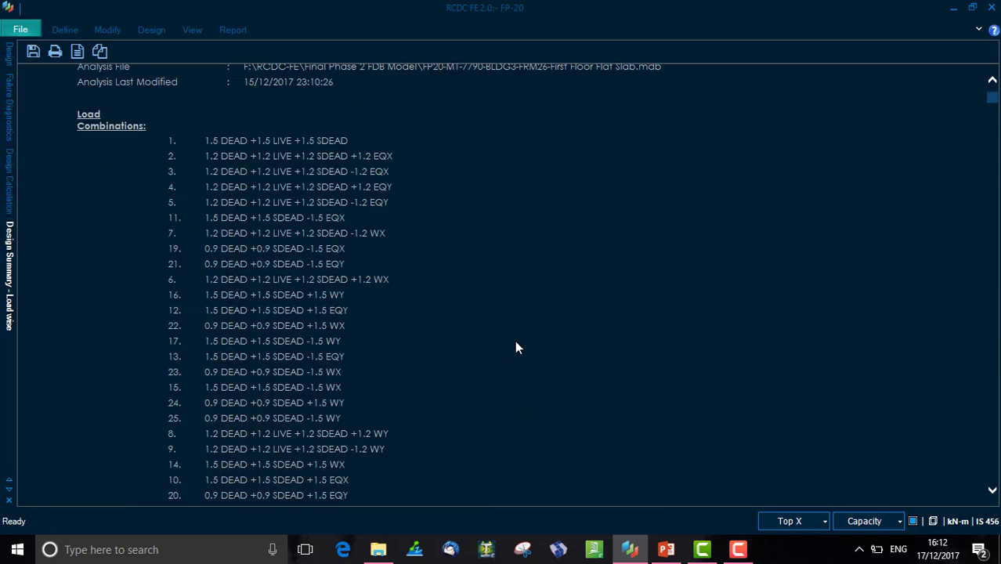
pyautogui.scroll(3, 86, 234)
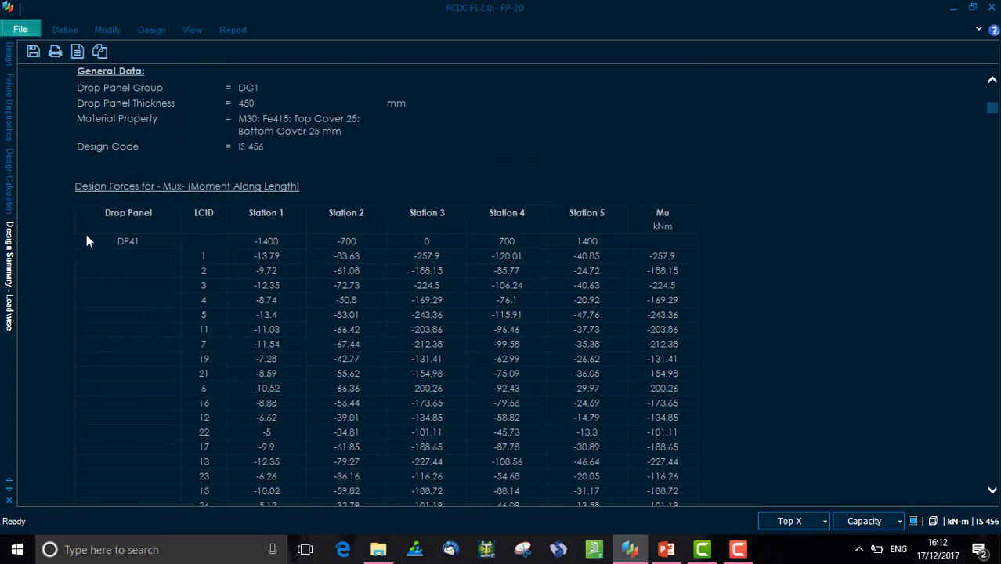
pyautogui.scroll(-10, 288, 284)
pyautogui.scroll(-15, 289, 292)
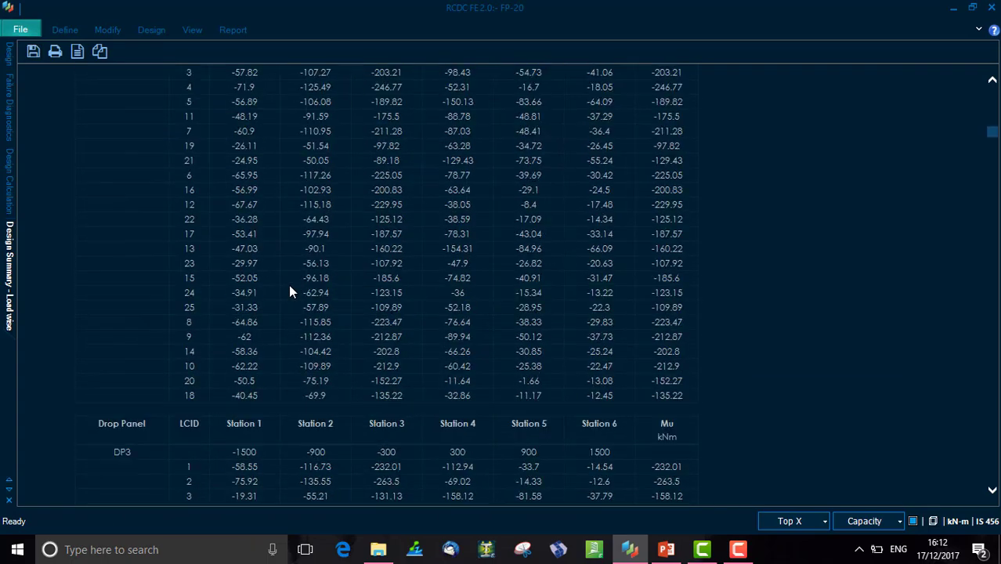
pyautogui.scroll(-10, 290, 298)
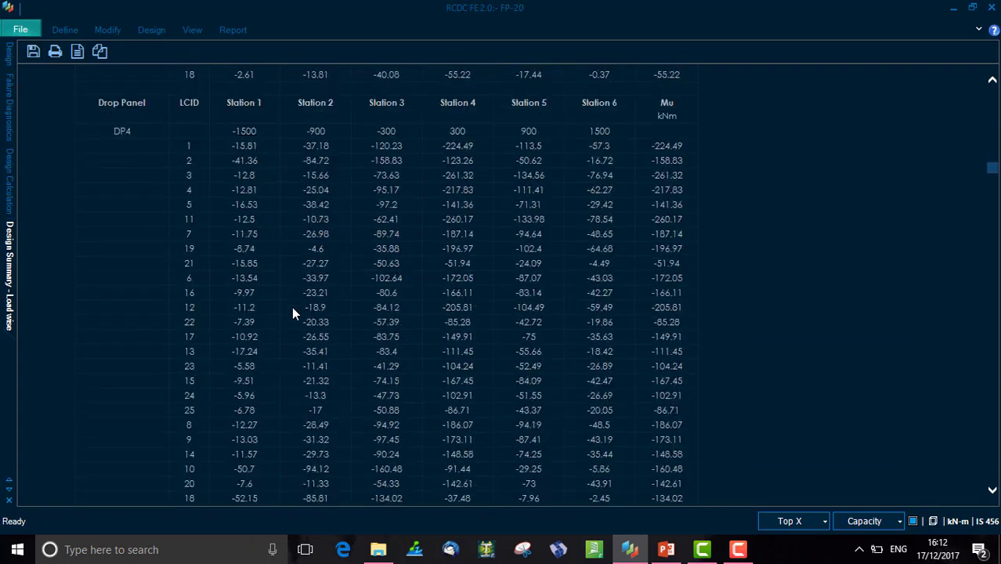
# - Open the Design Summary report and review each drop panel's general data, flexure design and punching shear design
pyautogui.click(232, 31)
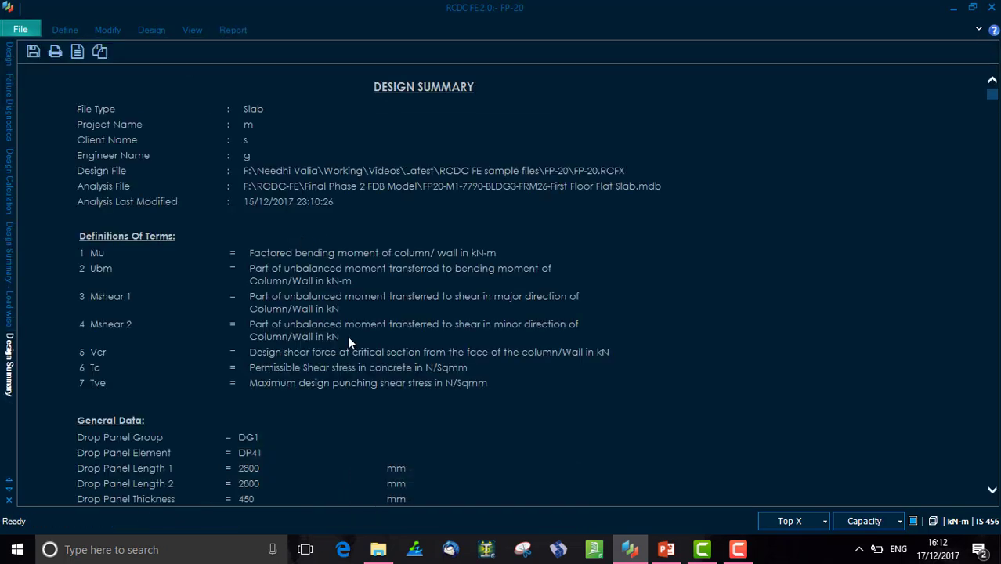
pyautogui.scroll(-10, 348, 343)
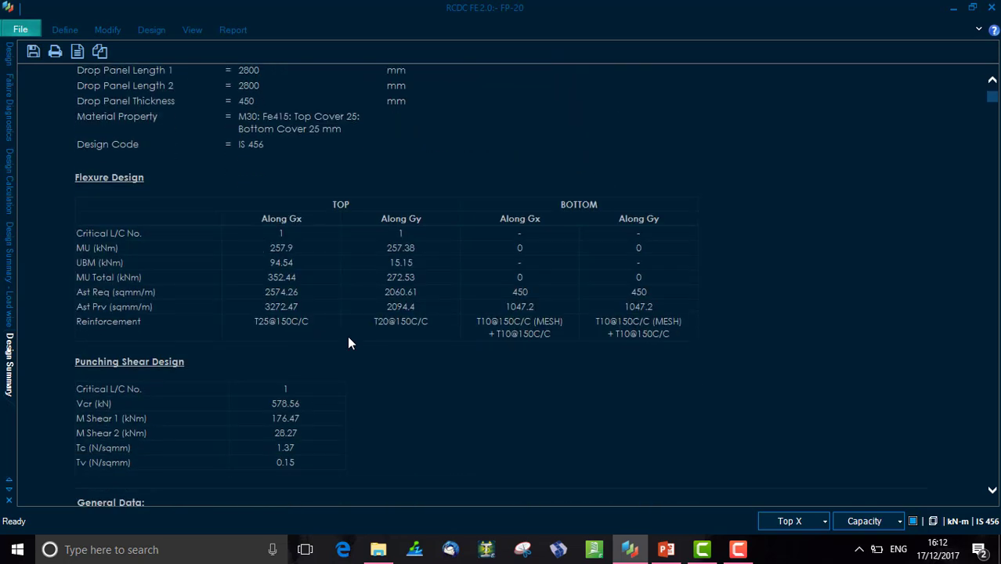
pyautogui.scroll(2, 345, 338)
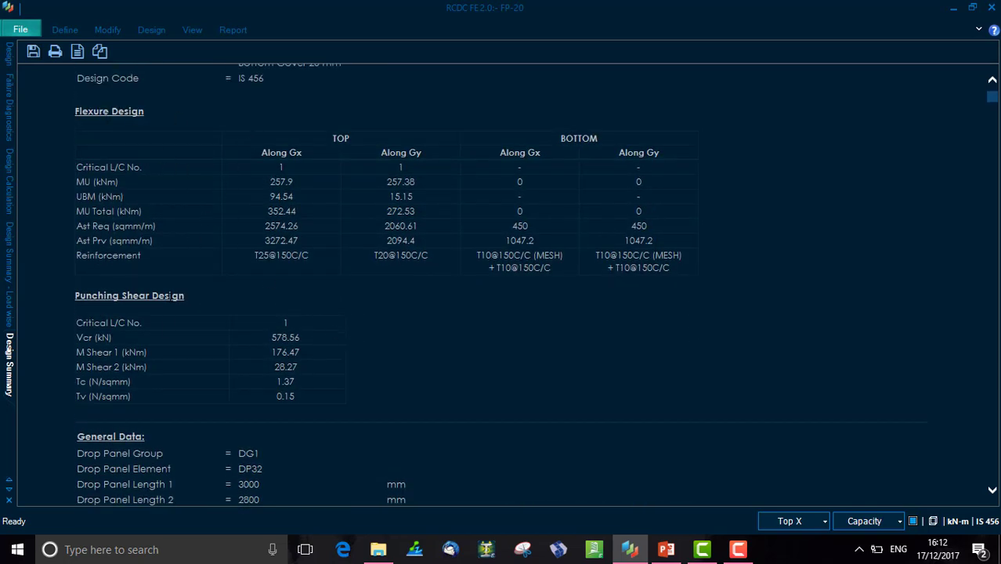
pyautogui.scroll(-2, 132, 269)
pyautogui.scroll(-5, 133, 269)
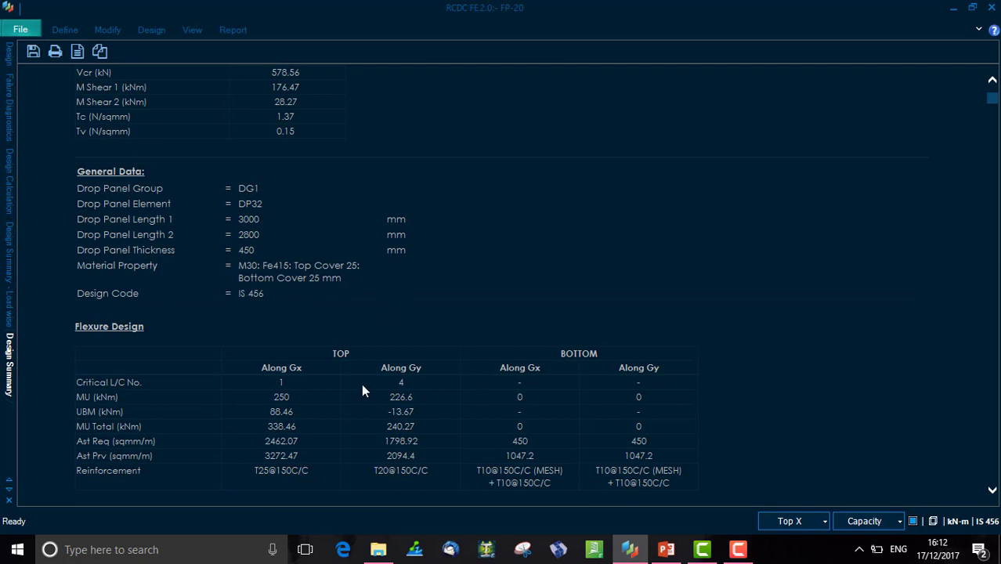
pyautogui.scroll(-18, 362, 383)
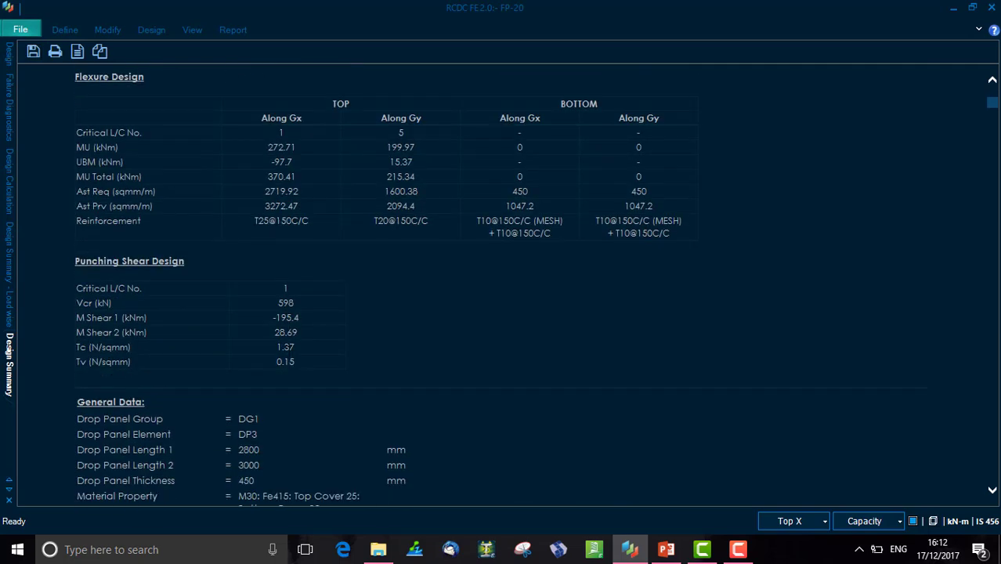
pyautogui.scroll(-20, 501, 290)
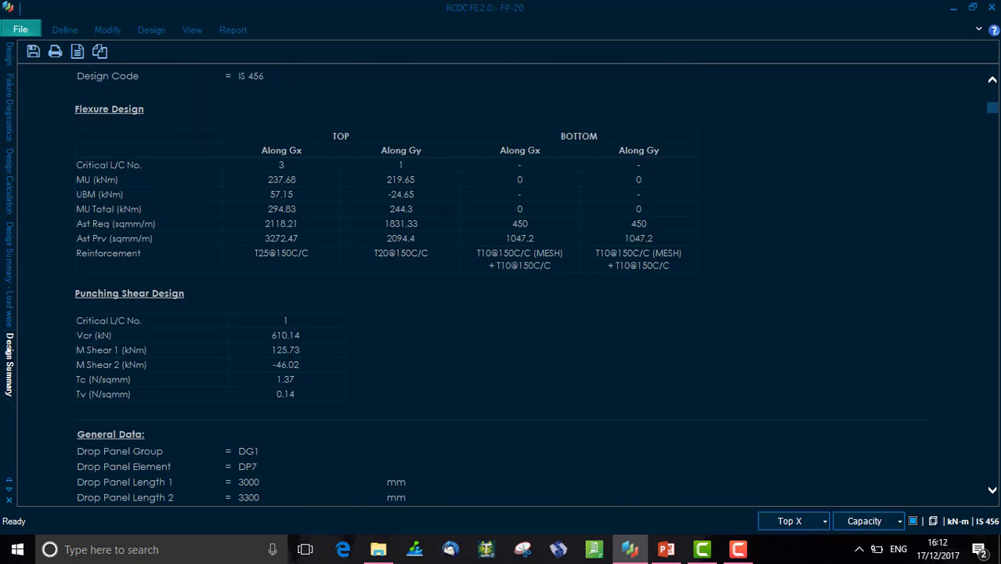
pyautogui.scroll(-7, 502, 290)
pyautogui.scroll(-2, 290, 351)
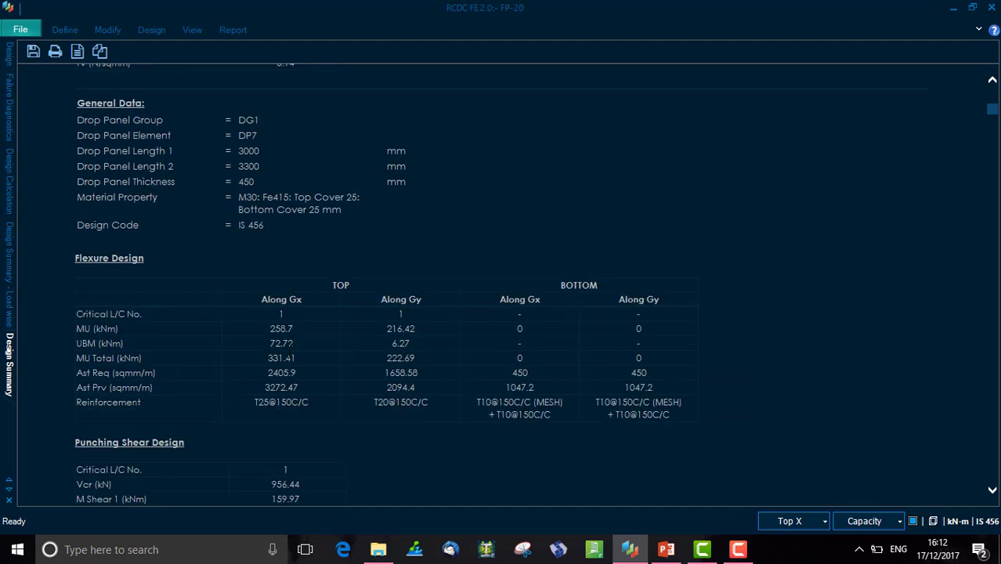
pyautogui.scroll(-8, 286, 350)
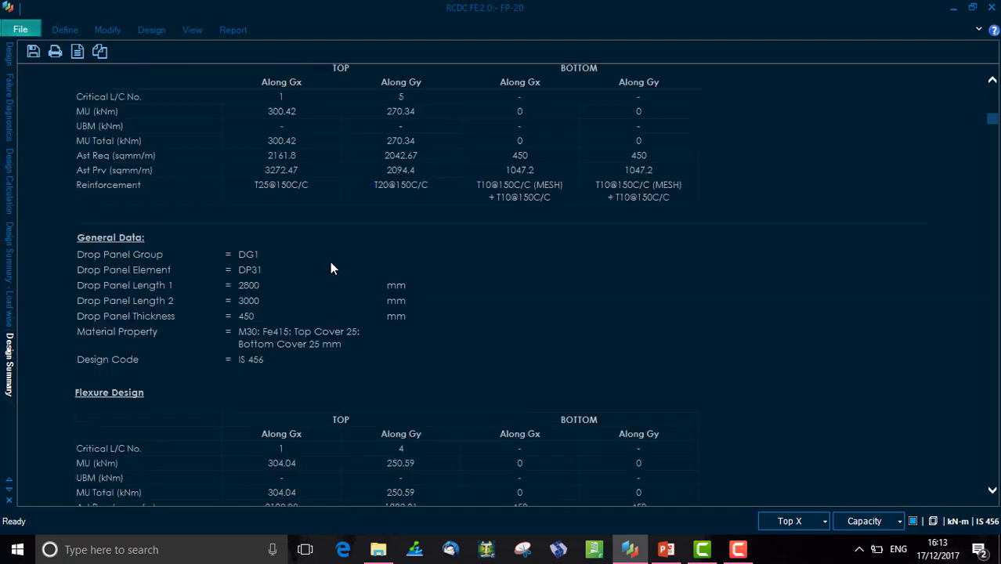
# - Generate the Bill of Quantities with M30 concrete at 7000, Fe415 steel at 55 and Indian Rupee currency
pyautogui.click(244, 35)
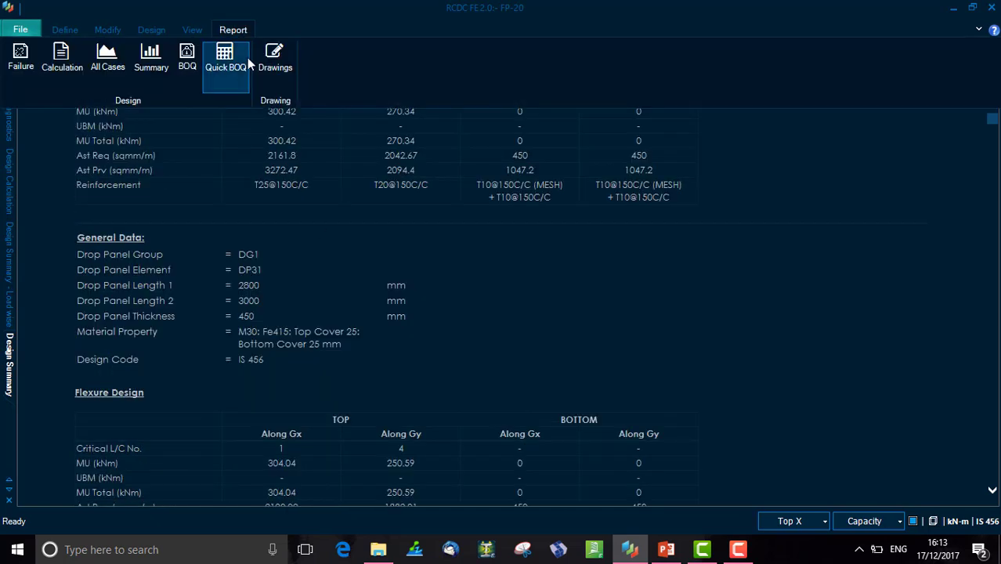
pyautogui.click(190, 60)
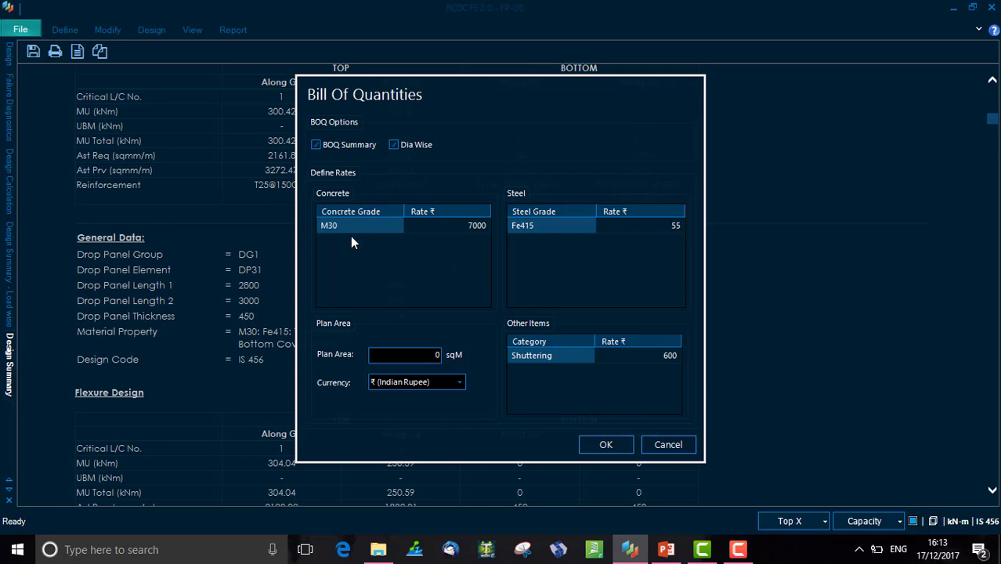
pyautogui.click(406, 228)
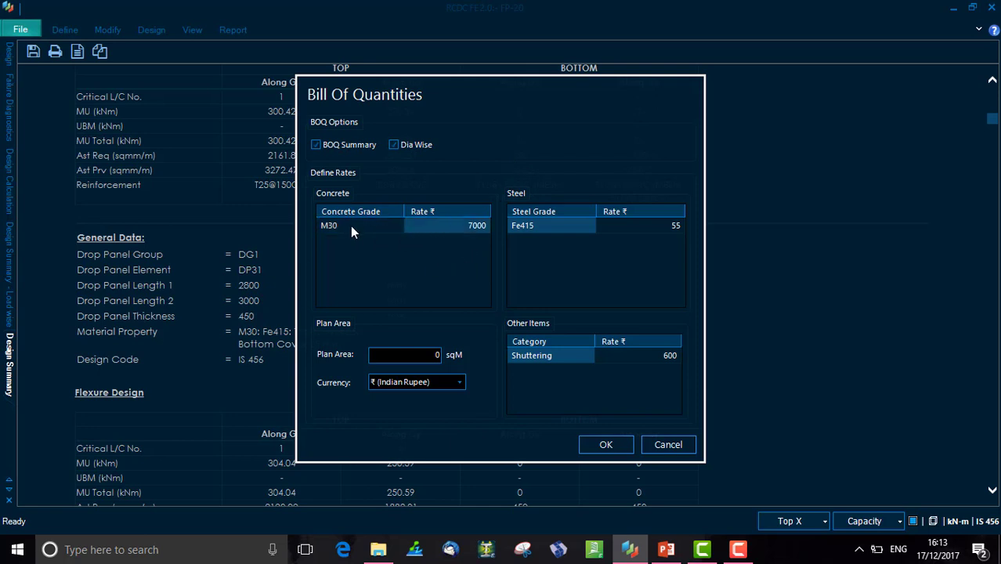
pyautogui.click(421, 232)
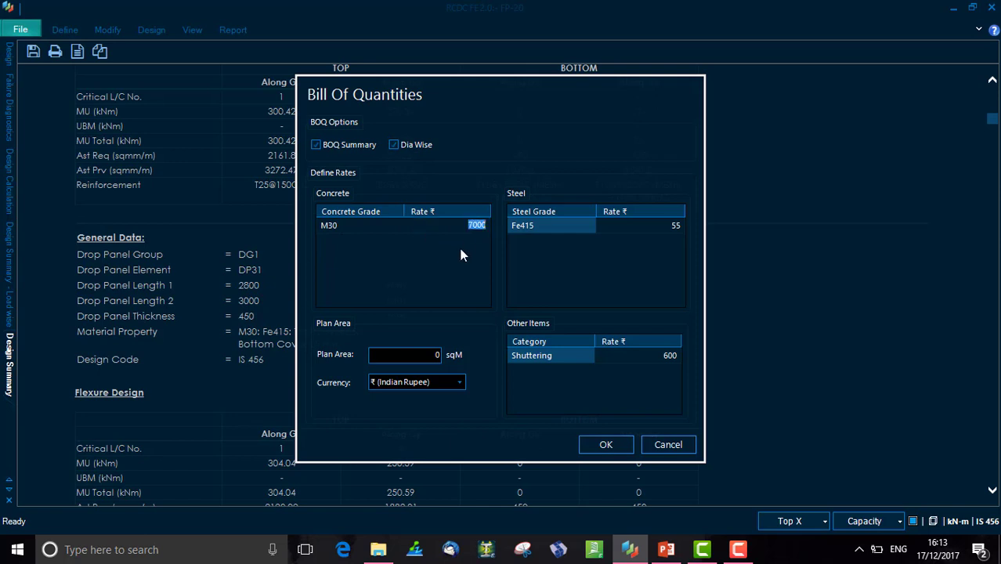
pyautogui.click(664, 225)
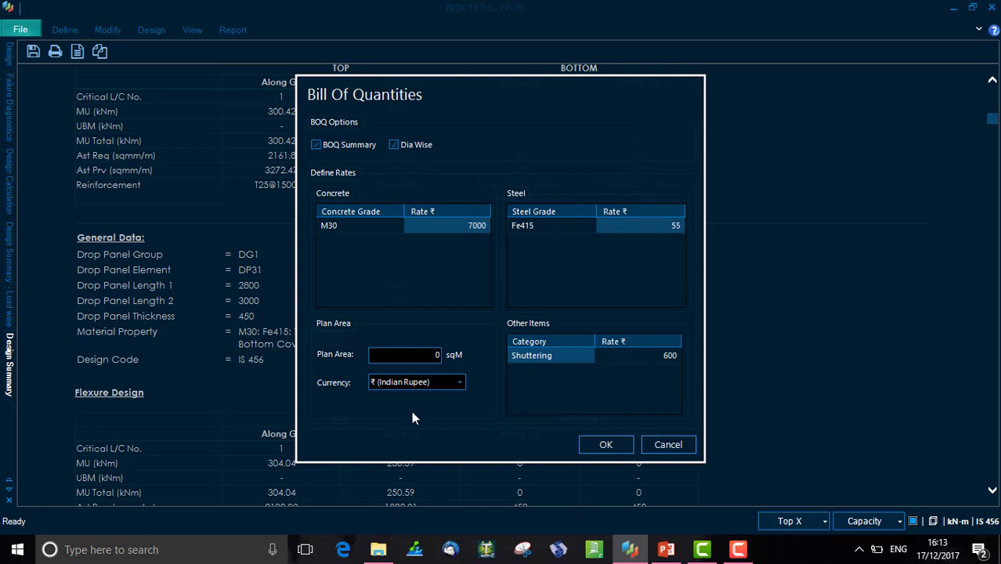
pyautogui.click(416, 384)
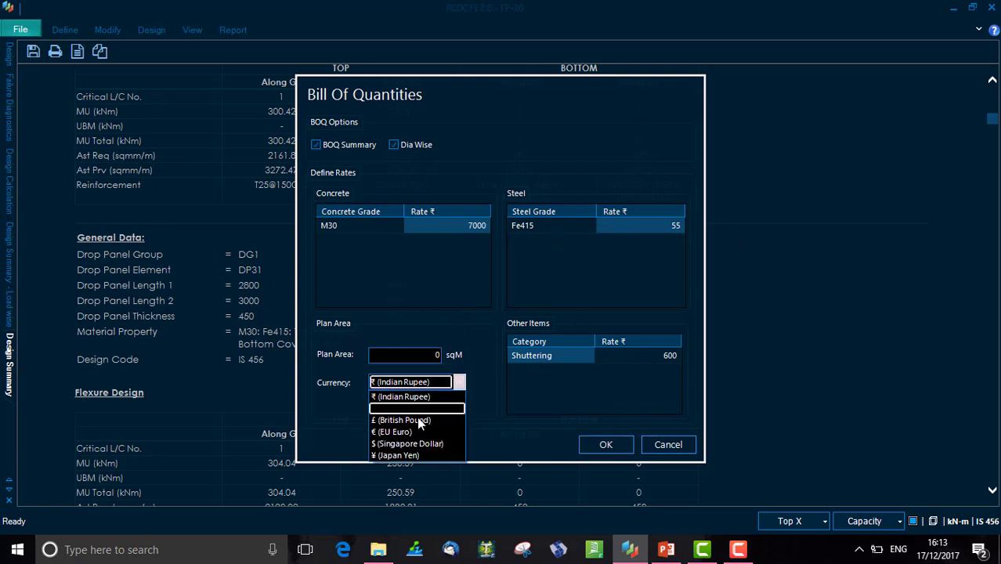
pyautogui.click(416, 398)
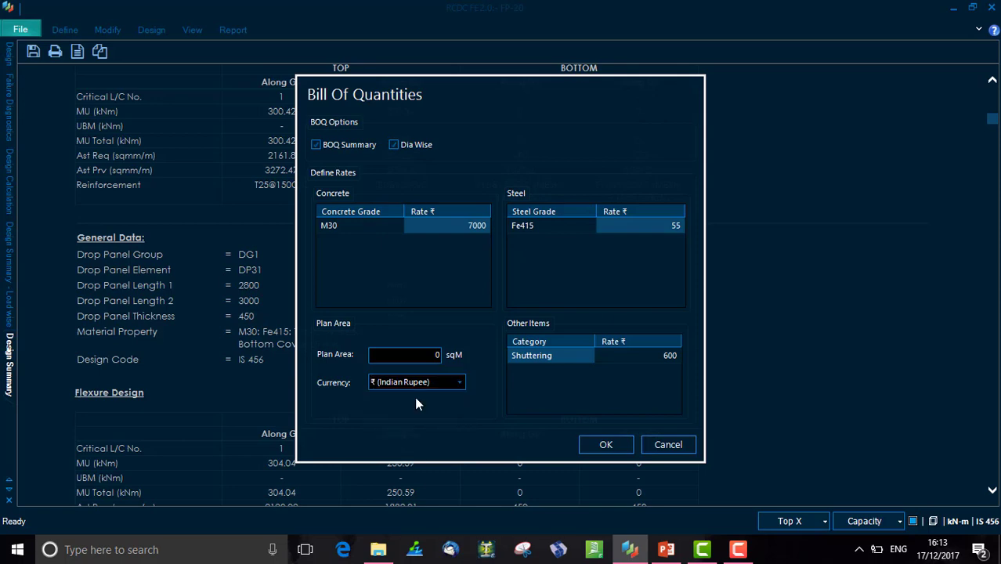
pyautogui.click(630, 450)
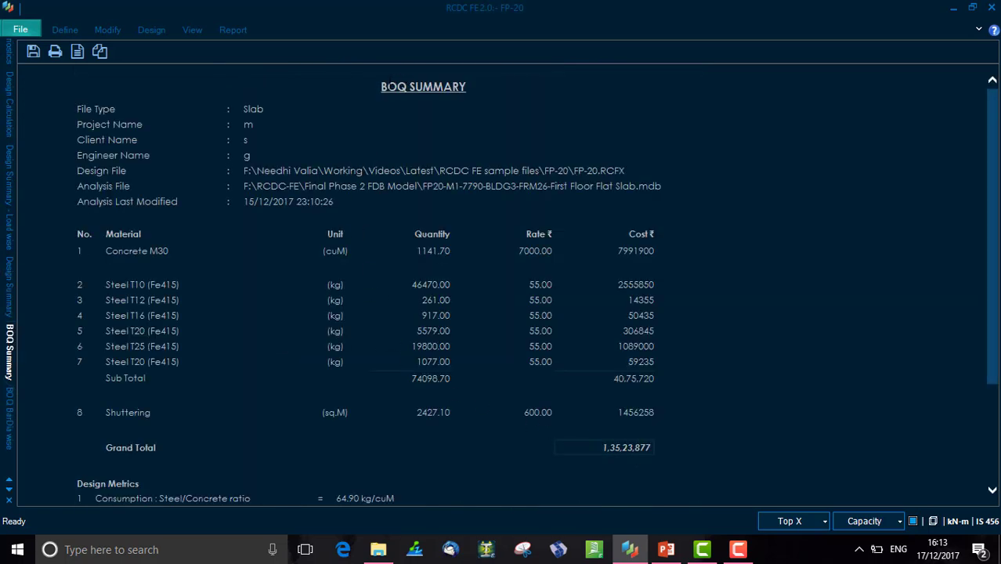
# - Review the BOQ summary's design metrics and the list of failed column strip junctions
pyautogui.scroll(-4, 449, 268)
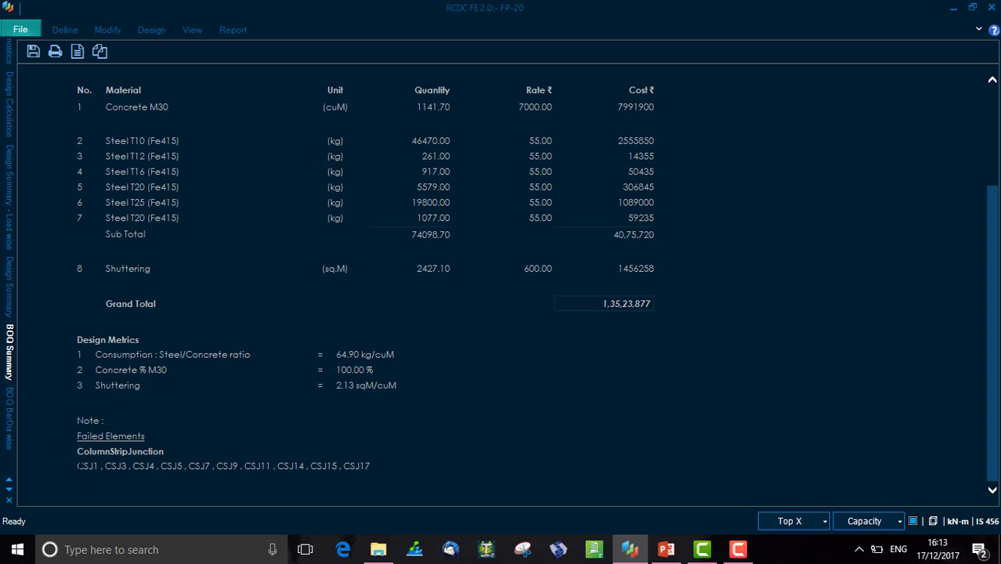
pyautogui.moveTo(78, 466); pyautogui.dragTo(370, 467)
pyautogui.click(363, 475)
# - Open the Quick BOQ reinforcement quantity summary, reposition it, and close it
pyautogui.click(244, 30)
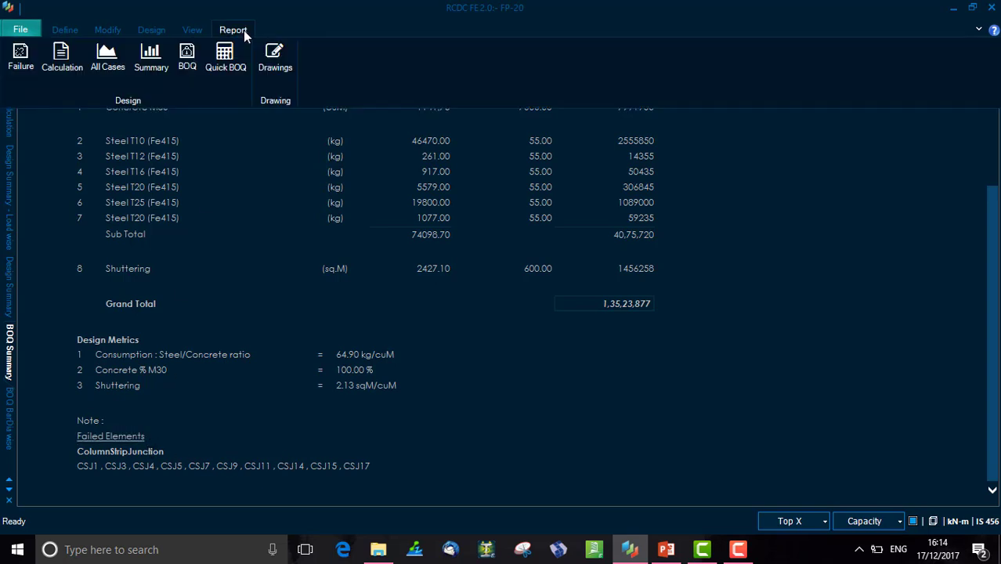
pyautogui.click(227, 68)
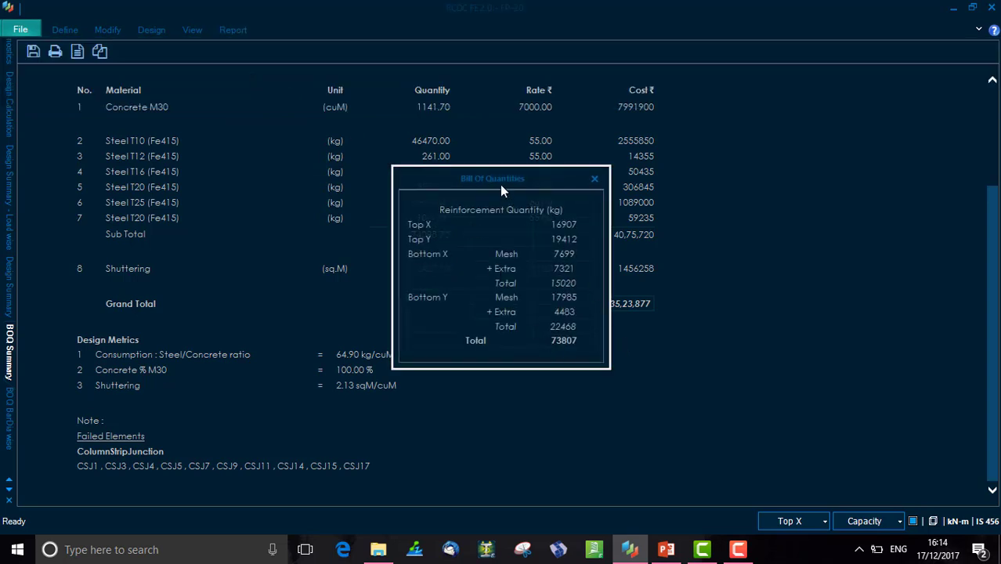
pyautogui.moveTo(503, 189); pyautogui.dragTo(430, 156)
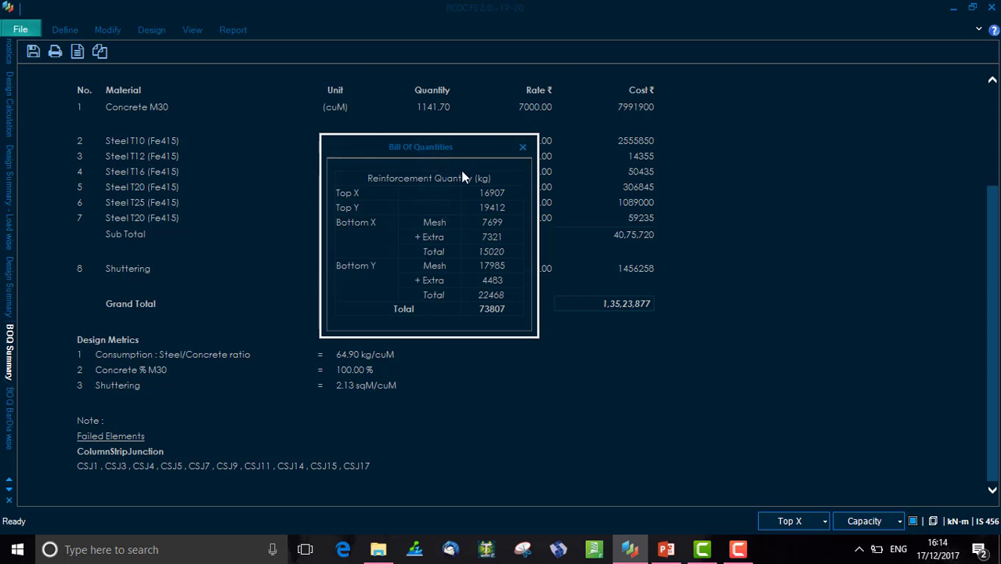
pyautogui.click(521, 149)
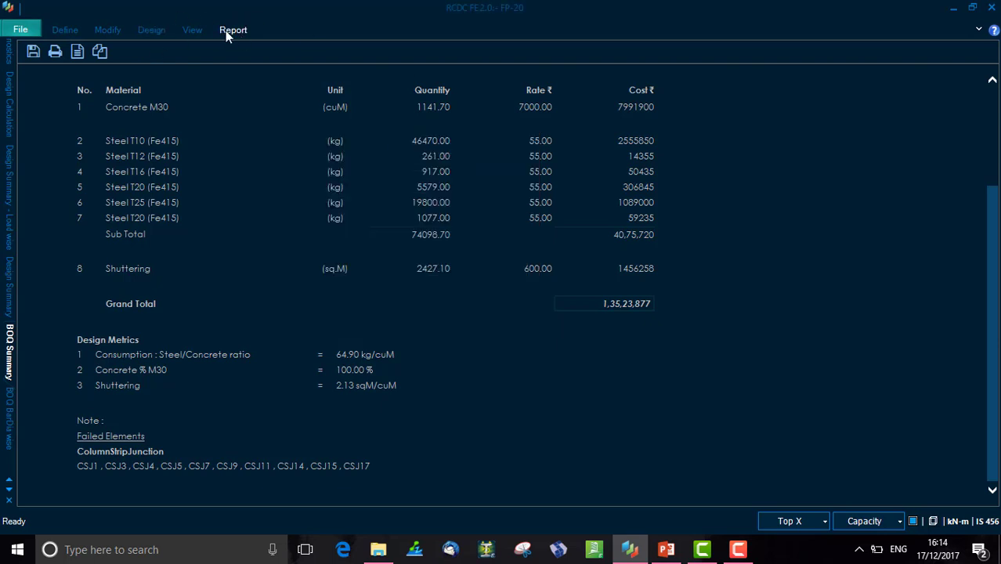
# - Open the column strip grouping table and switch it to show area of steel provided
pyautogui.click(226, 30)
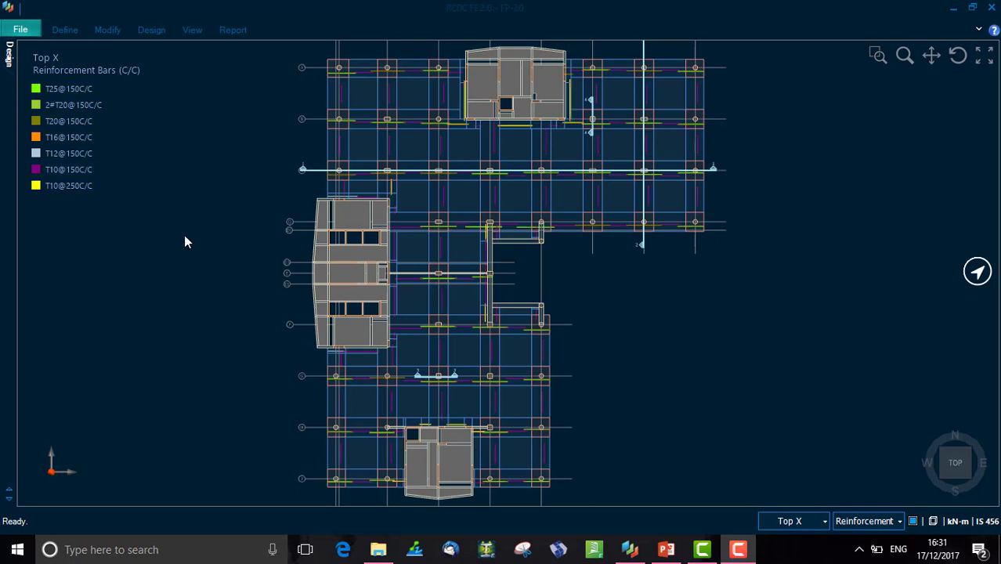
pyautogui.click(152, 29)
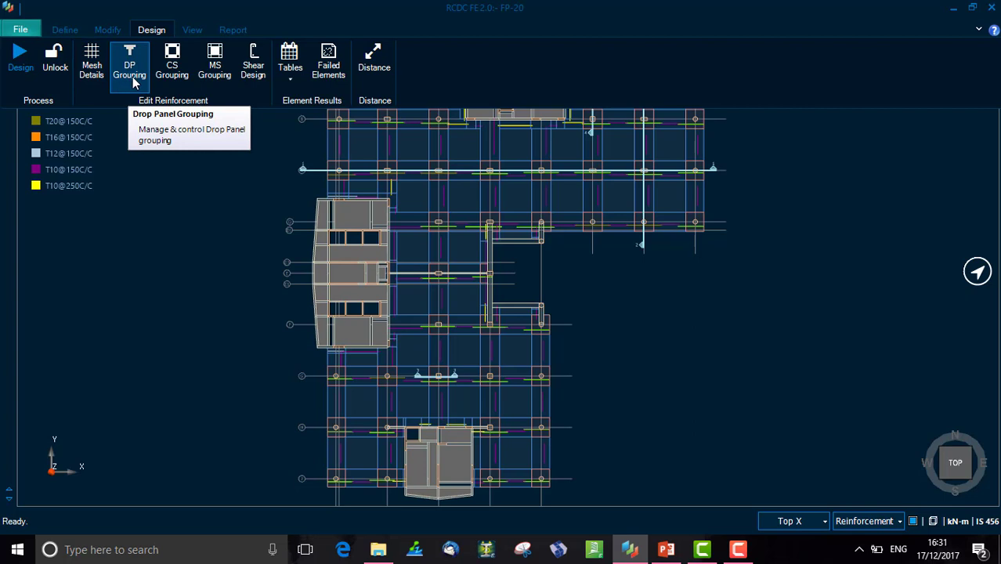
pyautogui.click(174, 79)
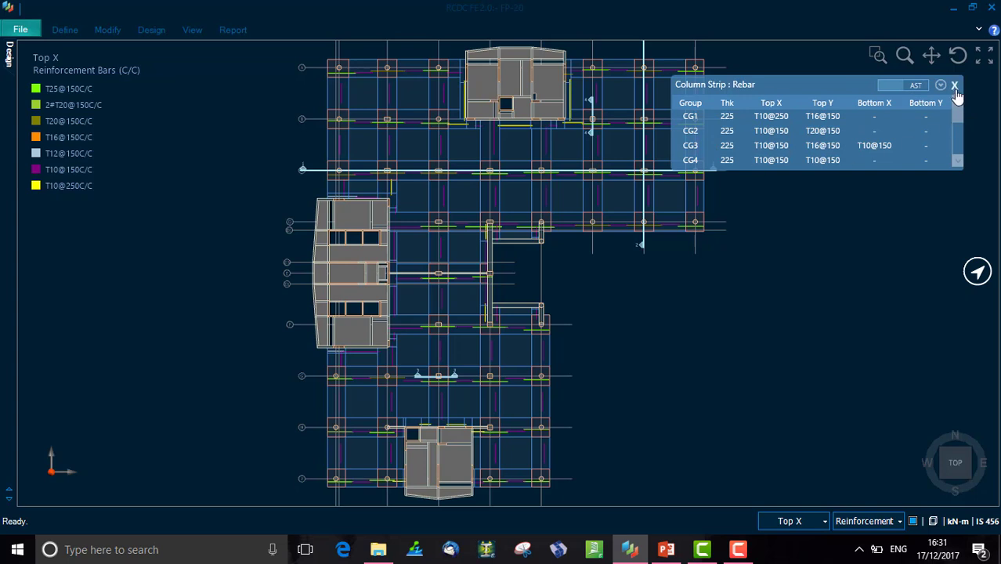
pyautogui.click(914, 86)
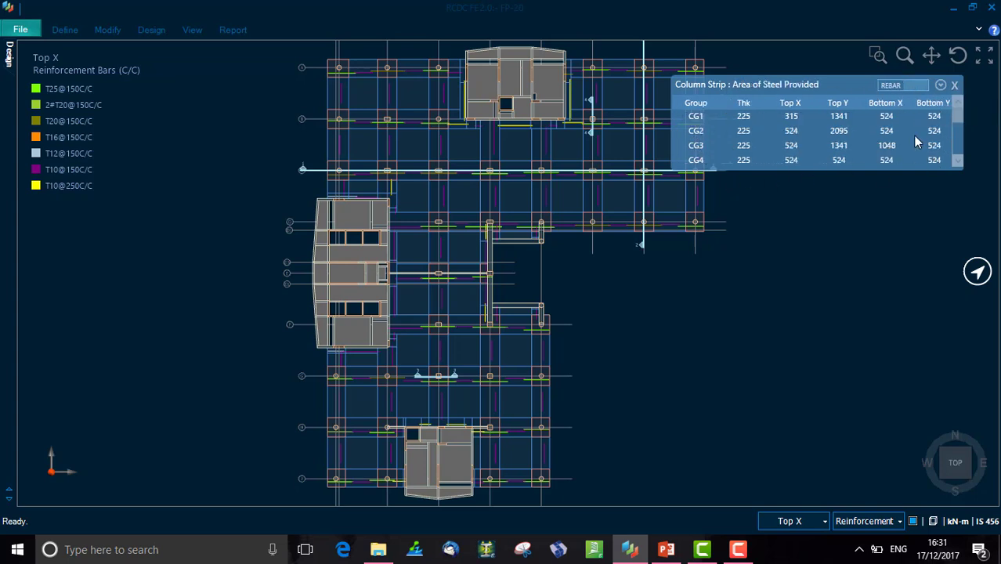
# - Switch the column strip table to rebar display and change group CG1's Top X bar diameter to 12
pyautogui.click(891, 88)
pyautogui.click(771, 118)
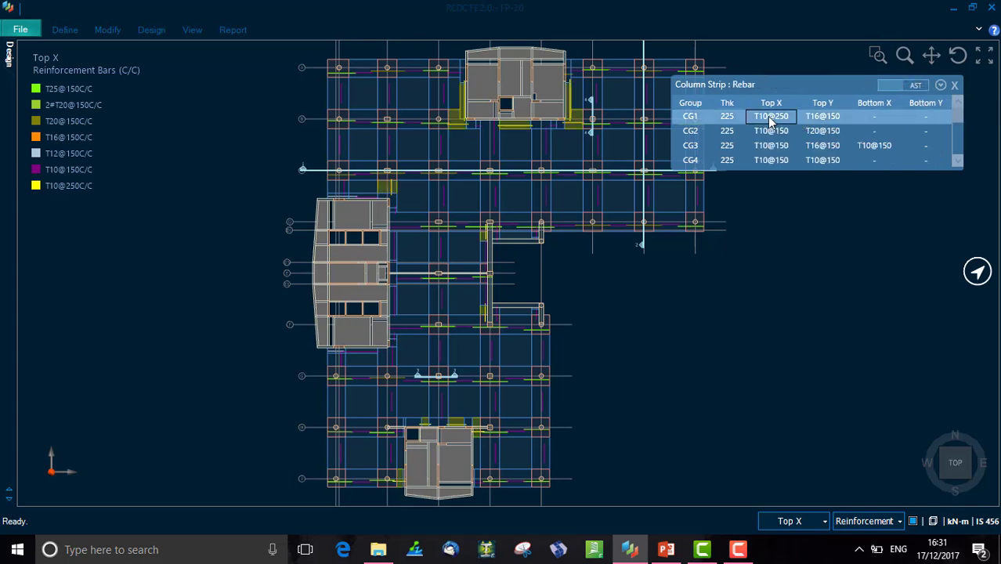
pyautogui.click(765, 119)
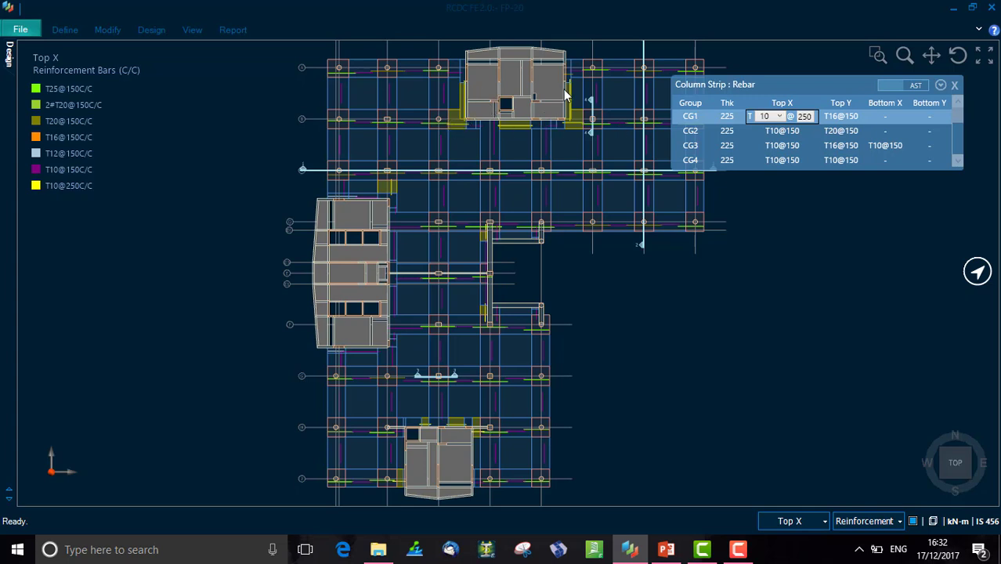
pyautogui.click(781, 117)
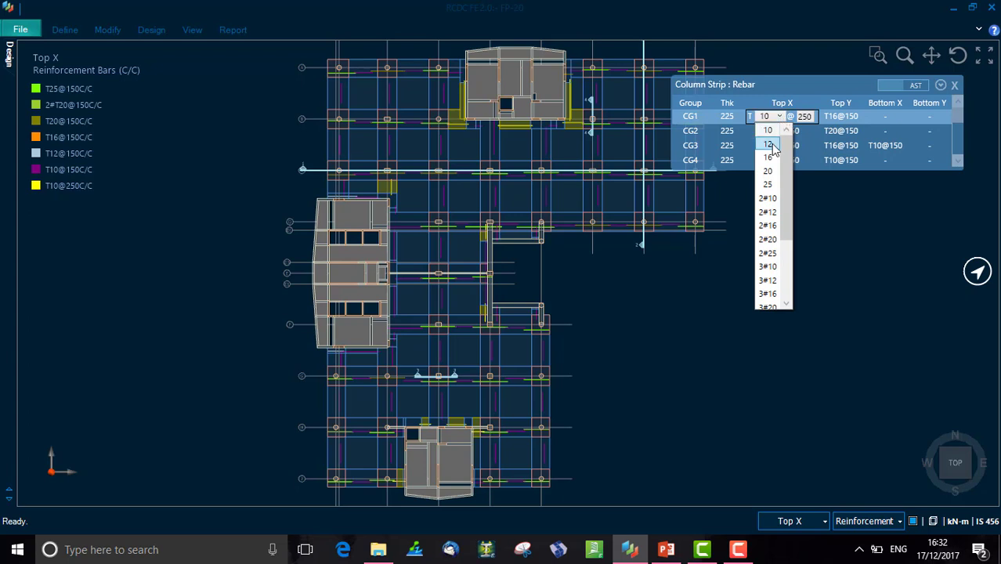
pyautogui.click(770, 146)
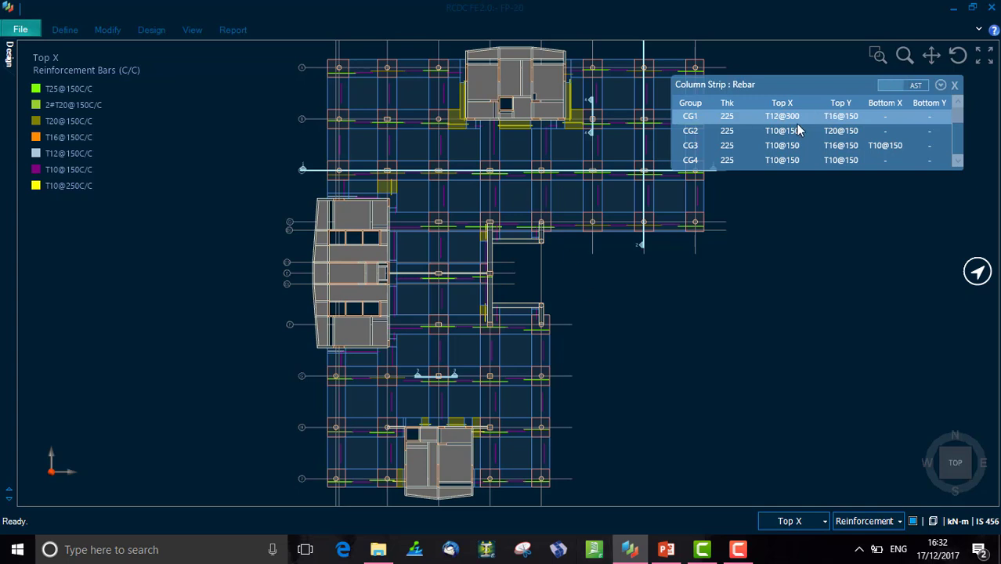
# - Change group CG1's Top Y bar diameter to 20
pyautogui.doubleClick(844, 117)
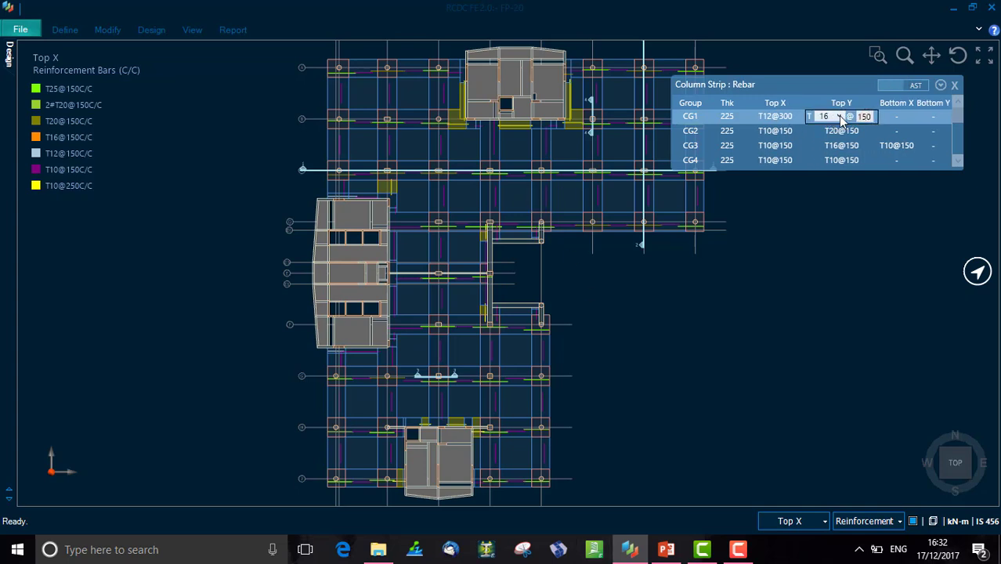
pyautogui.click(840, 118)
pyautogui.scroll(1, 831, 160)
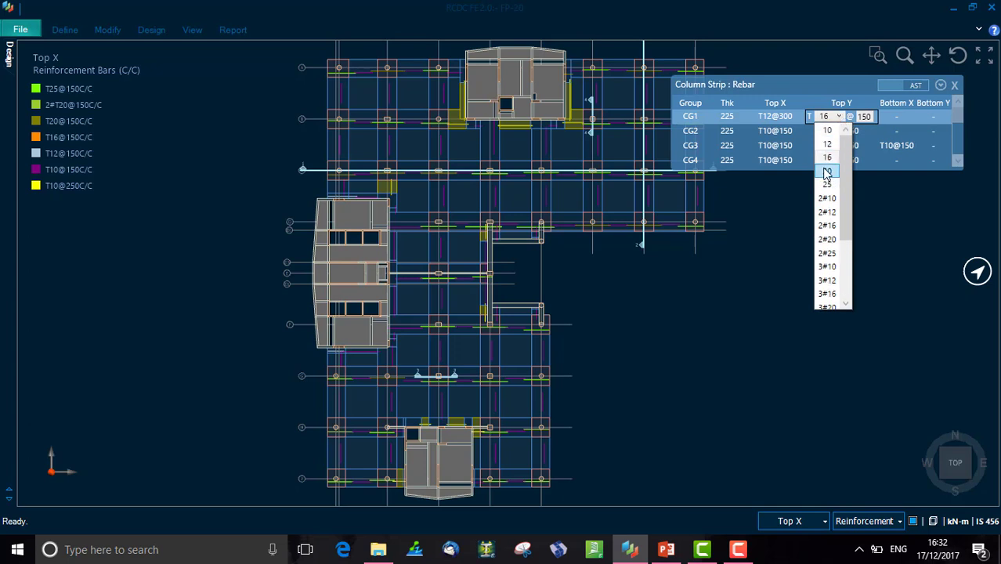
pyautogui.click(830, 170)
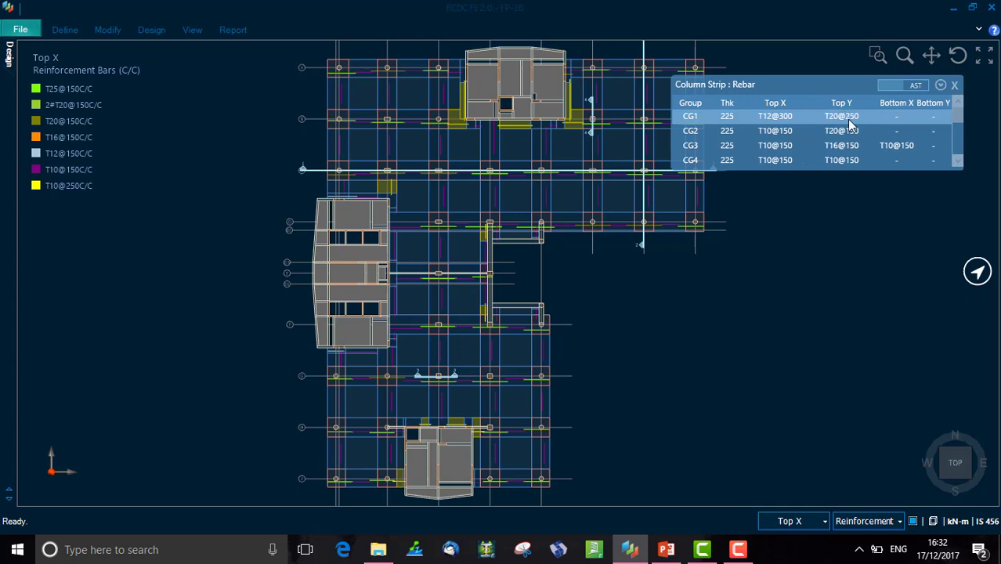
pyautogui.click(843, 117)
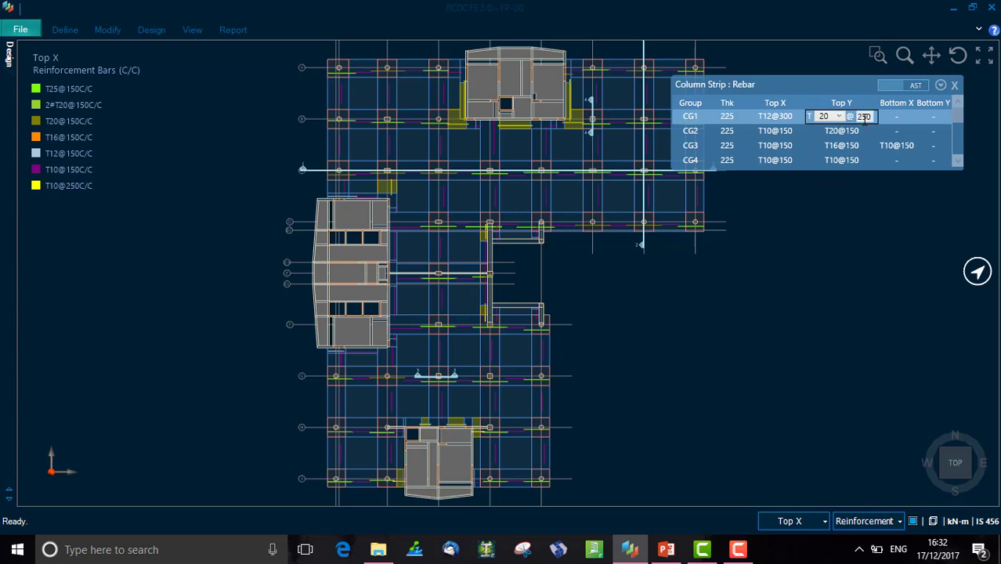
pyautogui.click(839, 116)
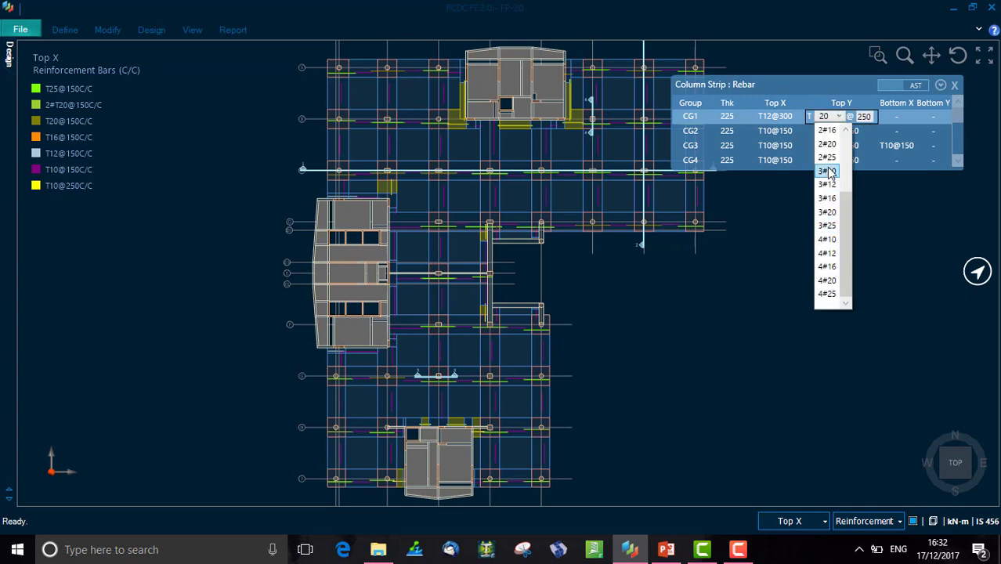
pyautogui.scroll(2, 830, 182)
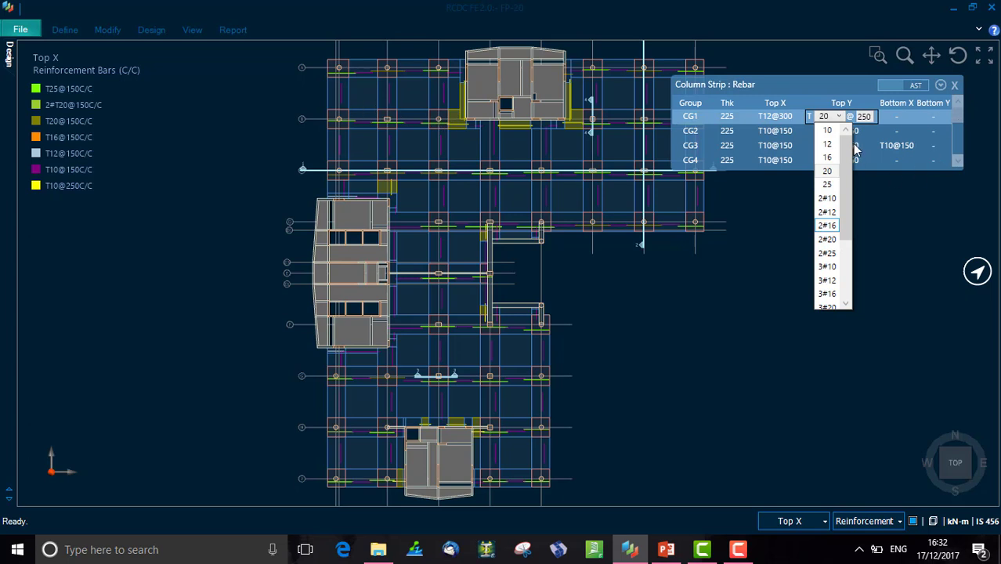
pyautogui.moveTo(852, 149); pyautogui.dragTo(852, 243)
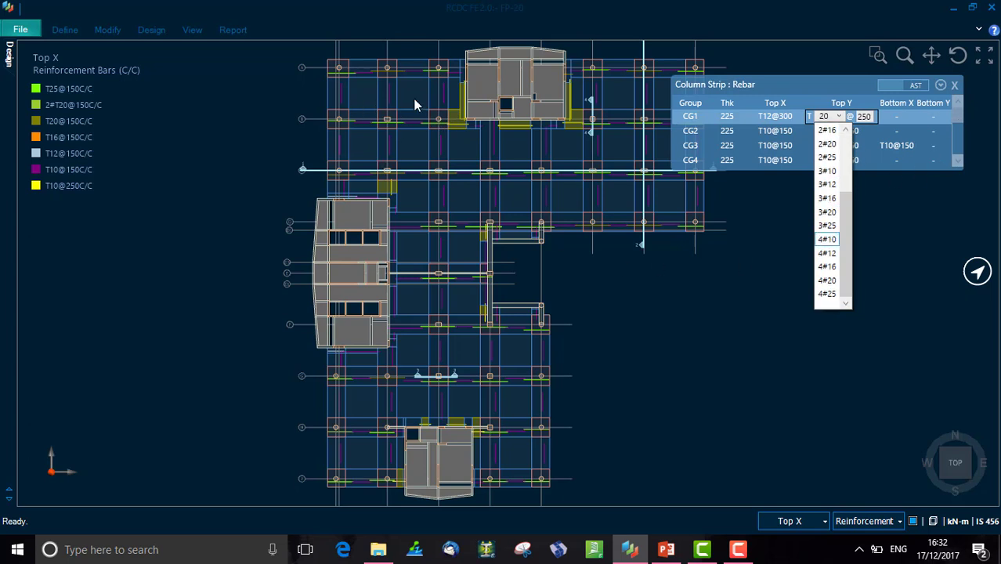
pyautogui.click(728, 271)
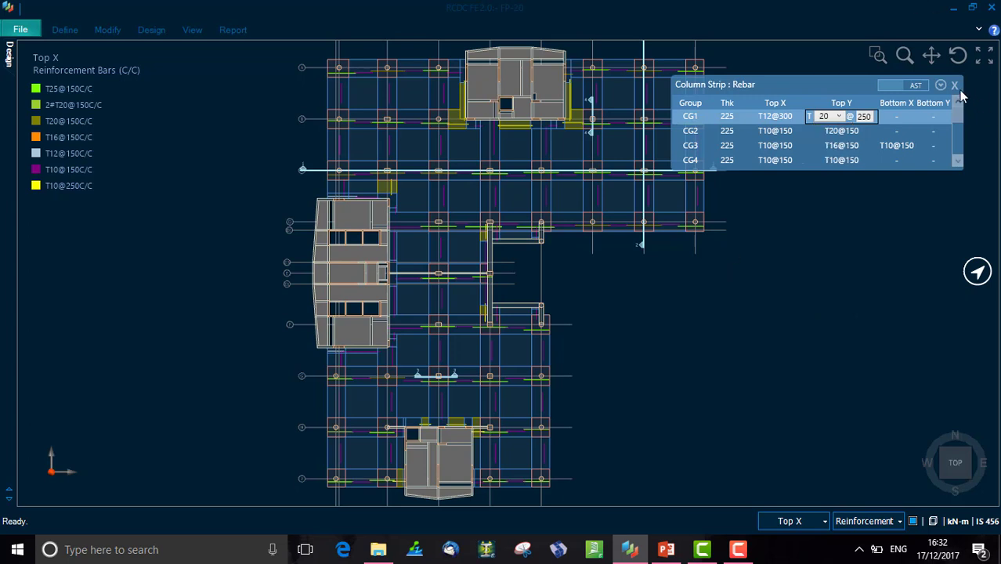
# - Open the Mesh Details settings for top and bottom detailing styles and close them
pyautogui.click(144, 30)
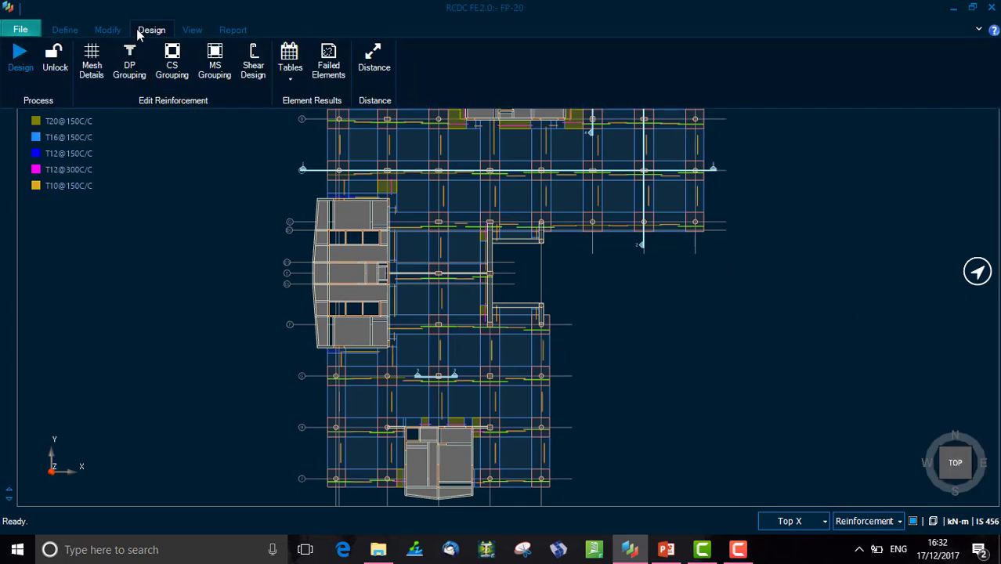
pyautogui.click(91, 69)
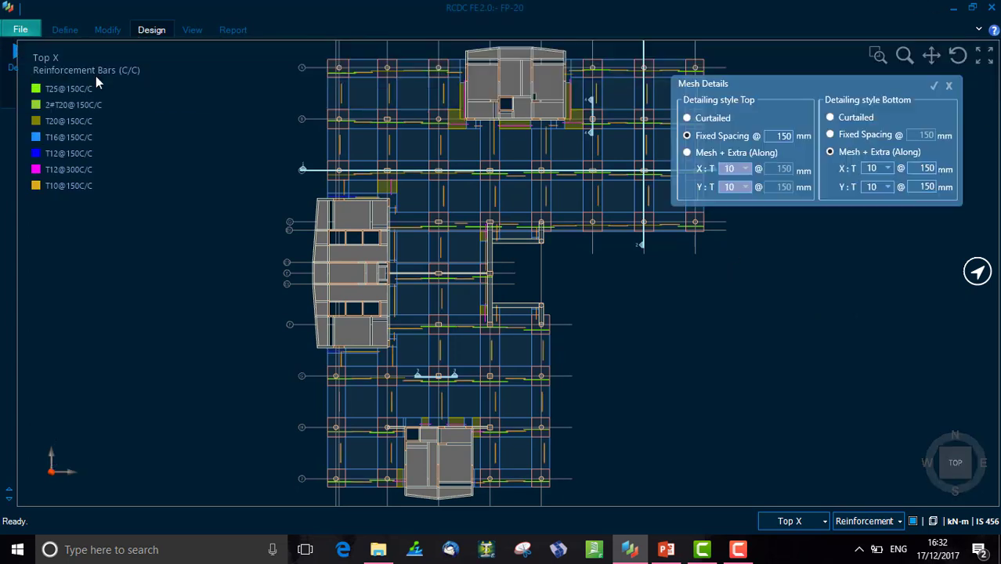
pyautogui.click(947, 87)
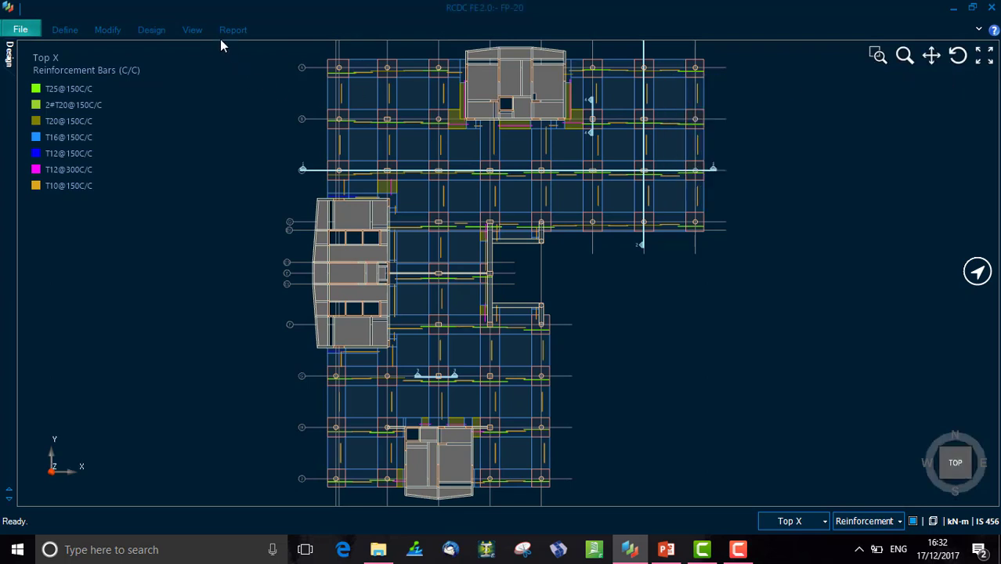
# - Try to run Shear Design for the slab and dismiss the message
pyautogui.click(156, 30)
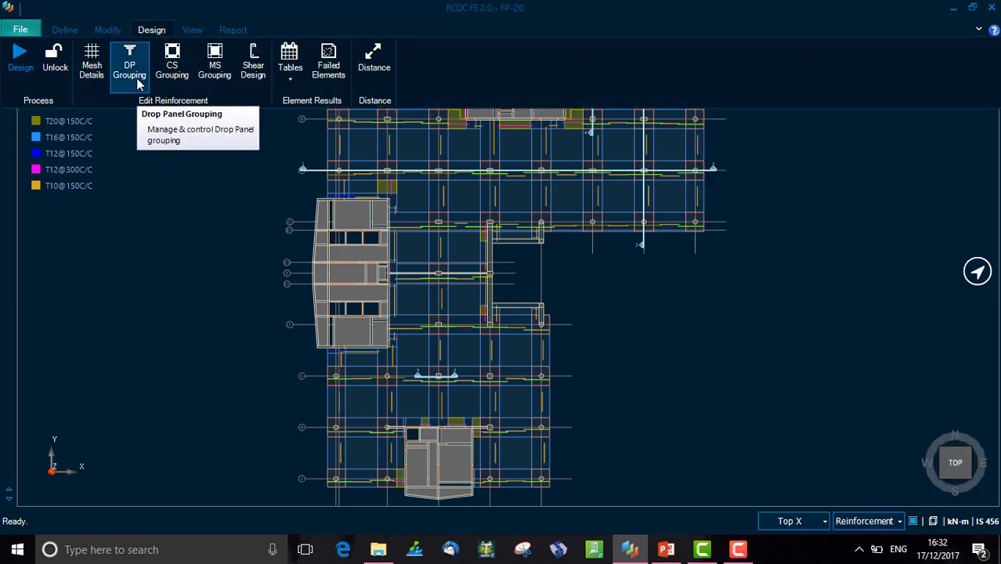
pyautogui.click(251, 70)
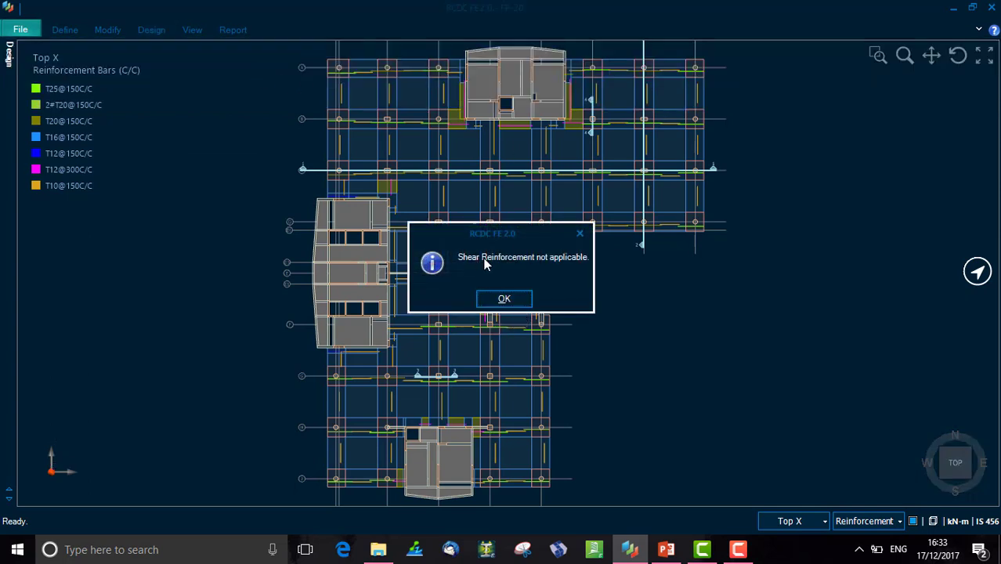
pyautogui.click(505, 299)
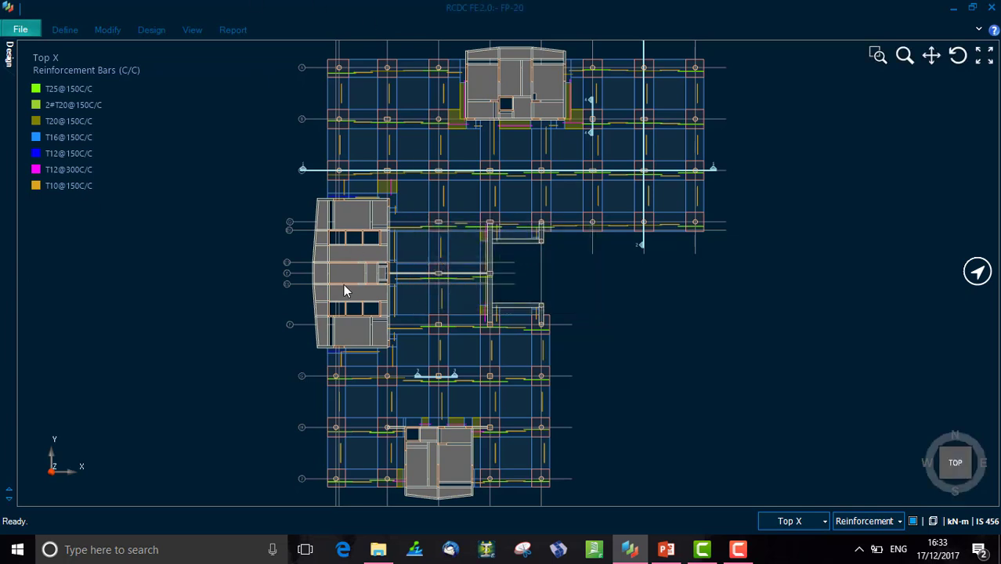
# - Open the Column Strip table and scroll through its reinforcement groups
pyautogui.click(152, 30)
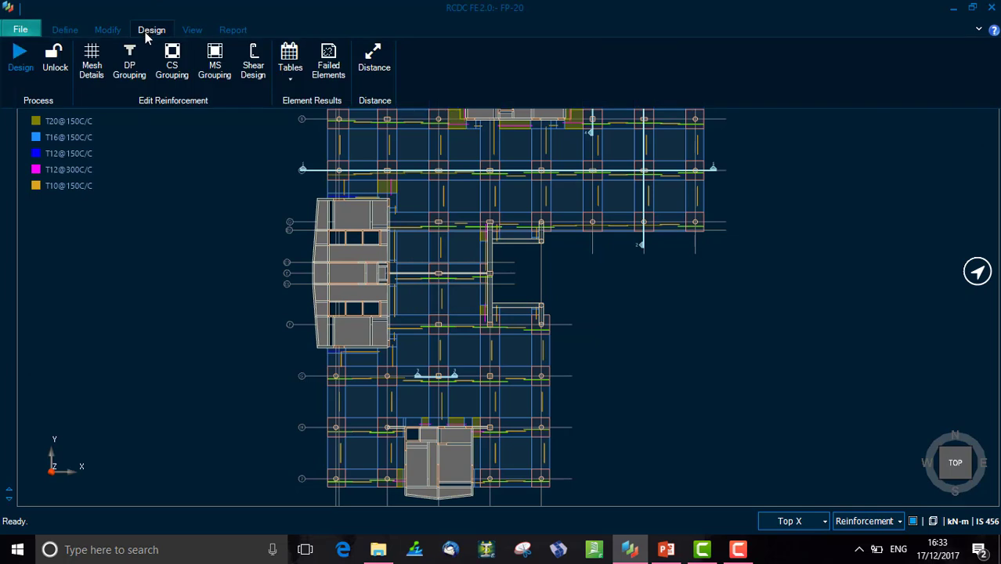
pyautogui.click(293, 80)
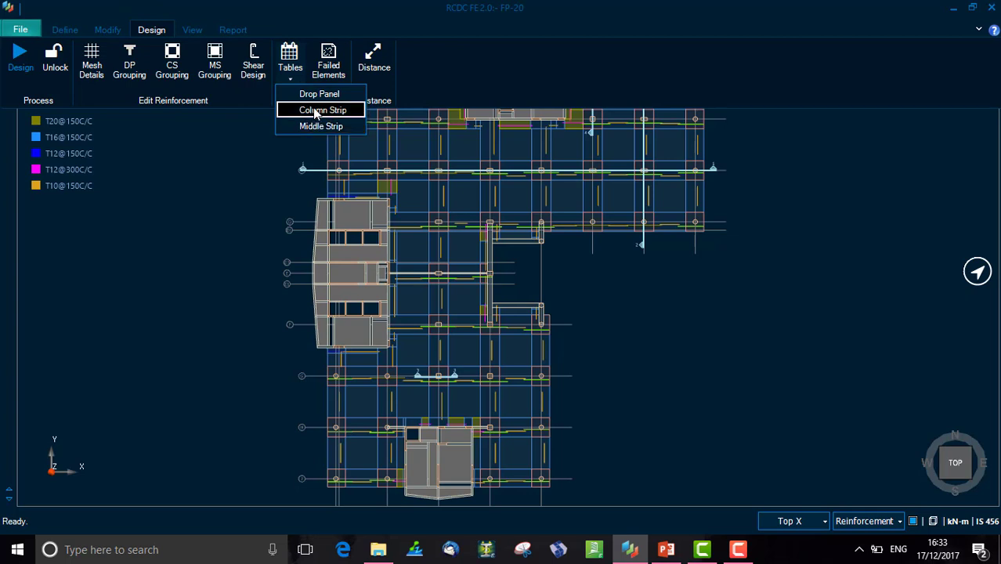
pyautogui.click(321, 110)
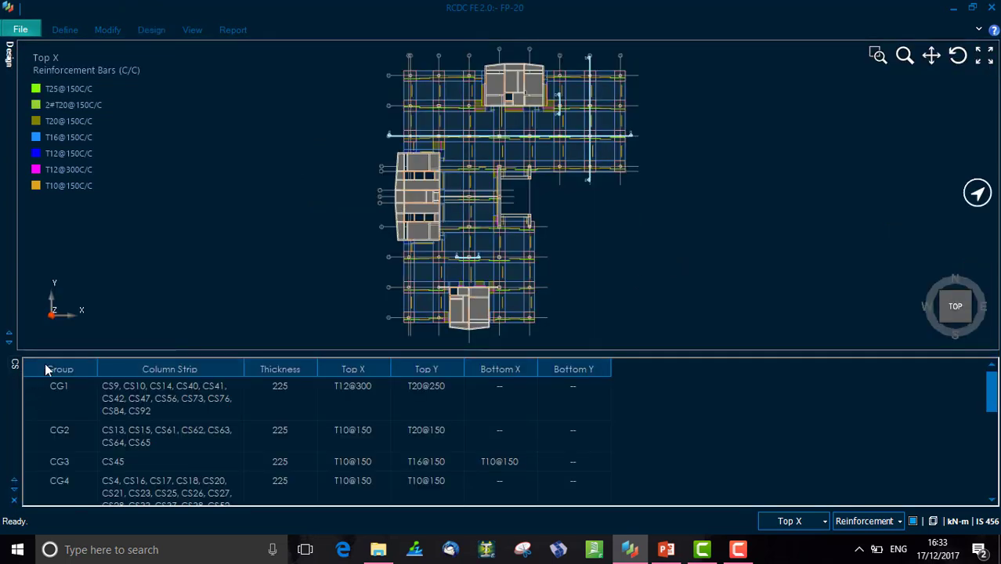
pyautogui.scroll(-3, 560, 400)
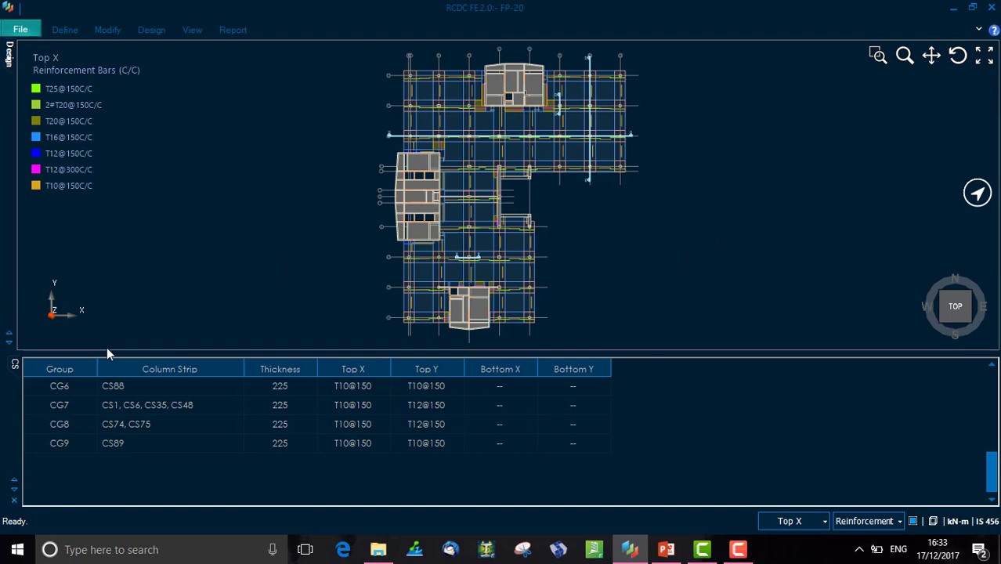
# - Review the failed elements bending list and close the bottom panel
pyautogui.click(161, 32)
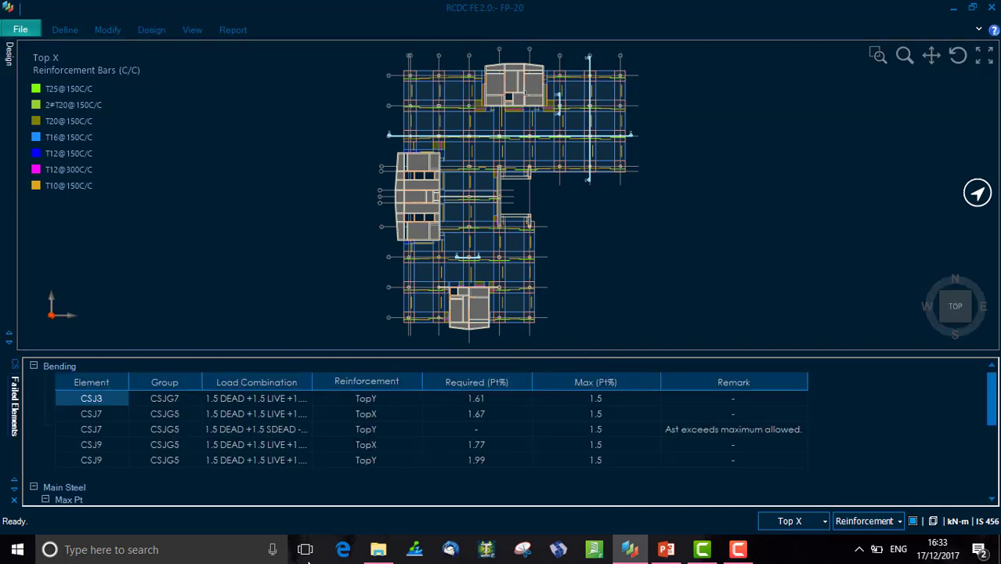
pyautogui.click(14, 500)
pyautogui.click(15, 501)
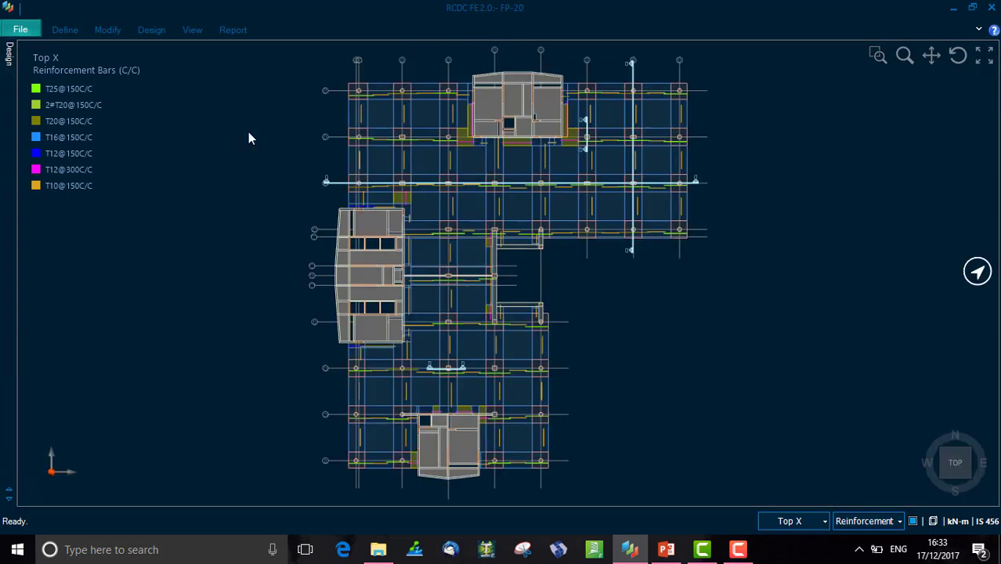
# - Measure the distance along the top edge of a column panel near grid B with the Distance tool
pyautogui.click(153, 31)
pyautogui.click(374, 61)
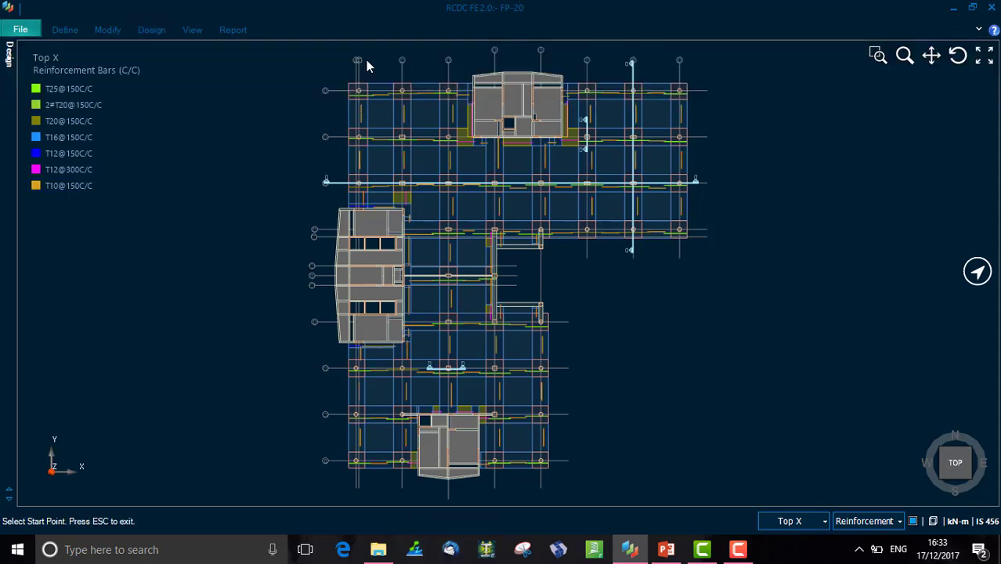
pyautogui.scroll(4, 395, 118)
pyautogui.scroll(2, 394, 117)
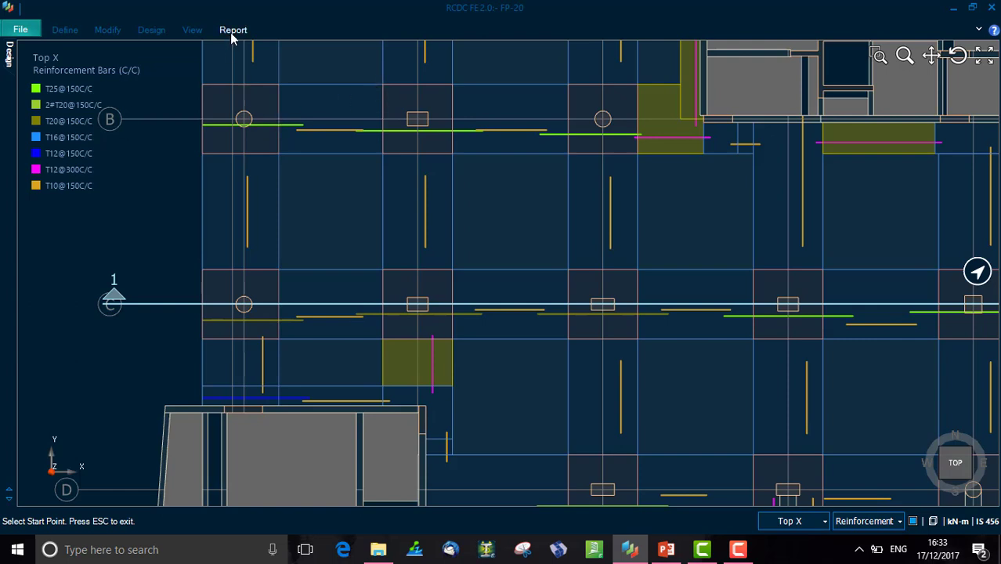
pyautogui.click(159, 31)
pyautogui.click(375, 61)
pyautogui.click(384, 84)
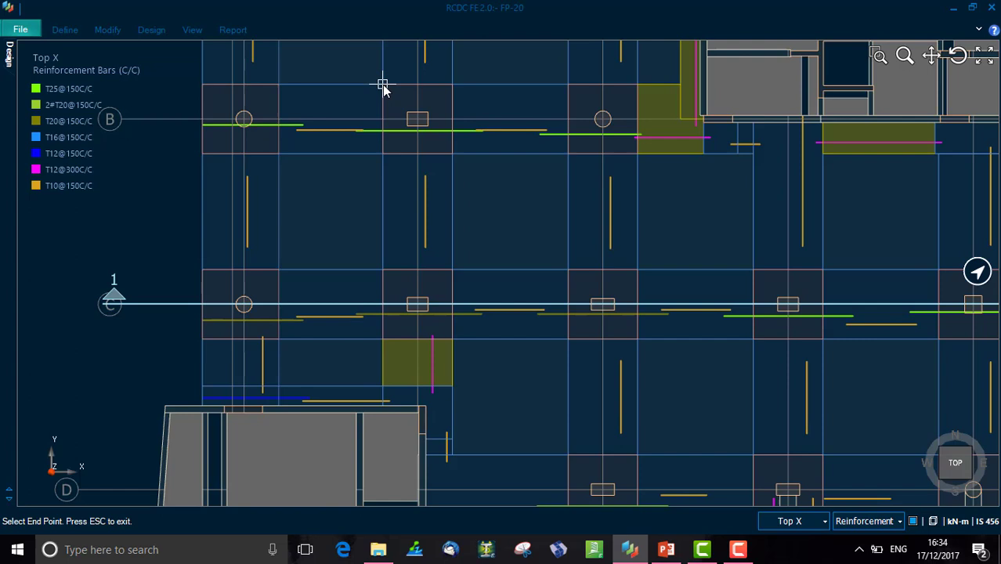
pyautogui.click(453, 84)
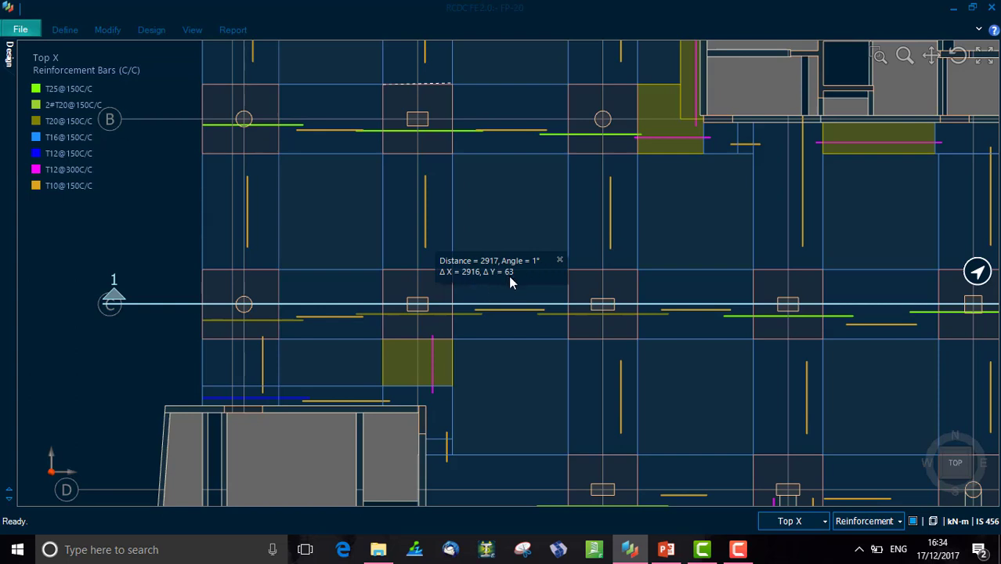
pyautogui.click(559, 260)
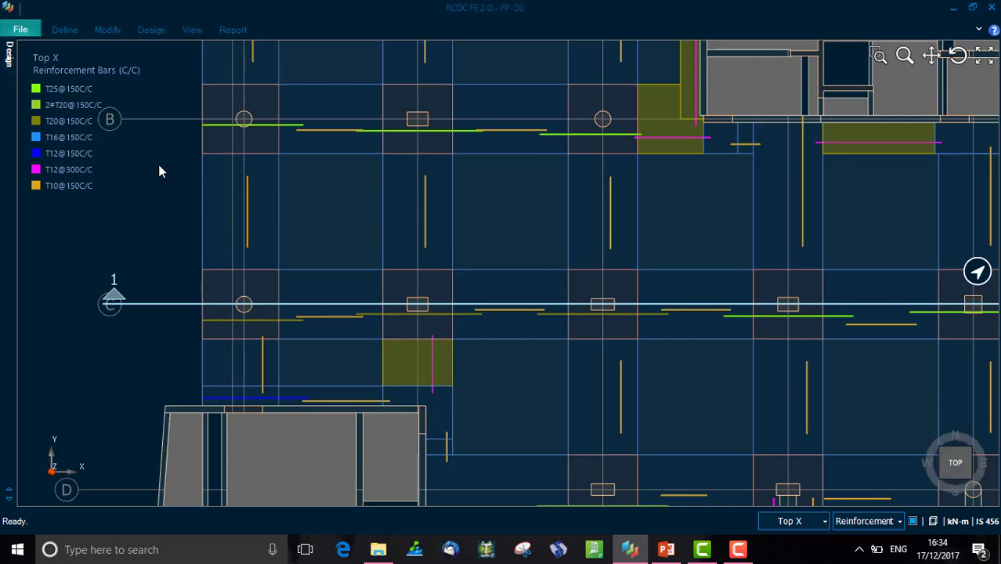
pyautogui.scroll(-5, 152, 143)
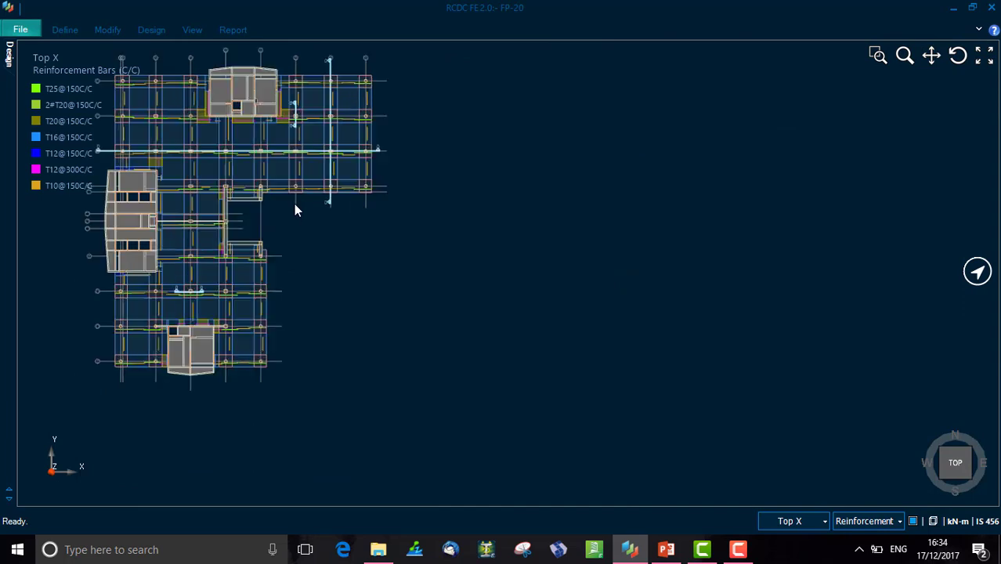
pyautogui.click(932, 55)
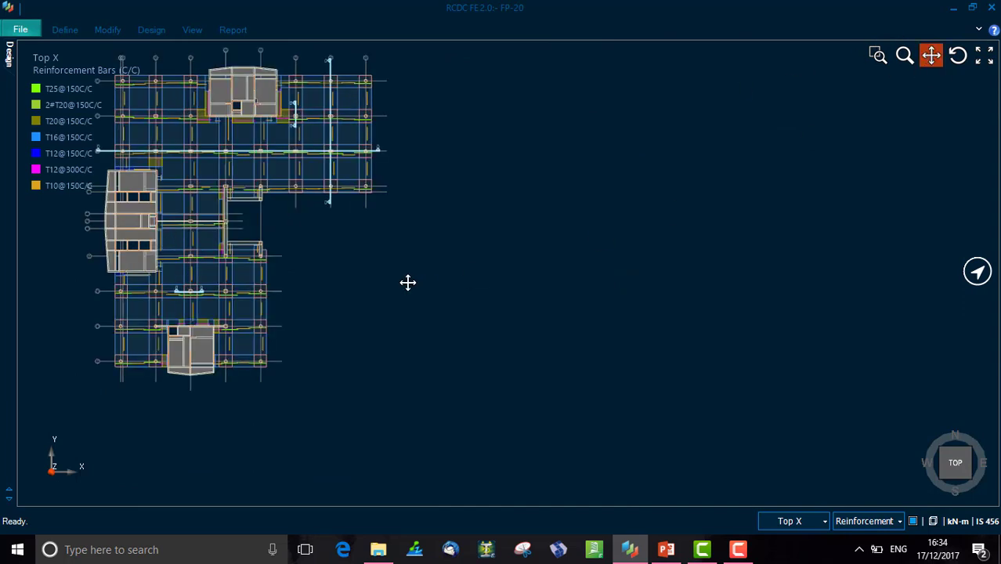
pyautogui.moveTo(409, 282); pyautogui.dragTo(601, 306)
pyautogui.scroll(2, 428, 228)
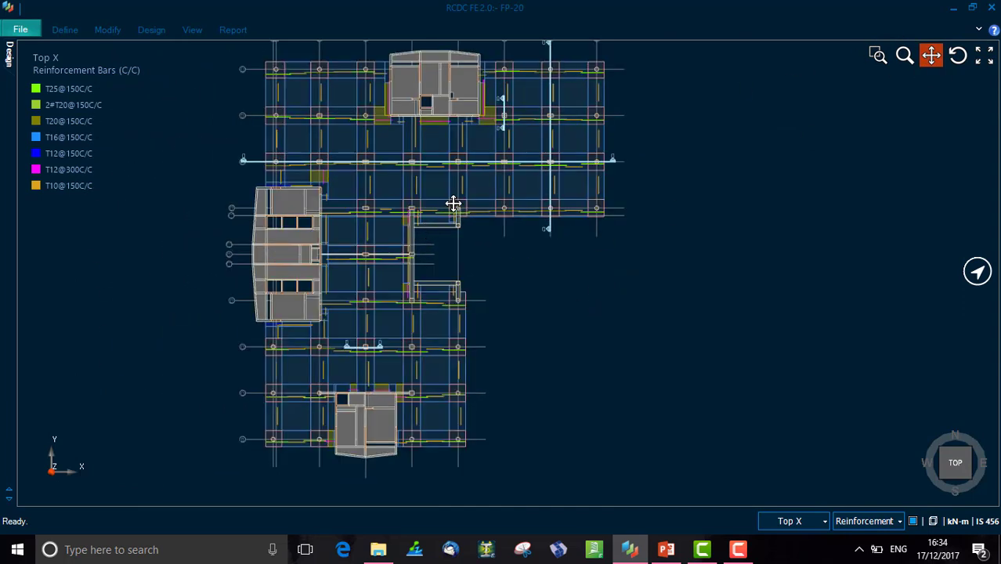
pyautogui.moveTo(452, 203); pyautogui.dragTo(465, 223)
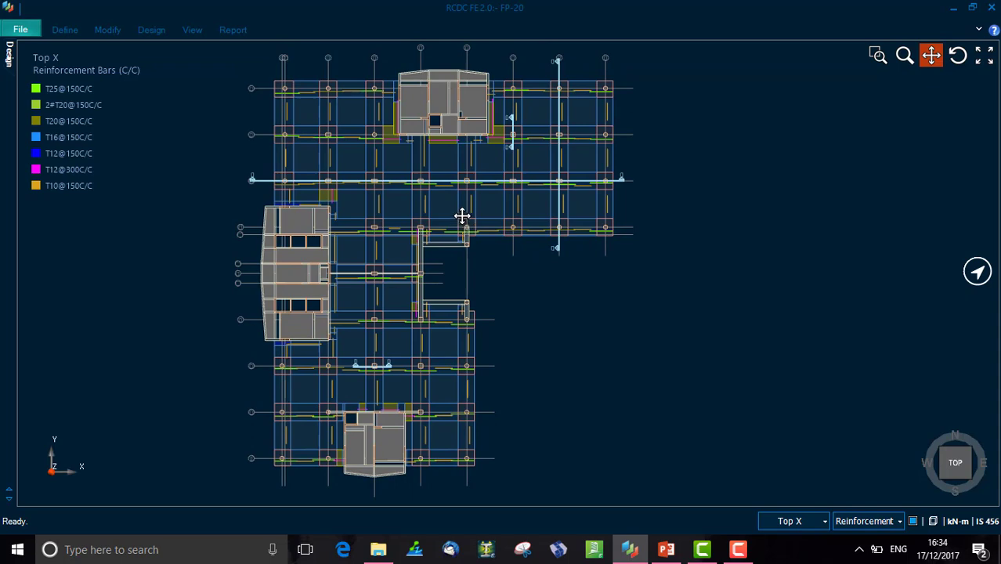
pyautogui.scroll(-1, 463, 219)
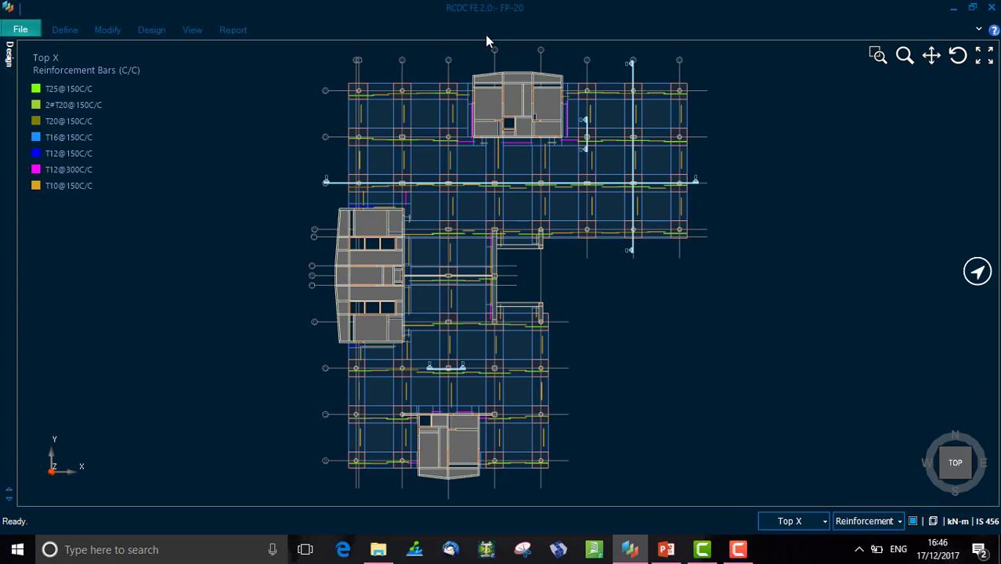
# - Hide each element type in the plan view: drop panels, column strips, middle strips, beams, grid lines, sections and columns/walls
pyautogui.click(193, 31)
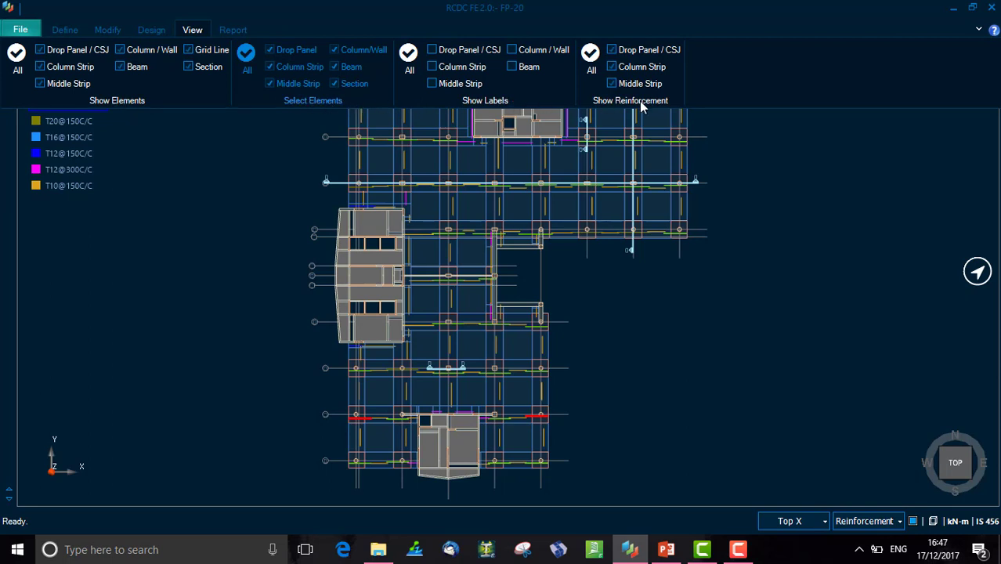
pyautogui.click(40, 50)
pyautogui.click(40, 67)
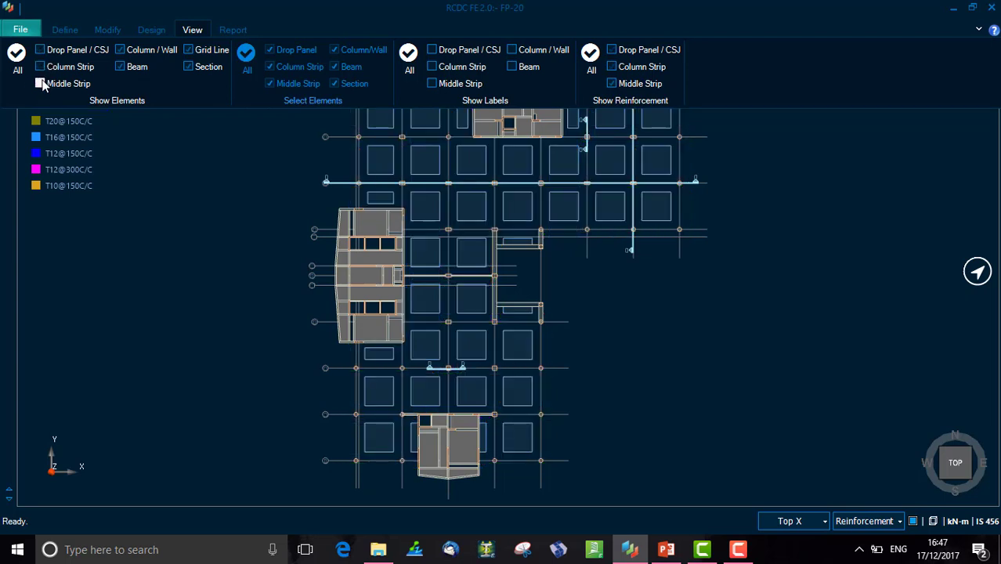
pyautogui.click(40, 83)
pyautogui.click(121, 67)
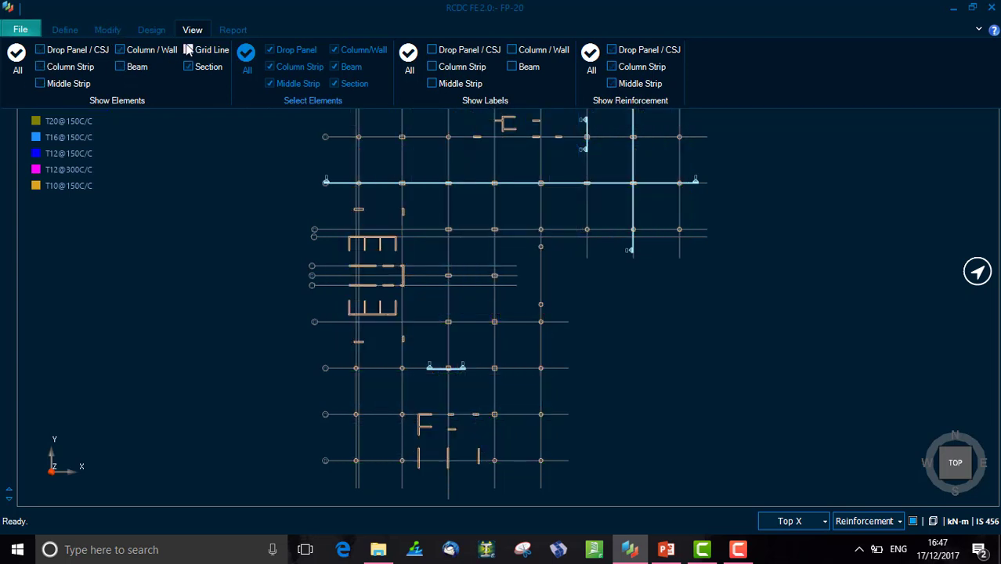
pyautogui.click(188, 50)
pyautogui.click(189, 68)
pyautogui.click(120, 50)
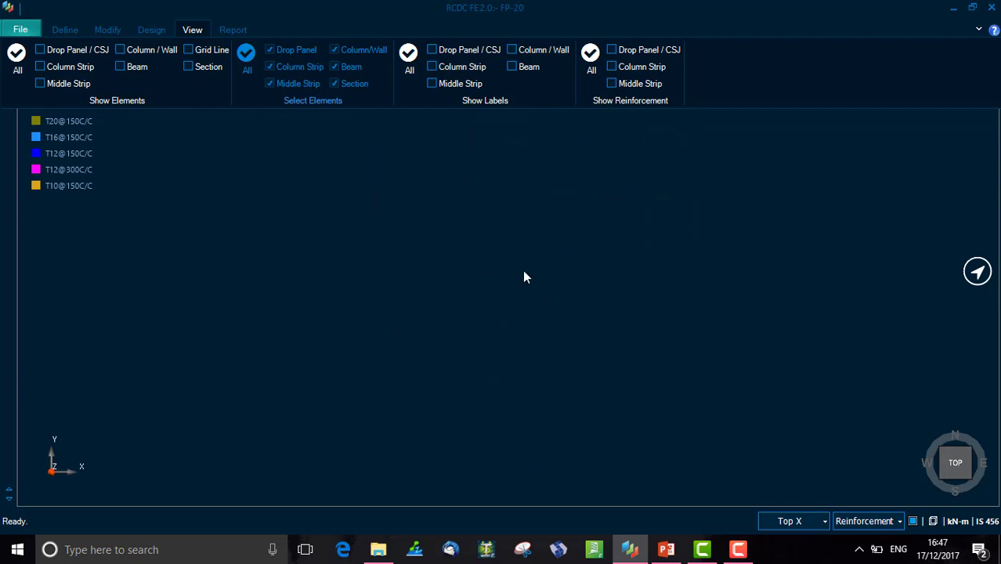
# - Show drop panels, column and middle strips, columns/walls, beams, grid lines and sections again
pyautogui.click(40, 51)
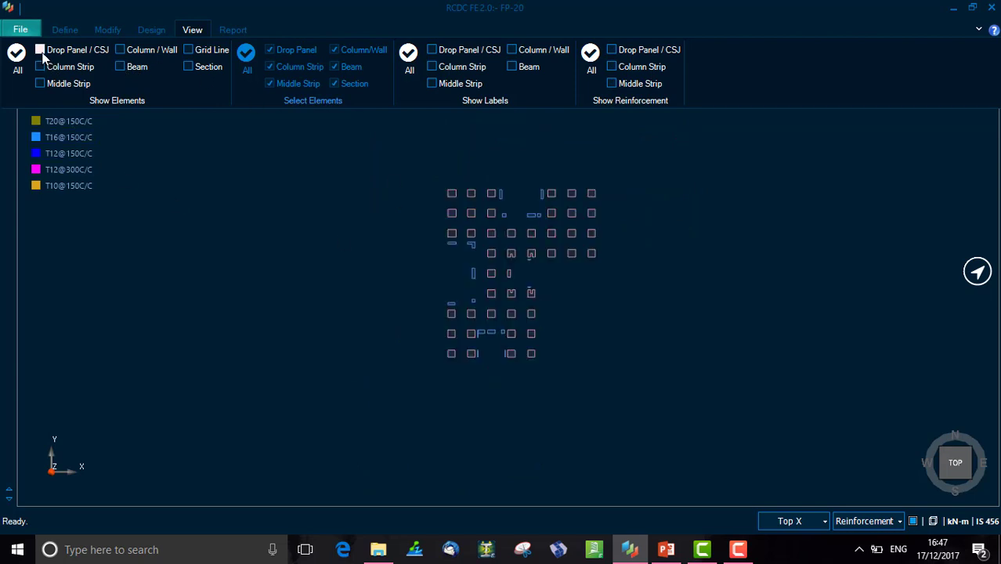
pyautogui.click(40, 68)
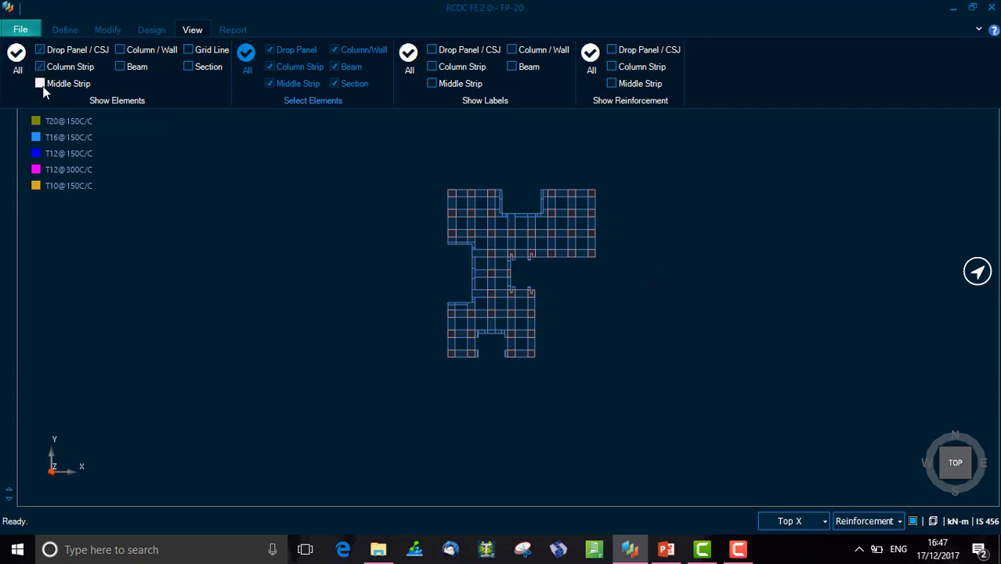
pyautogui.click(40, 84)
pyautogui.click(120, 50)
pyautogui.click(120, 67)
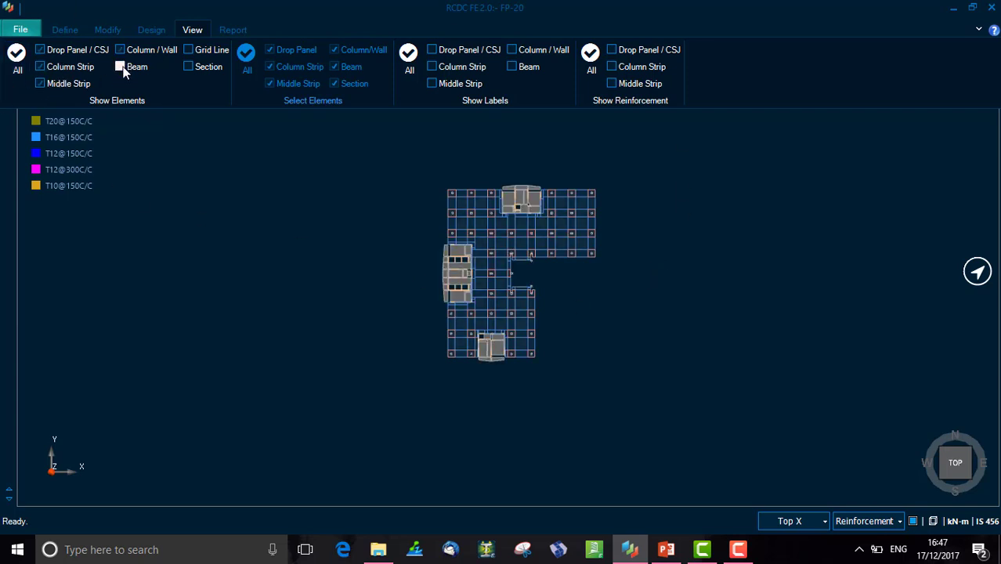
pyautogui.click(188, 50)
pyautogui.click(189, 66)
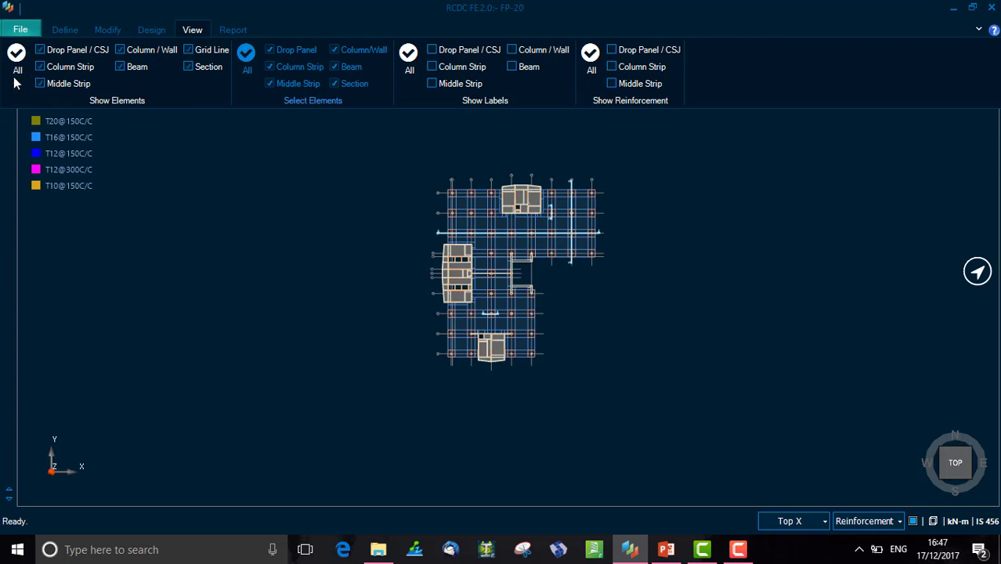
# - Zoom into the upper-left slab panels near grids A and B to read the strip and drop panel labels
pyautogui.click(638, 299)
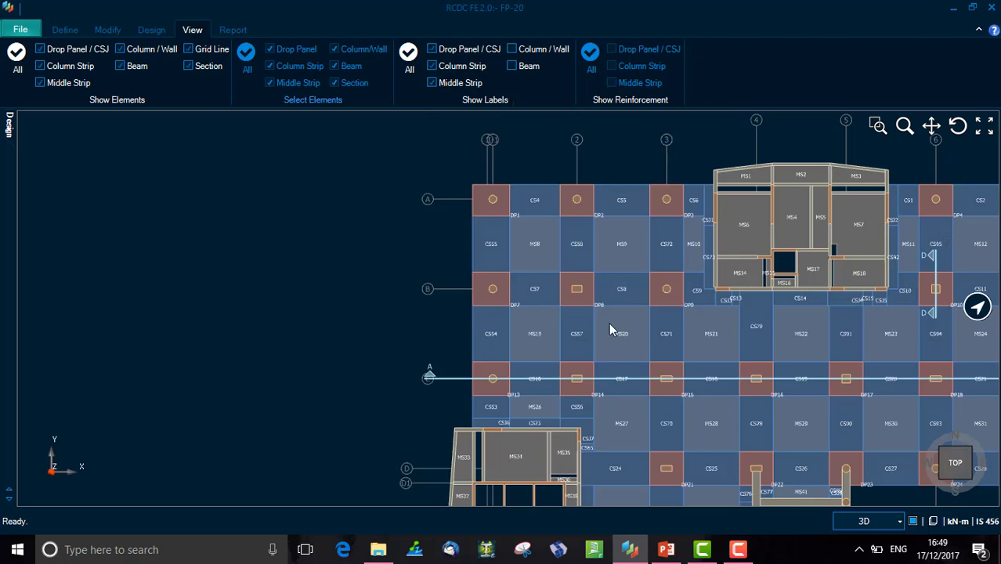
pyautogui.click(985, 126)
pyautogui.scroll(5, 439, 212)
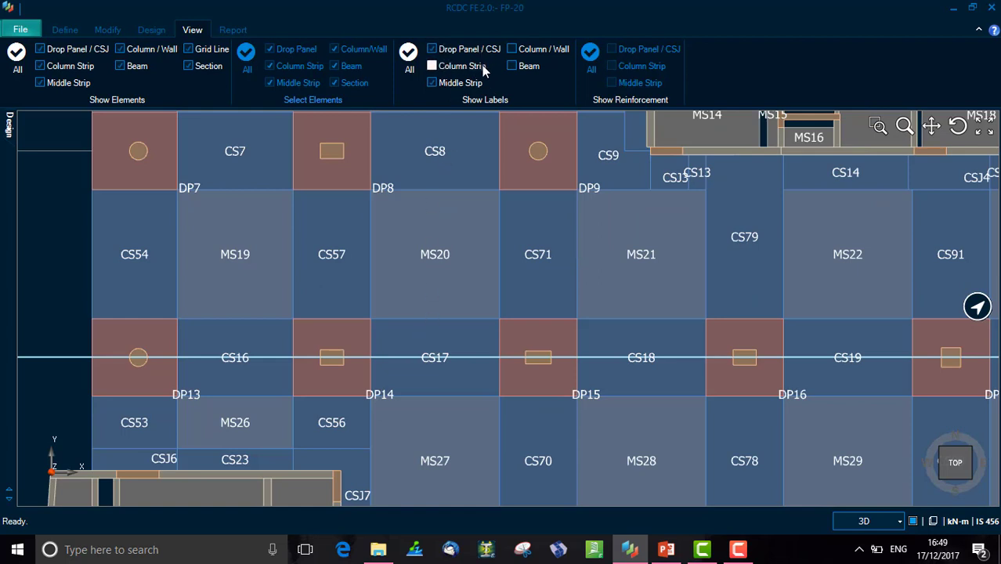
pyautogui.click(484, 93)
# - Hide the column strip, middle strip and drop panel labels
pyautogui.click(443, 66)
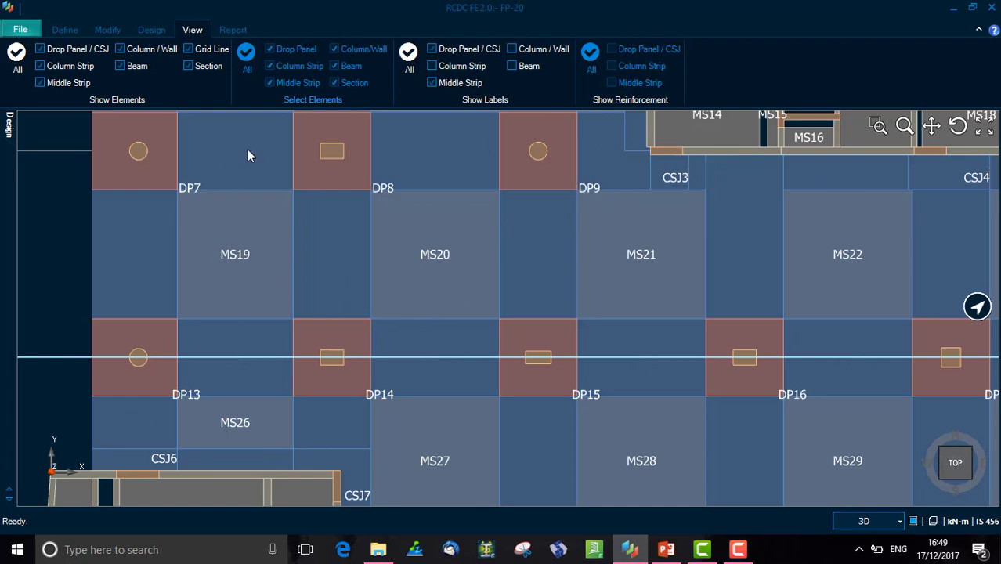
pyautogui.click(431, 83)
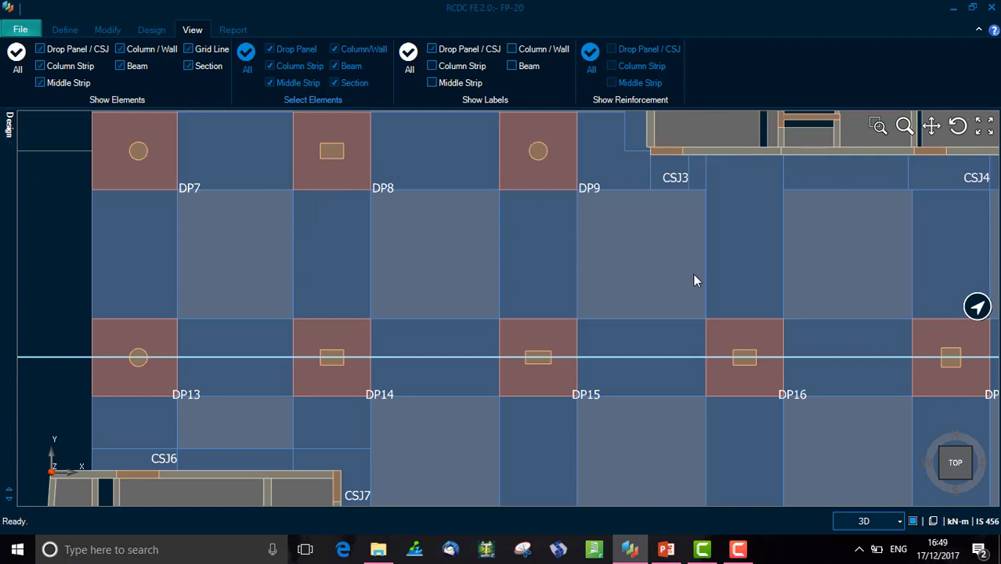
pyautogui.click(433, 50)
pyautogui.click(432, 50)
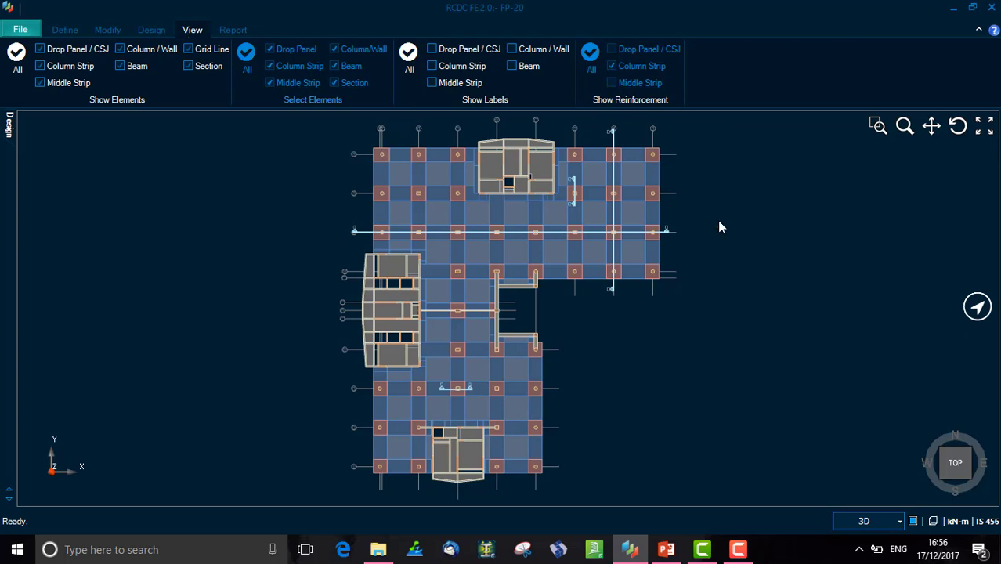
# - Switch the display mode from 3D to Reinforcement and zoom into the plan
pyautogui.click(867, 523)
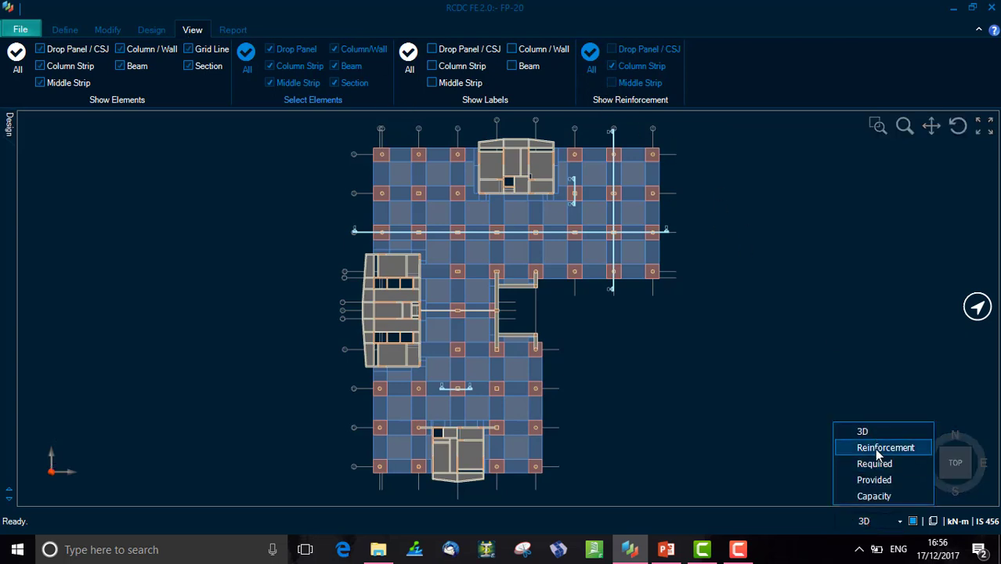
pyautogui.click(876, 450)
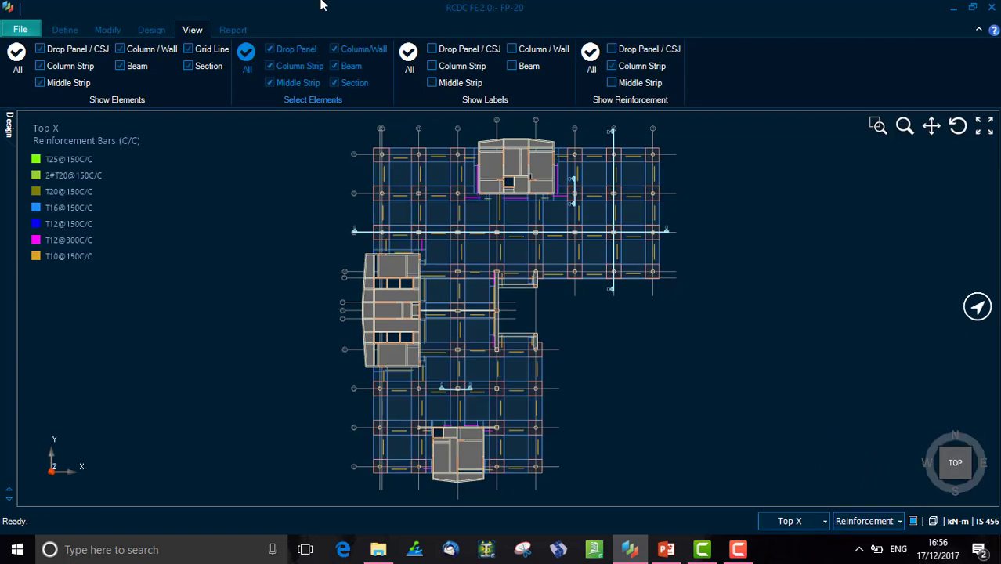
pyautogui.scroll(4, 670, 312)
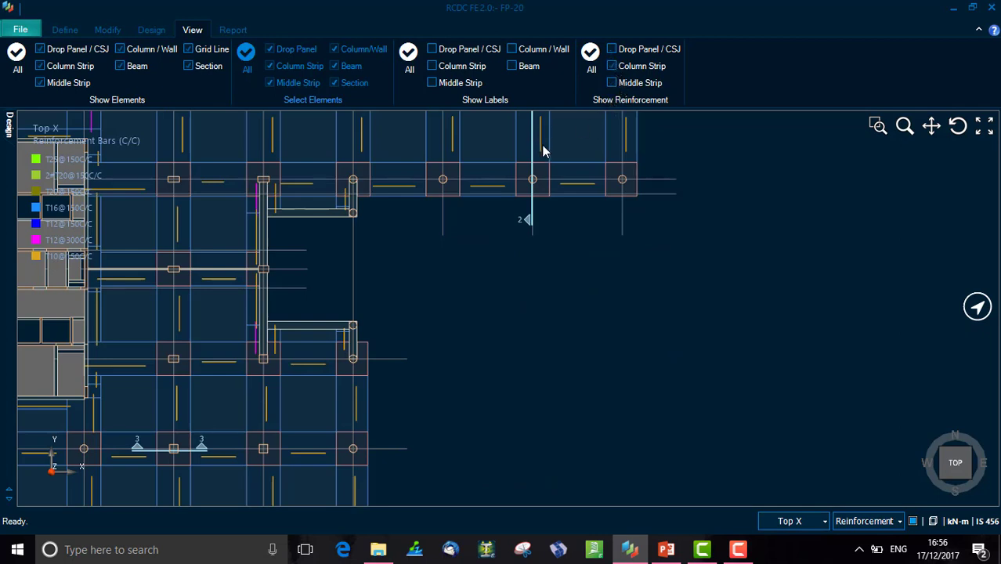
# - Show only the drop panel reinforcement in the plan
pyautogui.click(612, 66)
pyautogui.click(612, 49)
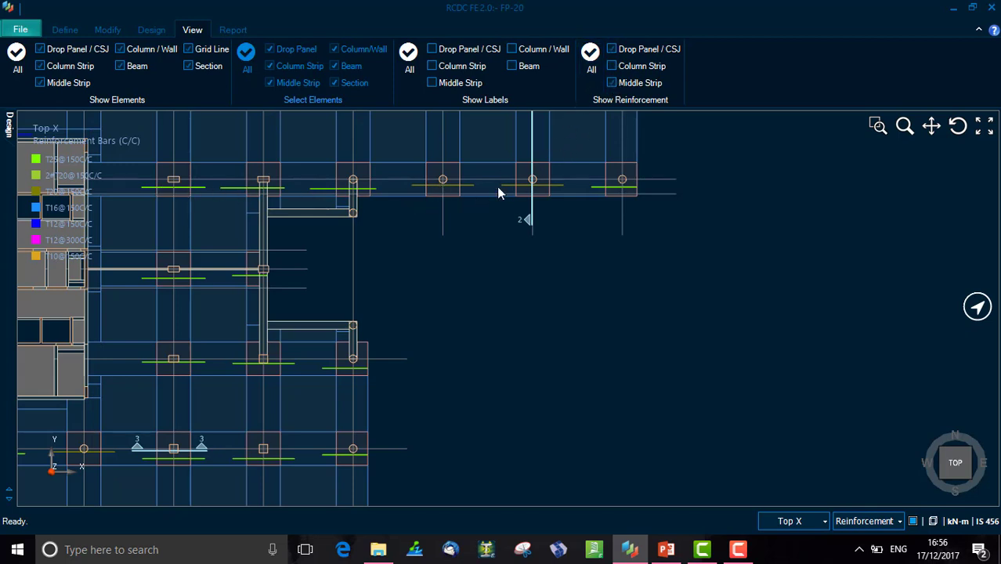
pyautogui.scroll(-3, 289, 280)
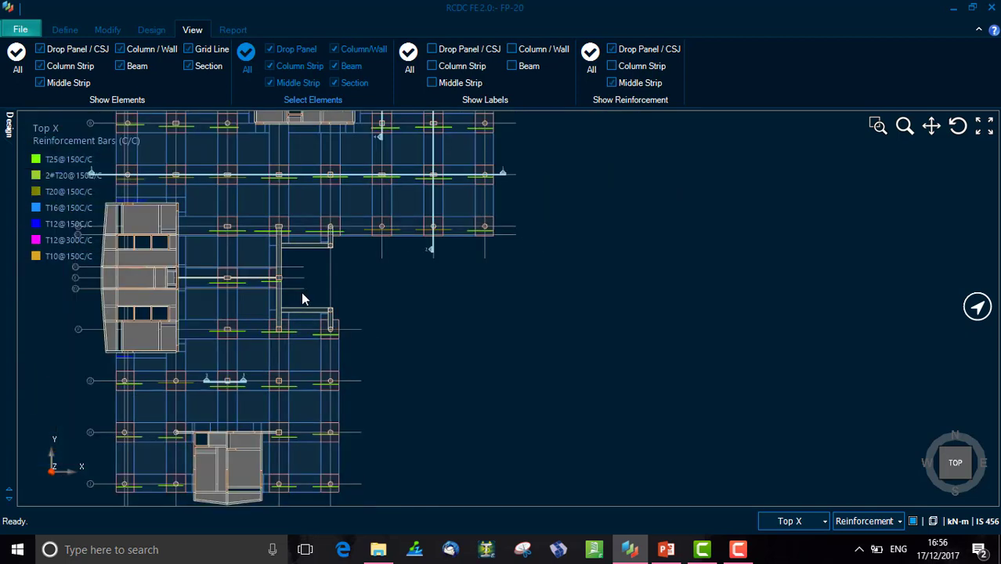
# - Show the column strip, drop panel and middle strip reinforcement together
pyautogui.click(612, 65)
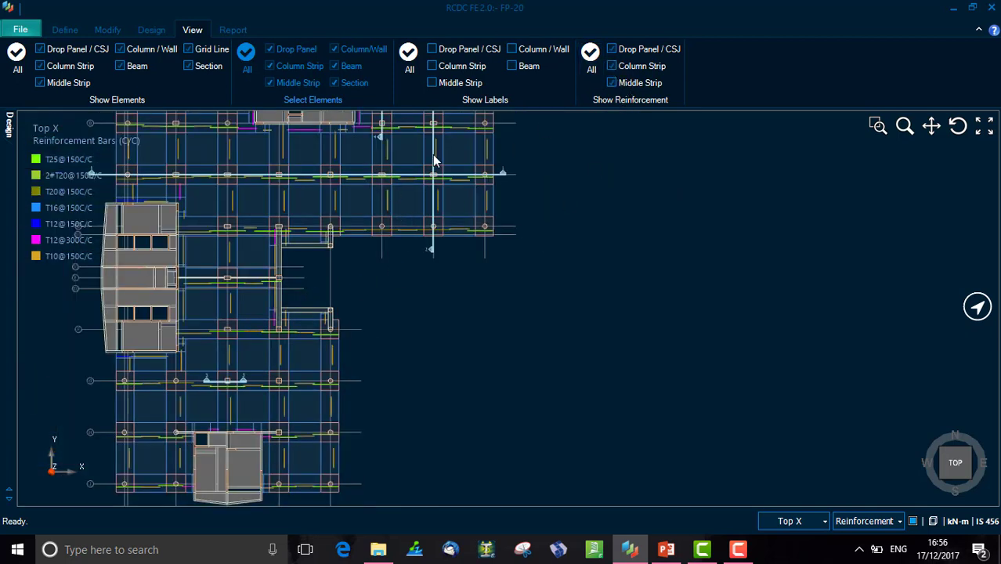
pyautogui.click(612, 49)
pyautogui.click(612, 82)
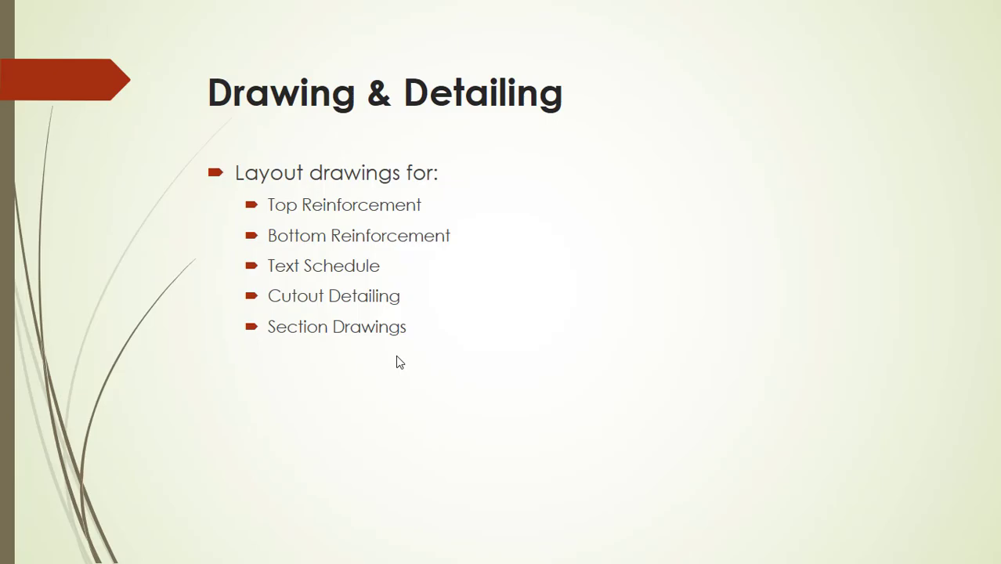
# - Open the Drawing Manager and choose the GA plan with top reinforcement and section drawing details
pyautogui.hotkey('alt', 'Tab')
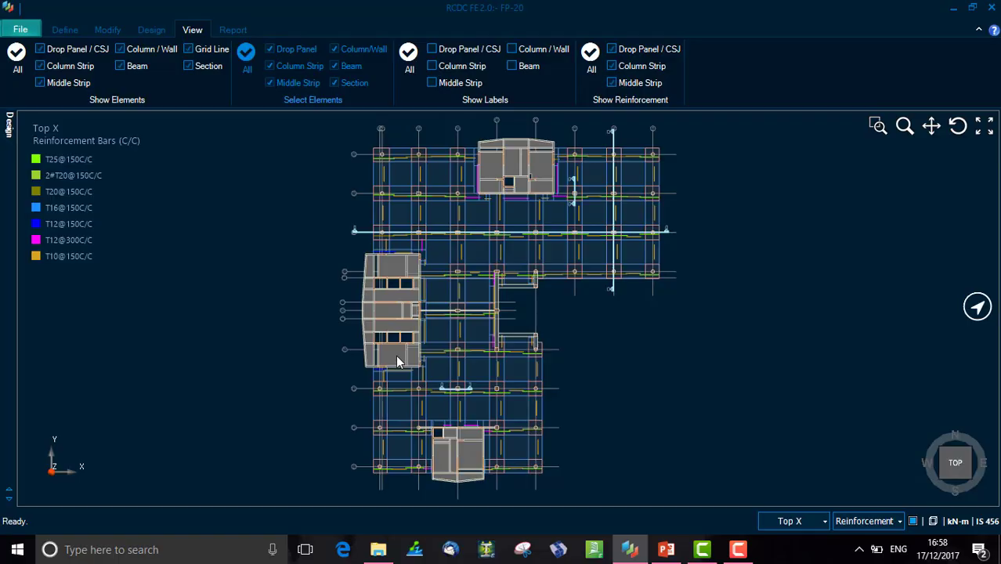
pyautogui.click(233, 30)
pyautogui.click(268, 63)
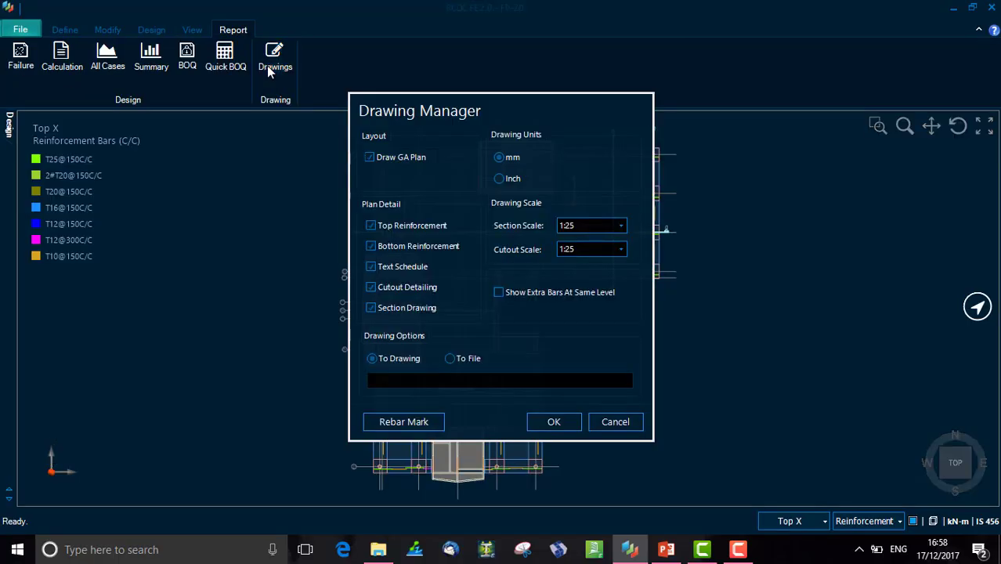
pyautogui.click(401, 158)
pyautogui.click(386, 227)
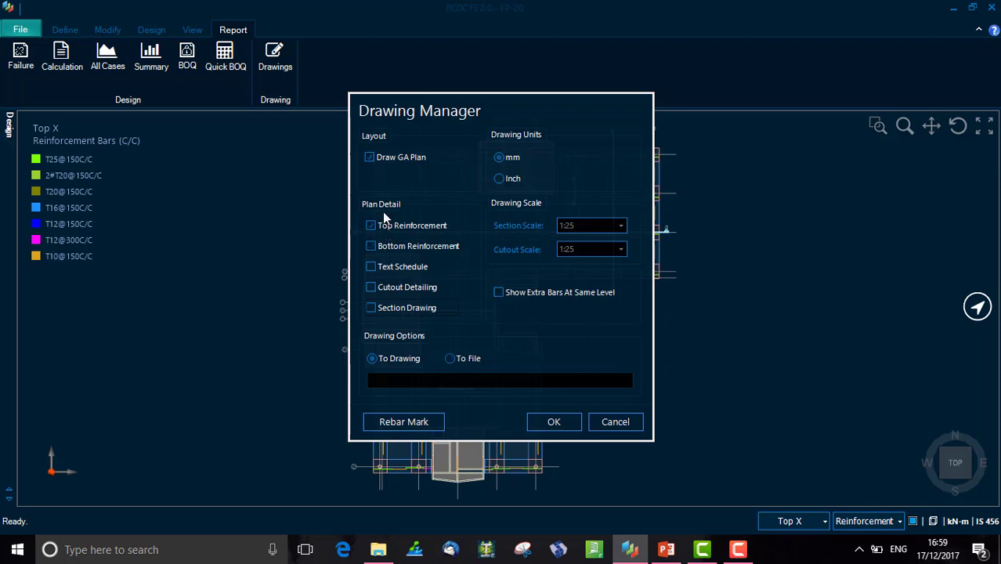
pyautogui.click(436, 232)
pyautogui.click(370, 308)
pyautogui.click(371, 308)
pyautogui.click(400, 313)
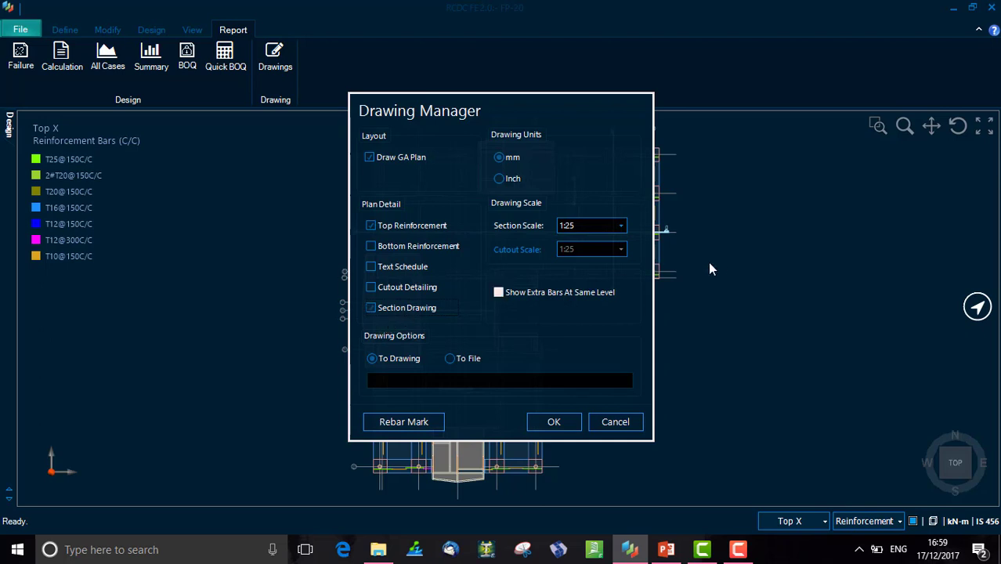
# - Check the 1:25 section and cutout scale options, toggle cutout detailing, and generate the layout drawings
pyautogui.click(613, 227)
pyautogui.click(615, 226)
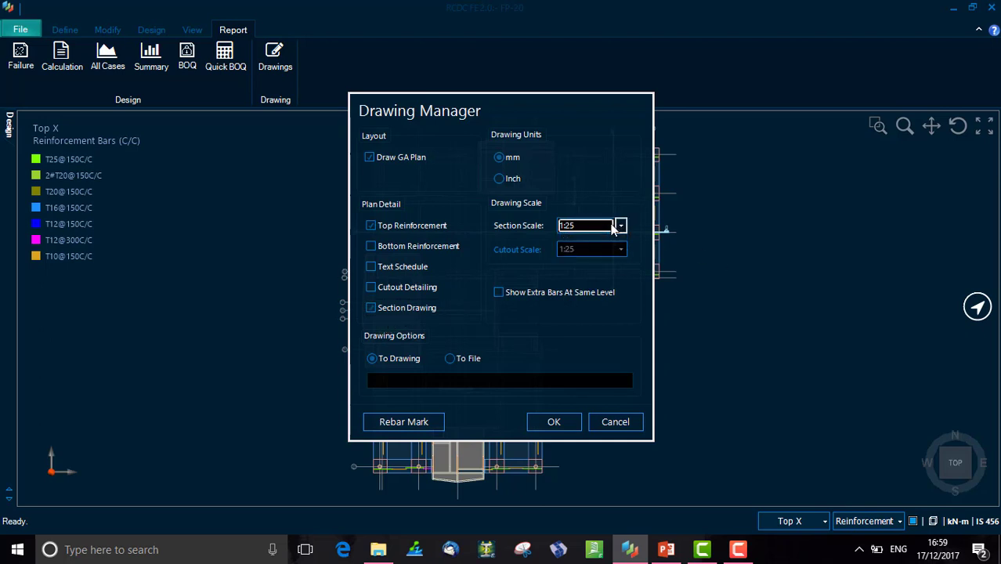
pyautogui.click(374, 286)
pyautogui.click(580, 251)
pyautogui.click(580, 250)
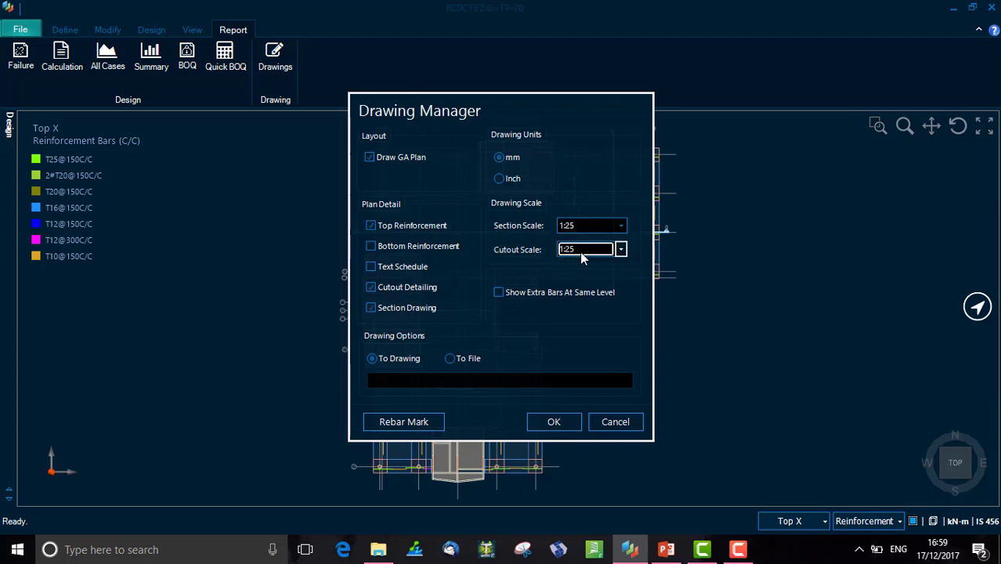
pyautogui.click(371, 287)
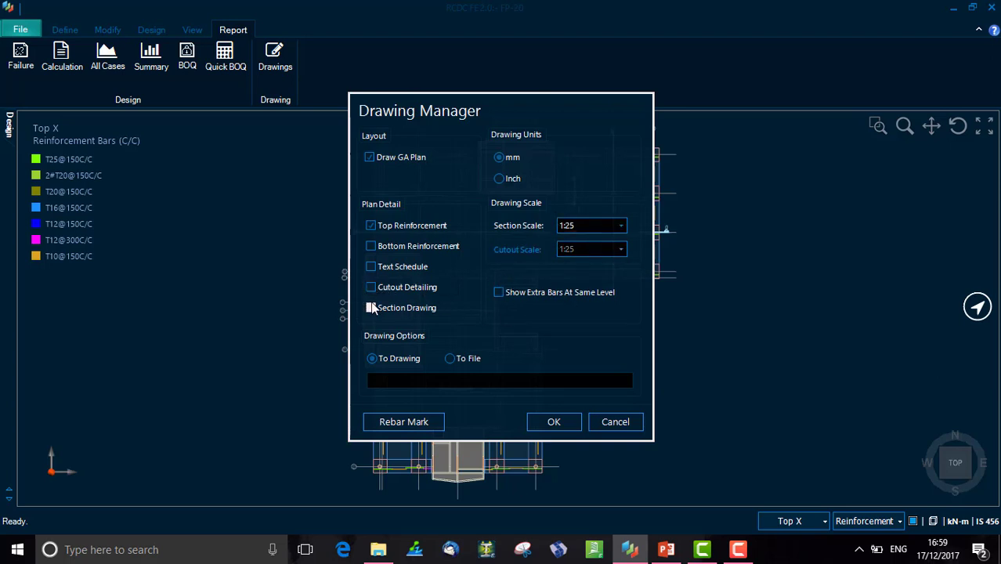
pyautogui.click(371, 308)
pyautogui.click(427, 229)
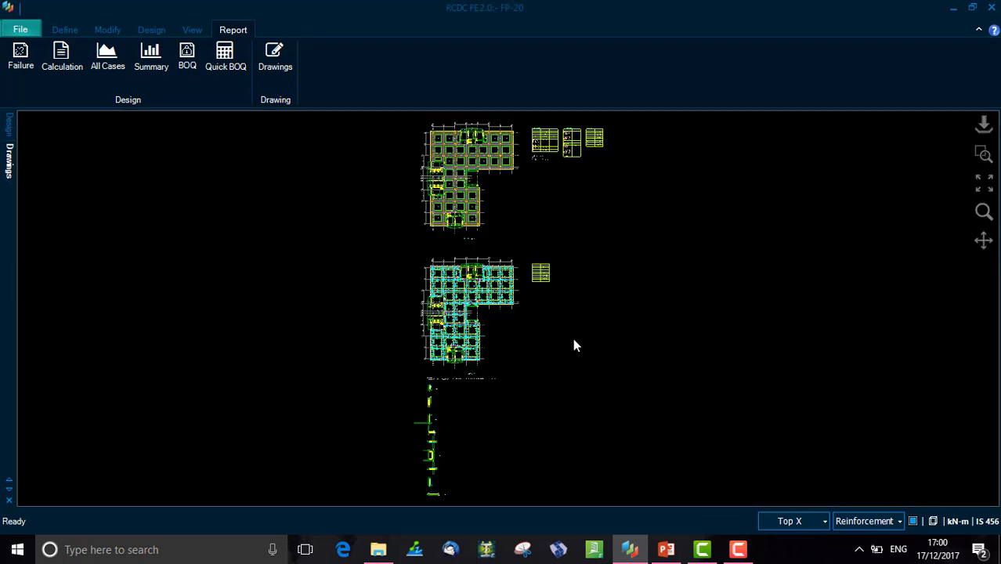
# - Zoom into the generated flat slab plan drawing to inspect its title and strip labels
pyautogui.scroll(4, 458, 231)
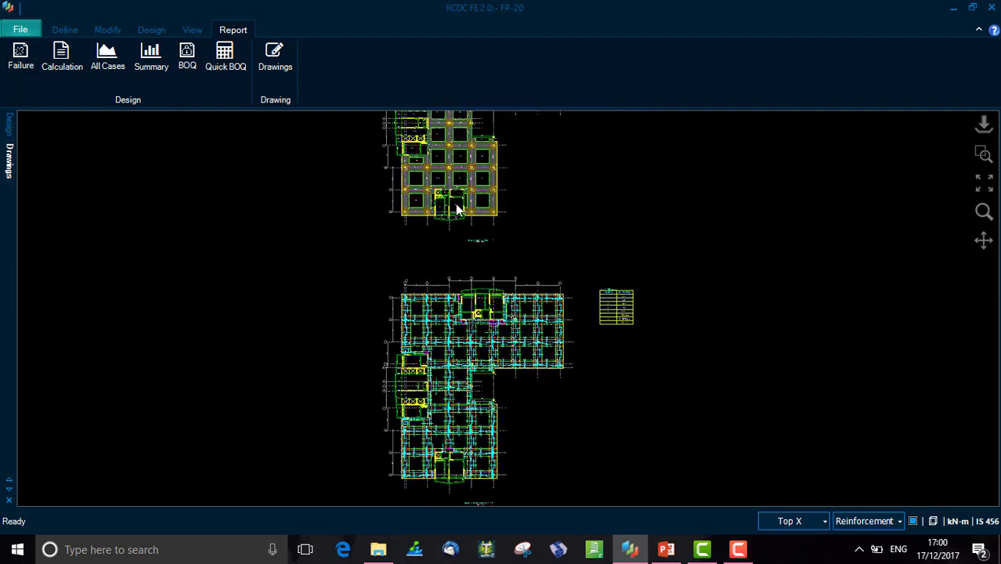
pyautogui.scroll(5, 459, 210)
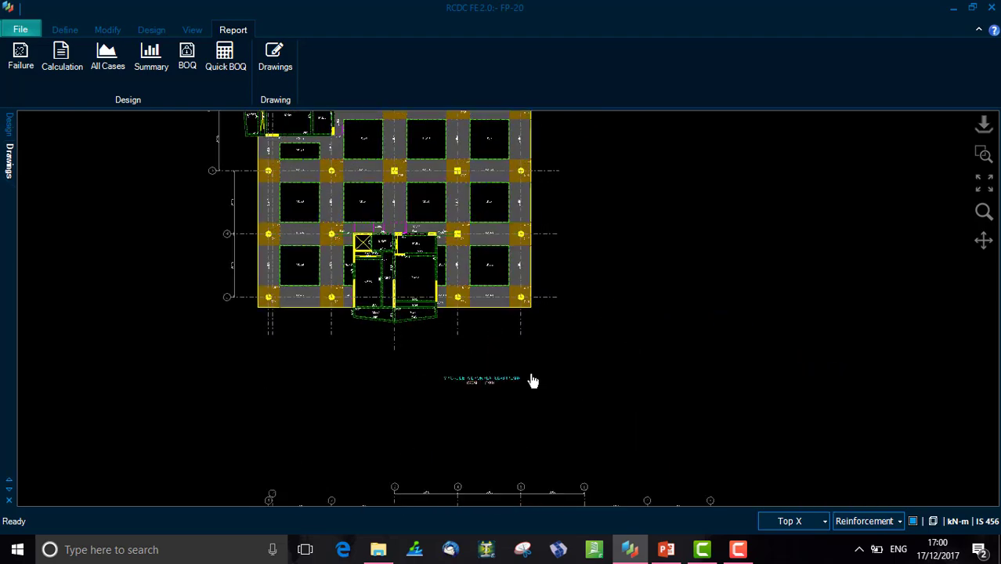
pyautogui.scroll(5, 532, 380)
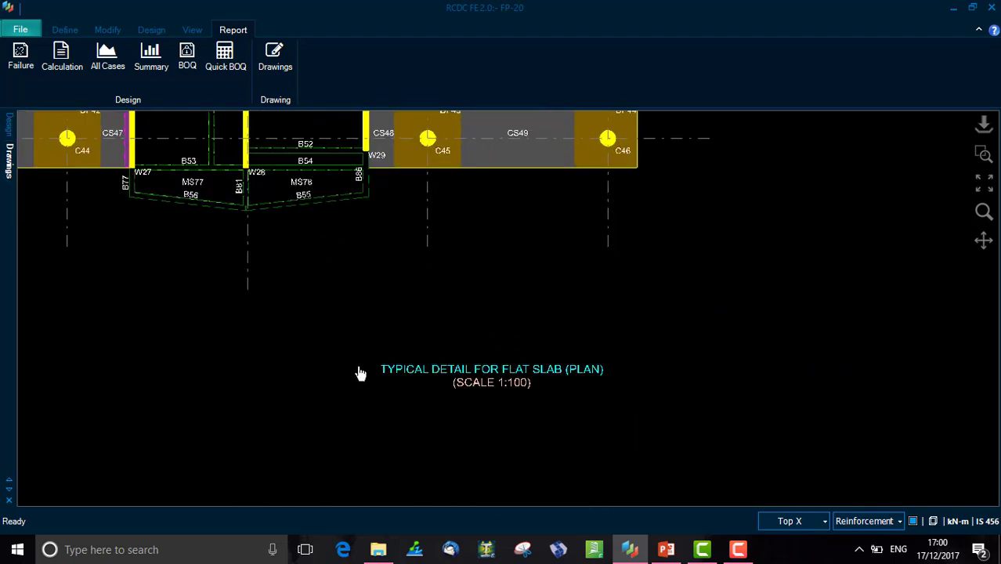
pyautogui.moveTo(407, 133); pyautogui.dragTo(438, 268, button='middle')
pyautogui.scroll(-2, 438, 272)
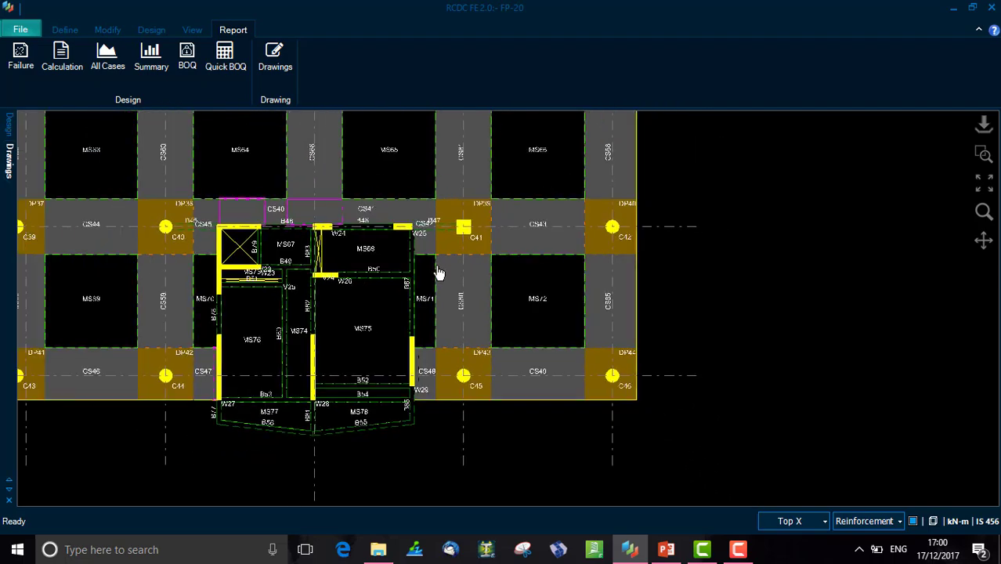
pyautogui.scroll(-2, 439, 272)
# - Pan across the drawing to inspect the column, drop panel and strip labels around the cores
pyautogui.moveTo(403, 117); pyautogui.dragTo(445, 275, button='middle')
pyautogui.scroll(4, 445, 275)
pyautogui.moveTo(485, 238)
pyautogui.mouseDown(button='middle')
pyautogui.moveTo(571, 390)
pyautogui.moveTo(656, 430)
pyautogui.mouseUp(button='middle')
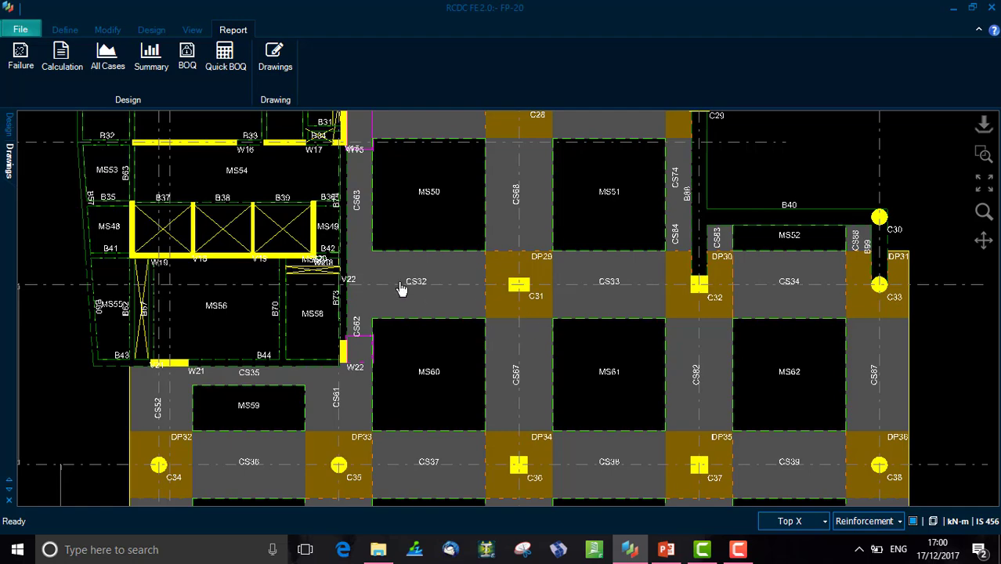
pyautogui.moveTo(626, 211); pyautogui.dragTo(625, 395)
pyautogui.scroll(-6, 625, 395)
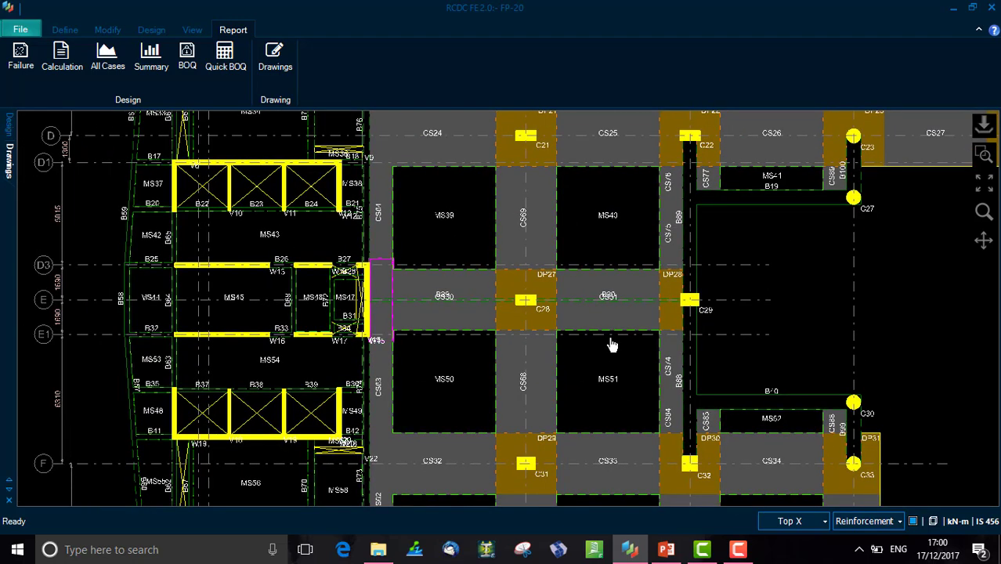
pyautogui.moveTo(642, 269); pyautogui.dragTo(600, 396)
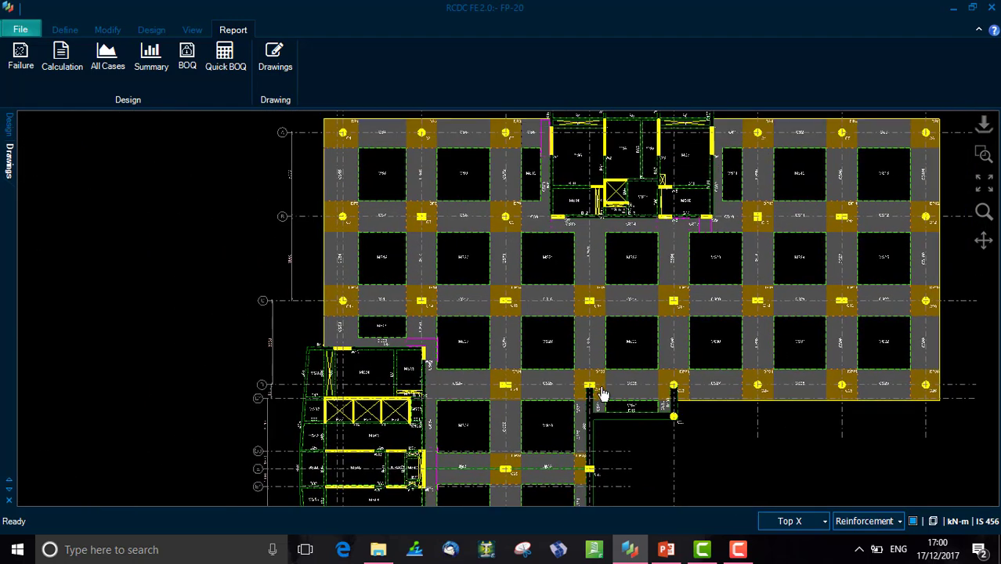
pyautogui.scroll(4, 347, 297)
pyautogui.moveTo(387, 193); pyautogui.dragTo(349, 279)
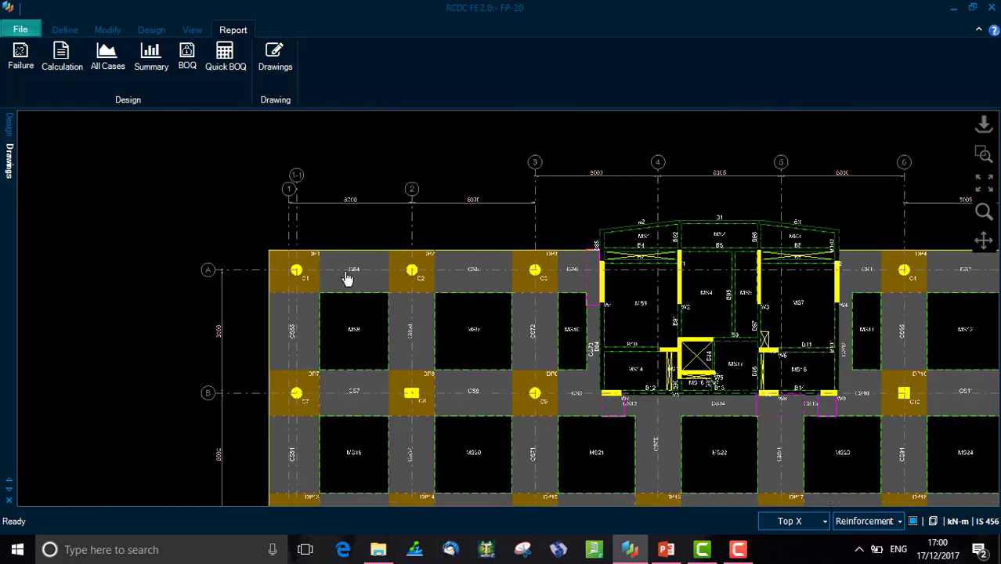
# - Pan and zoom across the drawing sheet to view the flat slab top reinforcement plan
pyautogui.moveTo(796, 371); pyautogui.dragTo(501, 209)
pyautogui.scroll(-4, 526, 232)
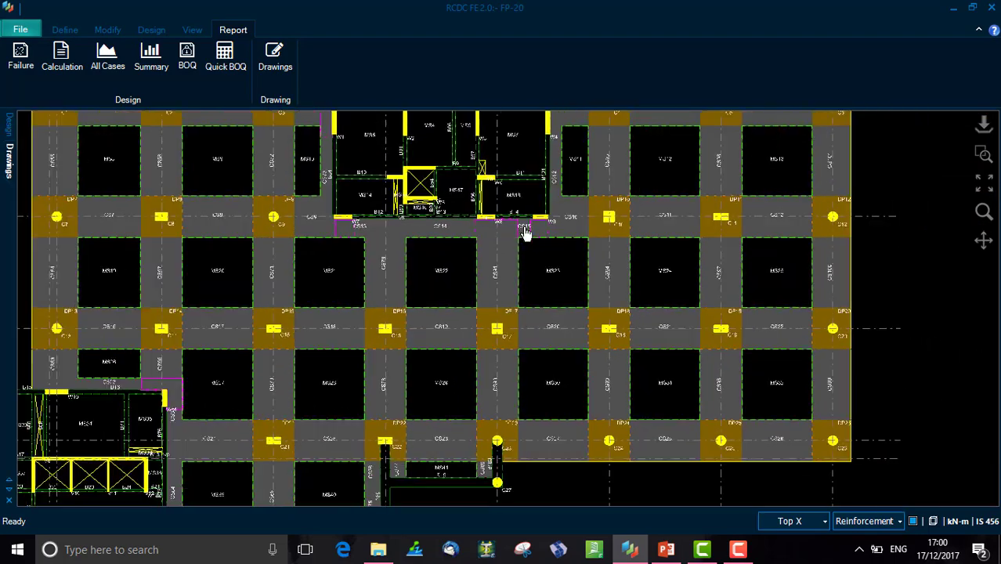
pyautogui.scroll(-5, 529, 236)
pyautogui.moveTo(540, 445); pyautogui.dragTo(479, 231)
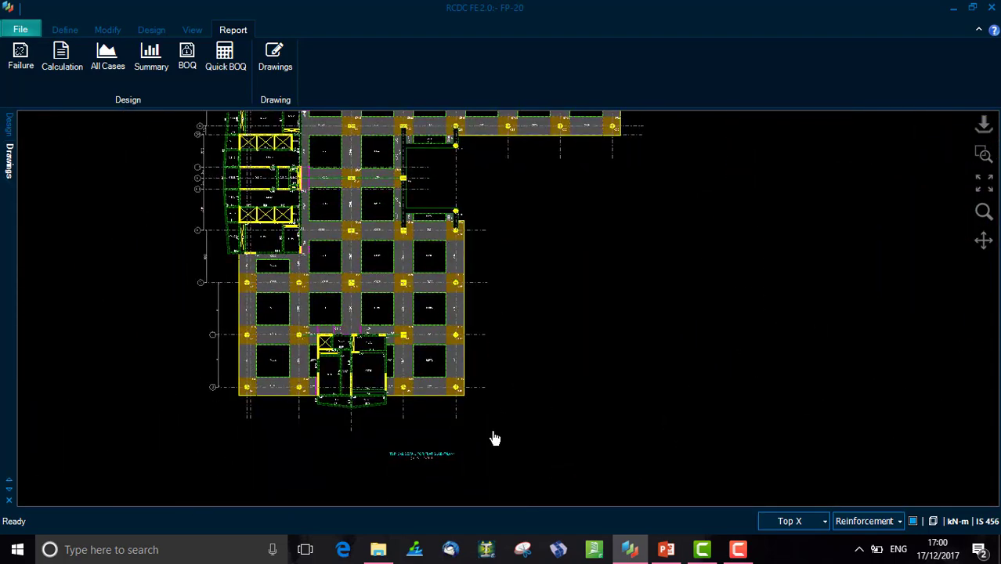
pyautogui.moveTo(494, 438); pyautogui.dragTo(534, 170)
pyautogui.scroll(4, 387, 307)
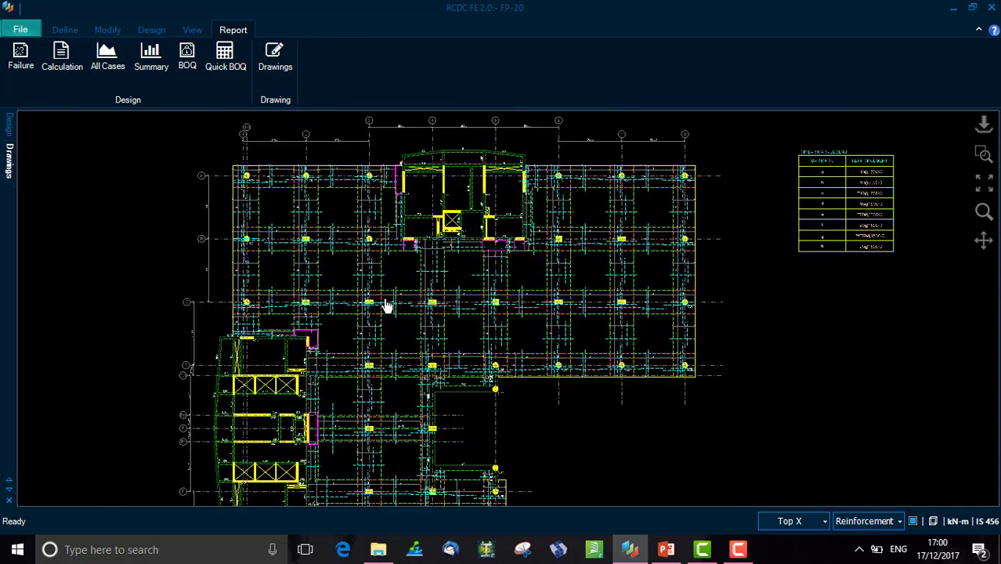
pyautogui.scroll(4, 370, 311)
pyautogui.moveTo(500, 395); pyautogui.dragTo(483, 149)
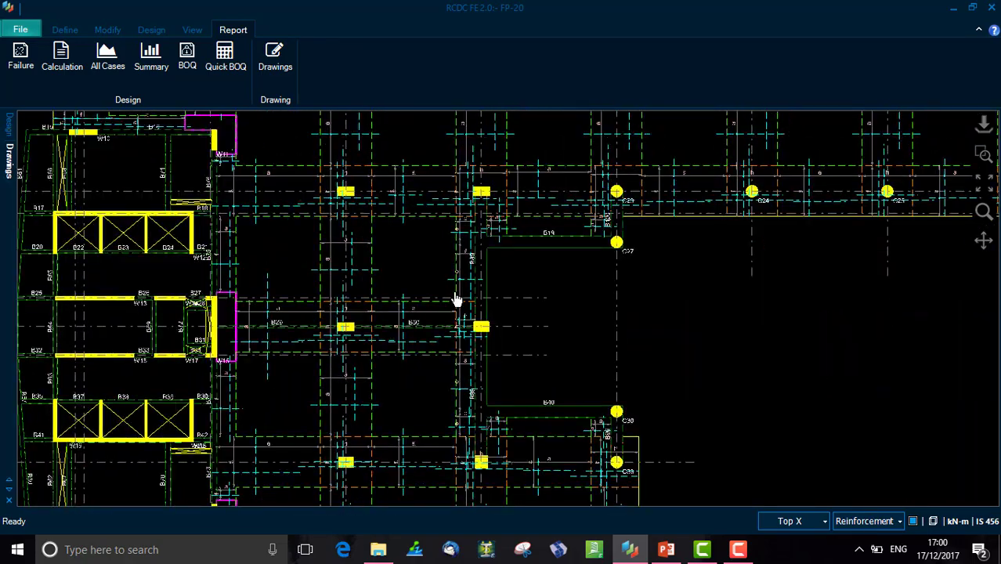
pyautogui.scroll(-3, 472, 322)
pyautogui.scroll(-5, 474, 322)
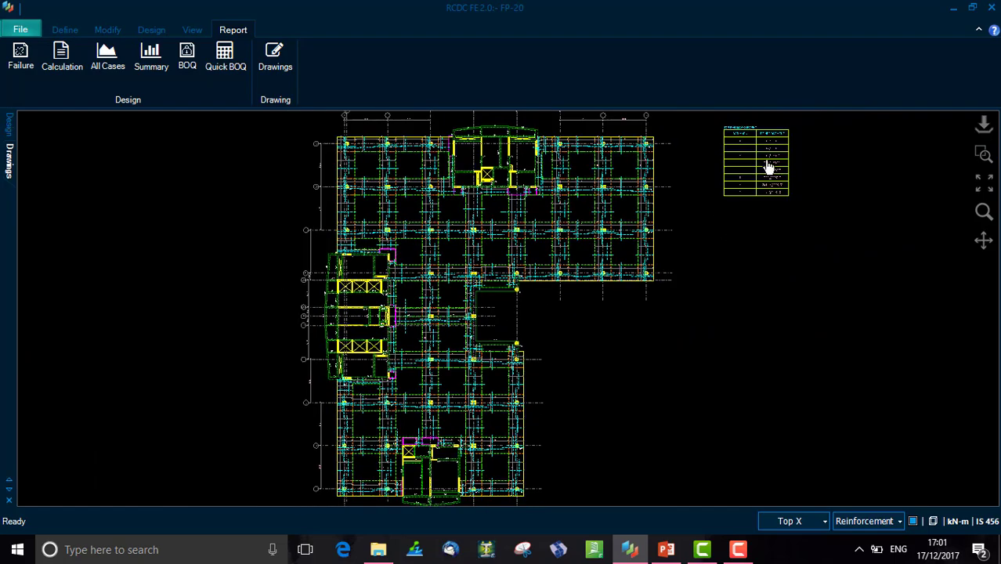
# - Zoom into the top bar mark legend and compare its bar marks with the reinforcement labels around columns
pyautogui.moveTo(767, 163); pyautogui.dragTo(651, 279)
pyautogui.scroll(6, 651, 278)
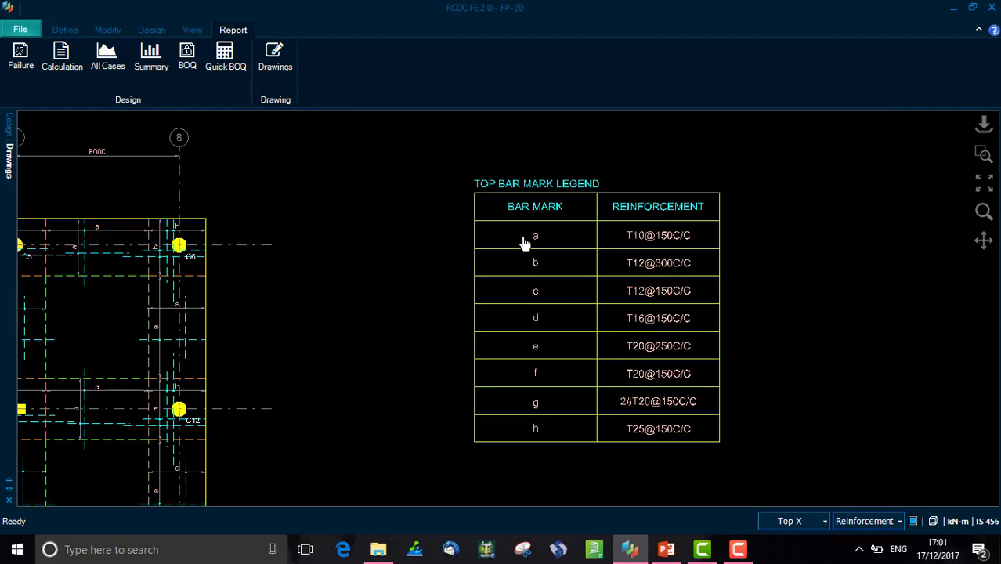
pyautogui.scroll(5, 208, 235)
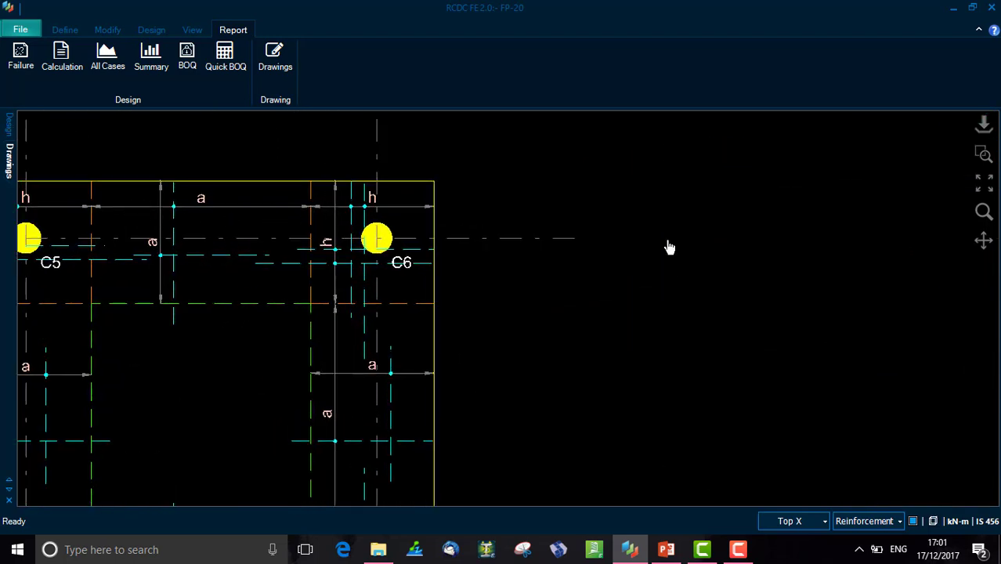
pyautogui.moveTo(762, 235); pyautogui.dragTo(222, 295, button='middle')
pyautogui.scroll(-2, 566, 310)
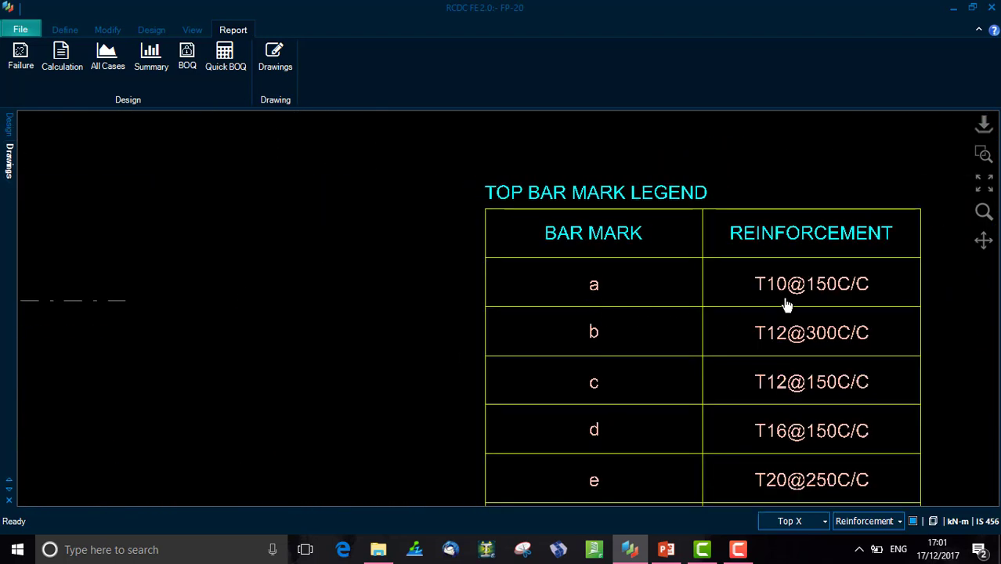
pyautogui.moveTo(349, 315); pyautogui.dragTo(714, 186, button='middle')
pyautogui.scroll(-3, 371, 265)
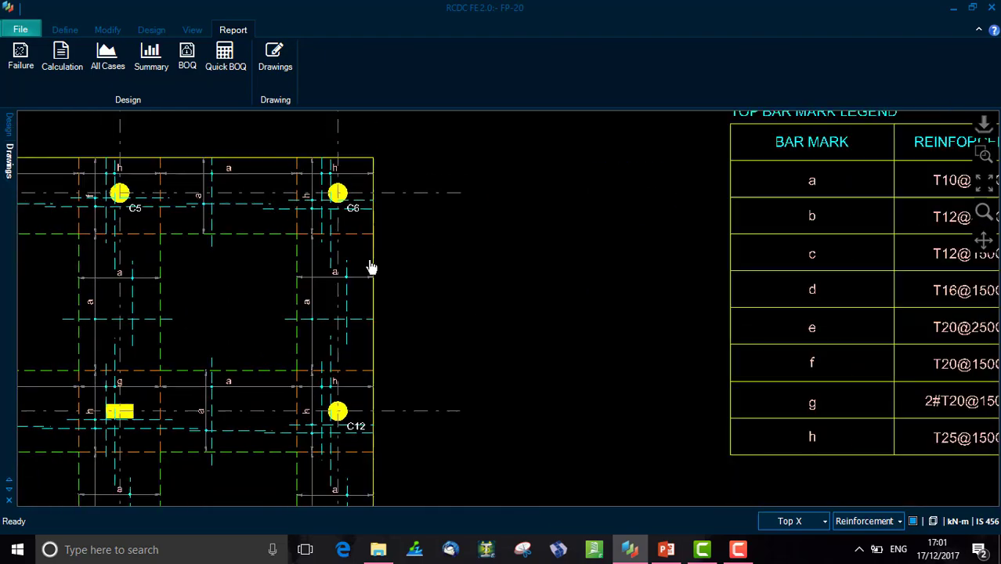
pyautogui.scroll(-4, 371, 266)
pyautogui.scroll(-1, 271, 389)
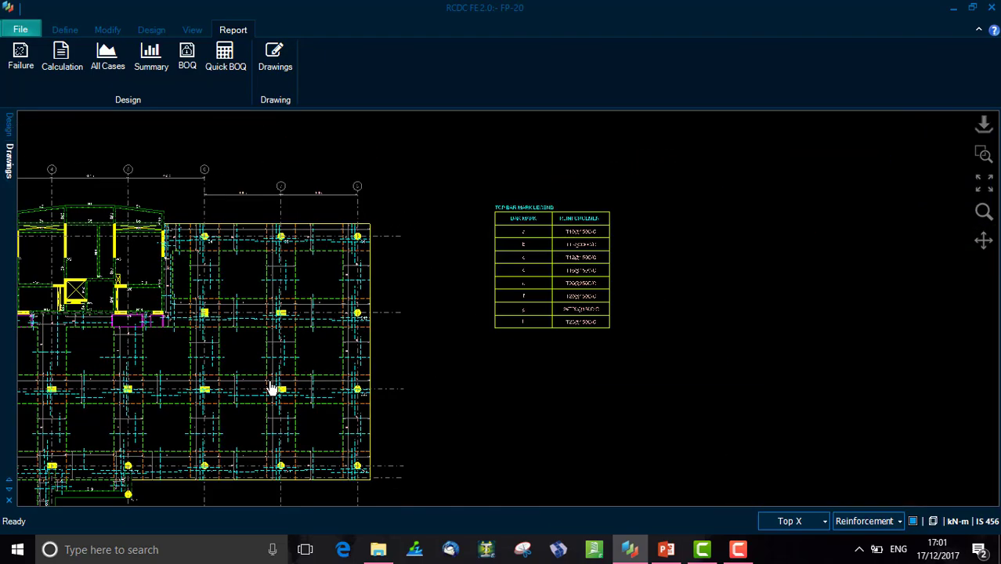
# - Pan down to examine the plan title and the failed elements note listing middle strips
pyautogui.moveTo(270, 389)
pyautogui.mouseDown(button='middle')
pyautogui.moveTo(509, 302)
pyautogui.moveTo(588, 253)
pyautogui.moveTo(600, 217)
pyautogui.mouseUp(button='middle')
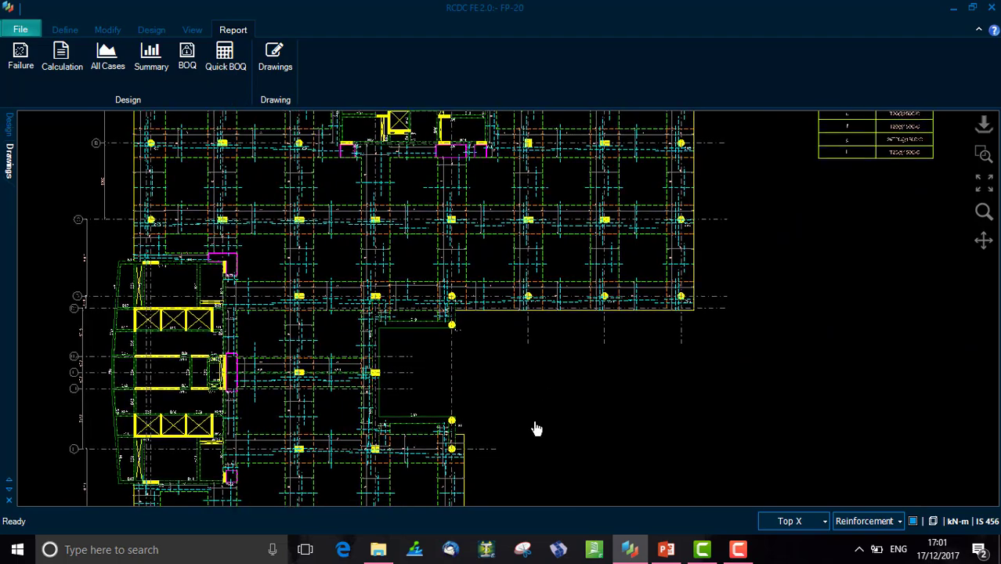
pyautogui.moveTo(537, 429); pyautogui.dragTo(496, 264, button='middle')
pyautogui.moveTo(509, 393); pyautogui.dragTo(513, 227, button='middle')
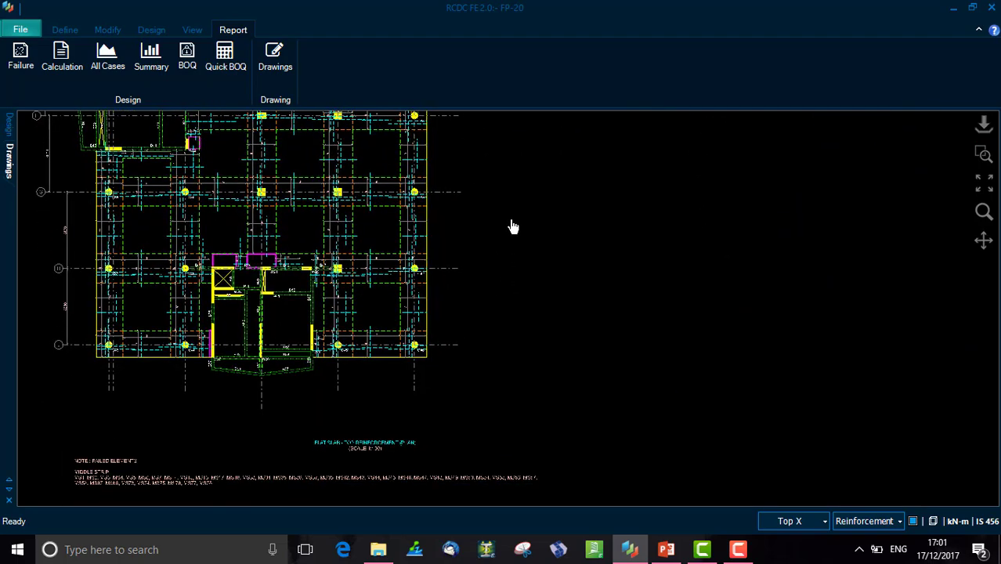
pyautogui.scroll(6, 409, 466)
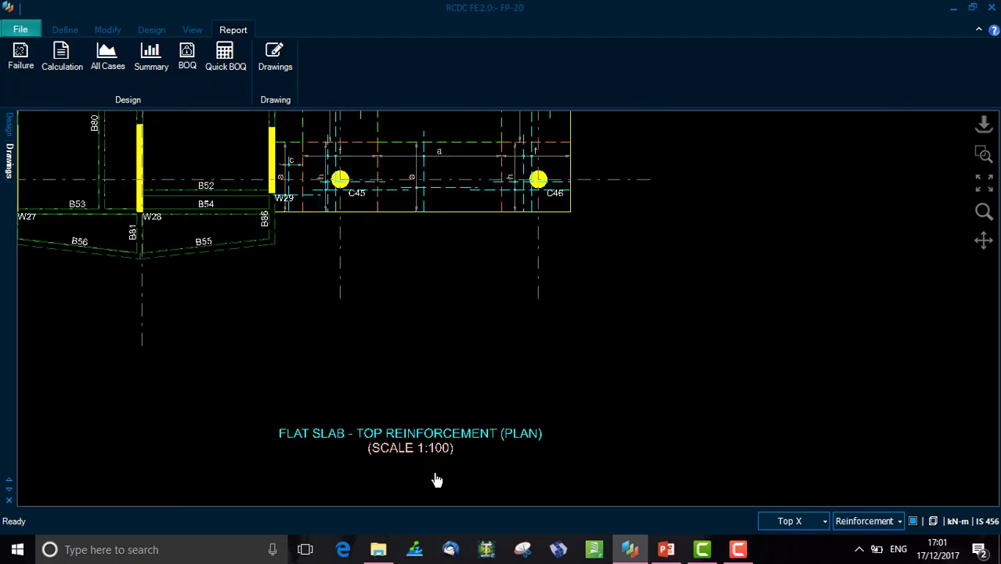
pyautogui.moveTo(436, 480)
pyautogui.mouseDown(button='middle')
pyautogui.moveTo(528, 336)
pyautogui.moveTo(621, 228)
pyautogui.mouseUp(button='middle')
pyautogui.moveTo(308, 340); pyautogui.dragTo(746, 432, button='middle')
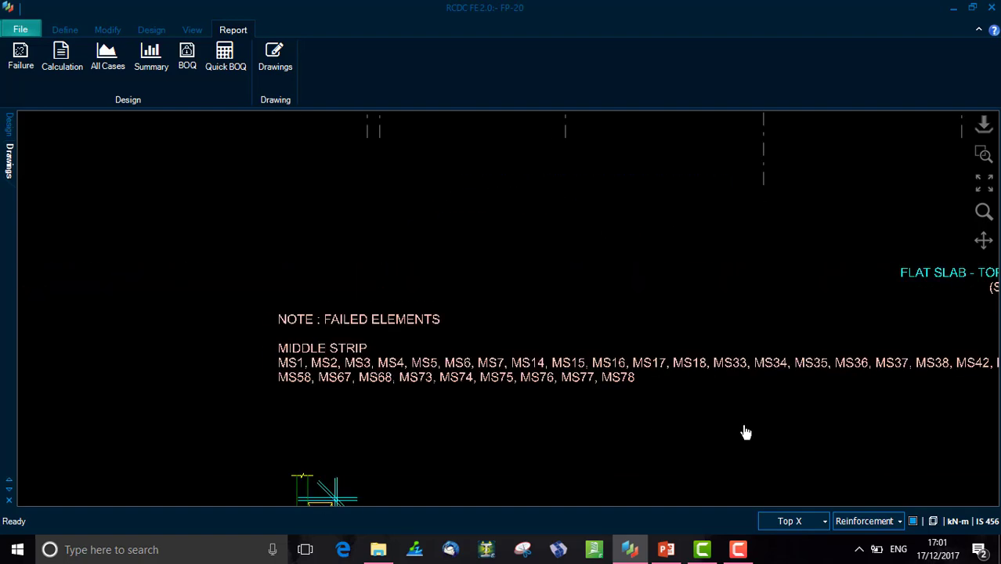
pyautogui.moveTo(301, 331); pyautogui.dragTo(297, 364, button='middle')
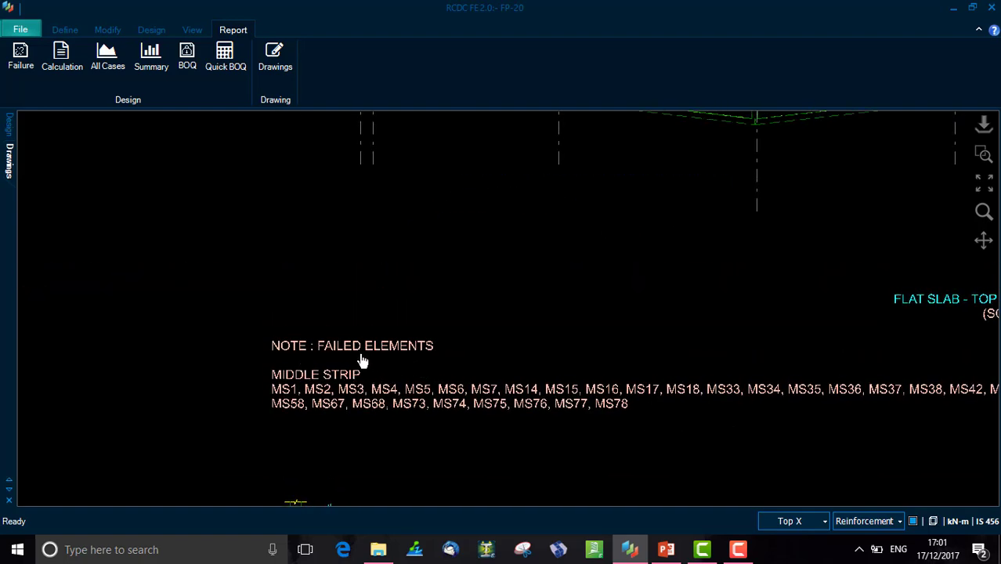
pyautogui.moveTo(537, 440); pyautogui.dragTo(392, 453, button='middle')
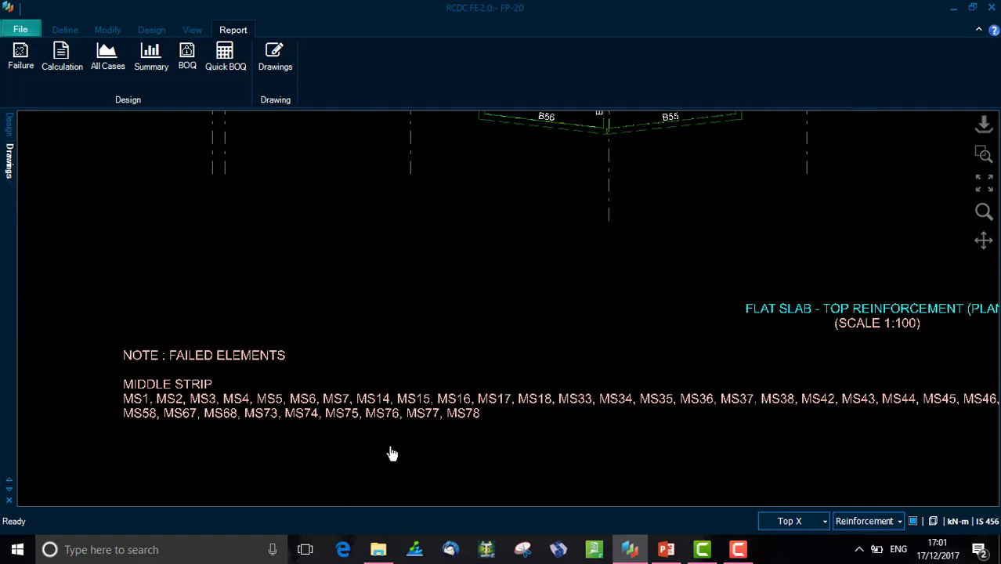
pyautogui.scroll(-5, 392, 453)
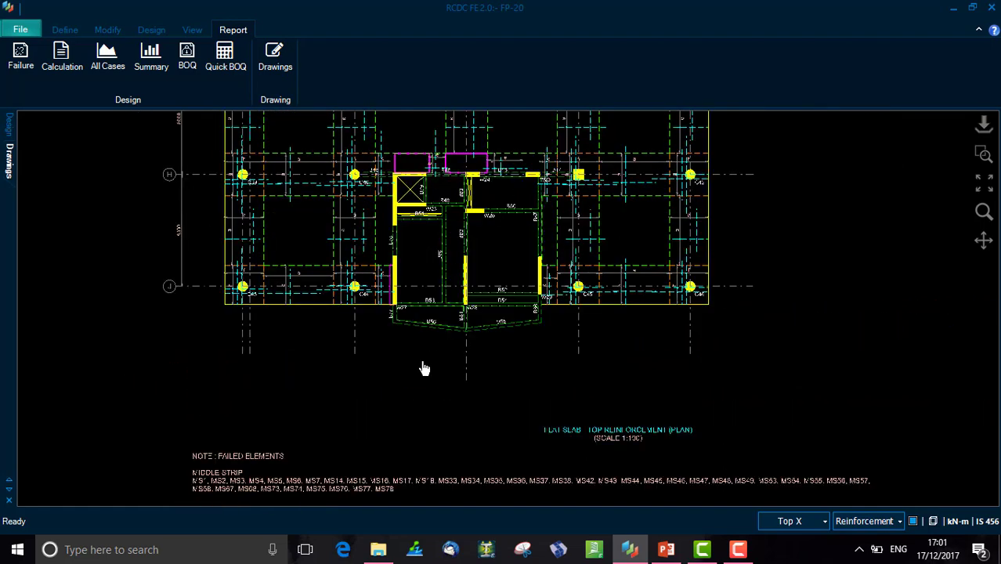
pyautogui.scroll(-2, 424, 368)
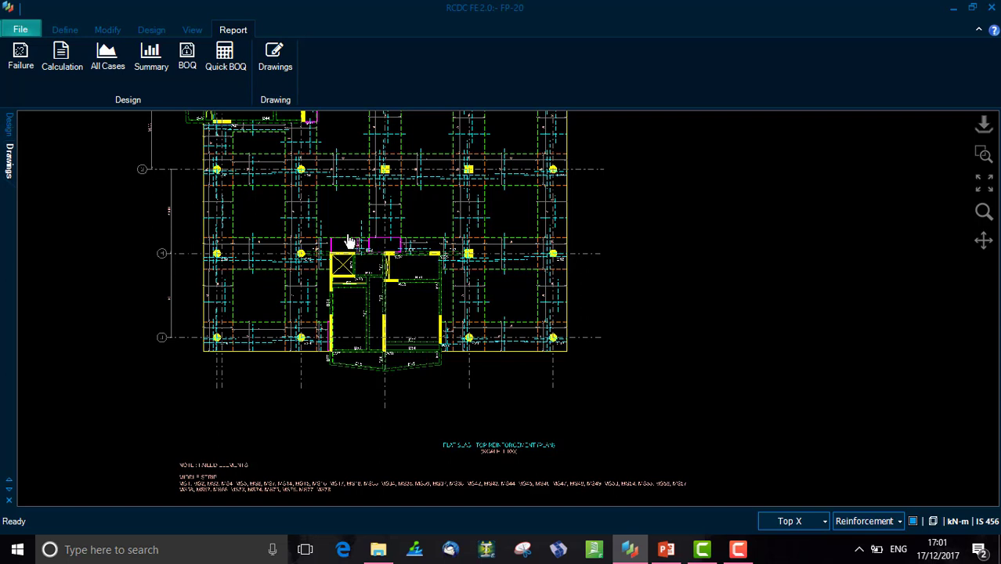
# - Regenerate the drawings with the GA plan and section drawing enabled at a 1:50 section scale
pyautogui.click(282, 72)
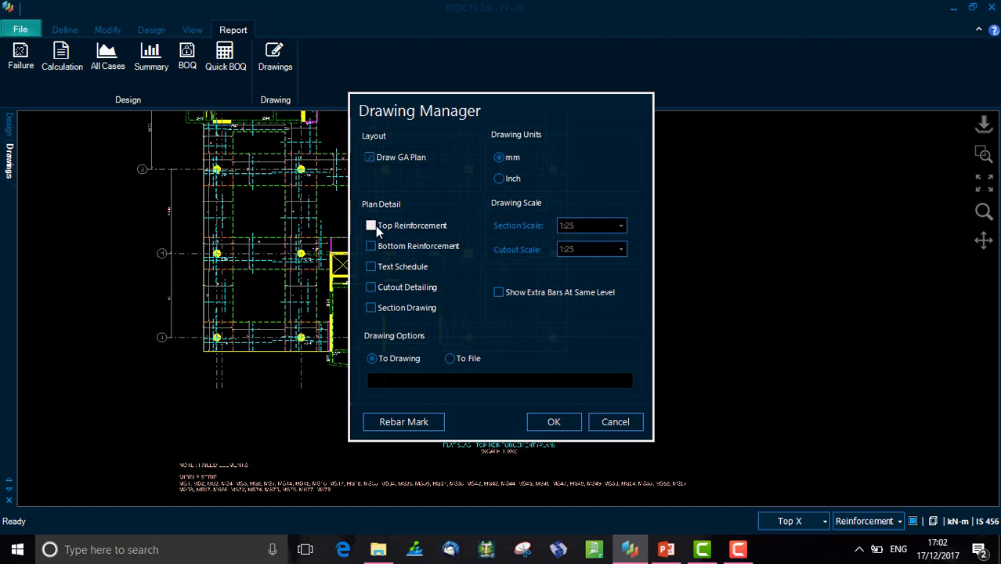
pyautogui.click(372, 308)
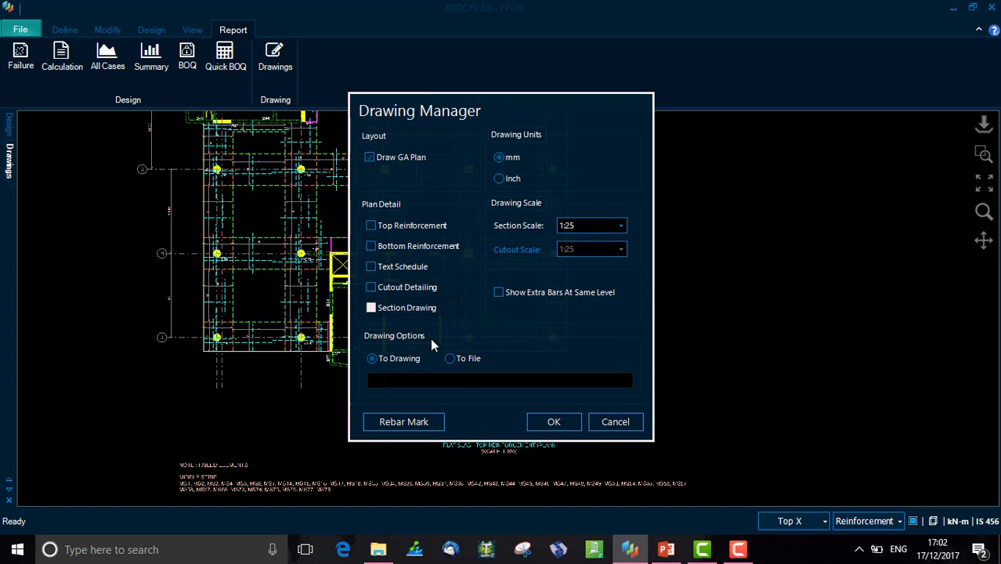
pyautogui.click(621, 226)
pyautogui.click(592, 242)
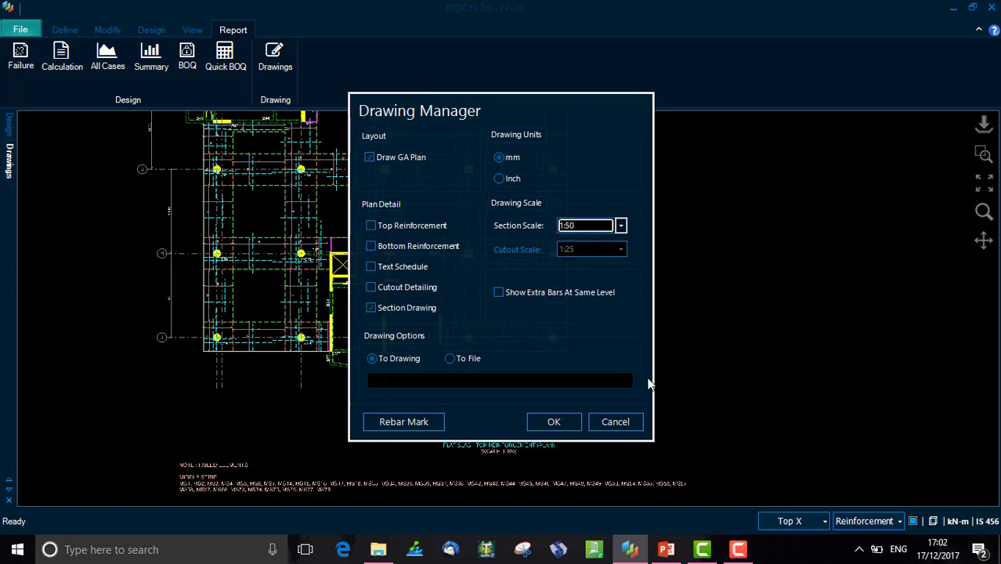
pyautogui.press('Return')
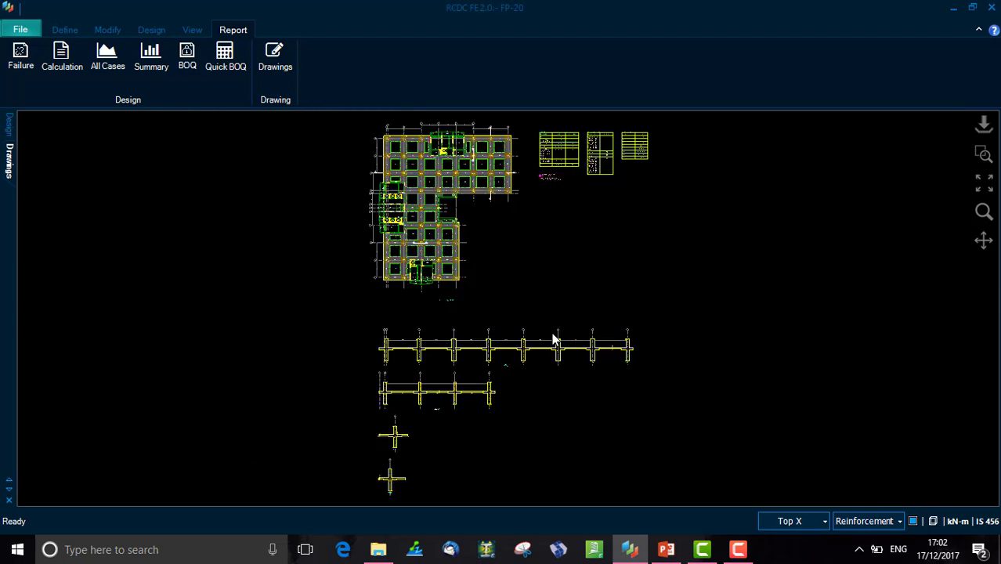
# - Zoom and pan across the regenerated GA plan to inspect the section cut markers and strip layout
pyautogui.moveTo(461, 279); pyautogui.dragTo(464, 321, button='middle')
pyautogui.scroll(3, 465, 327)
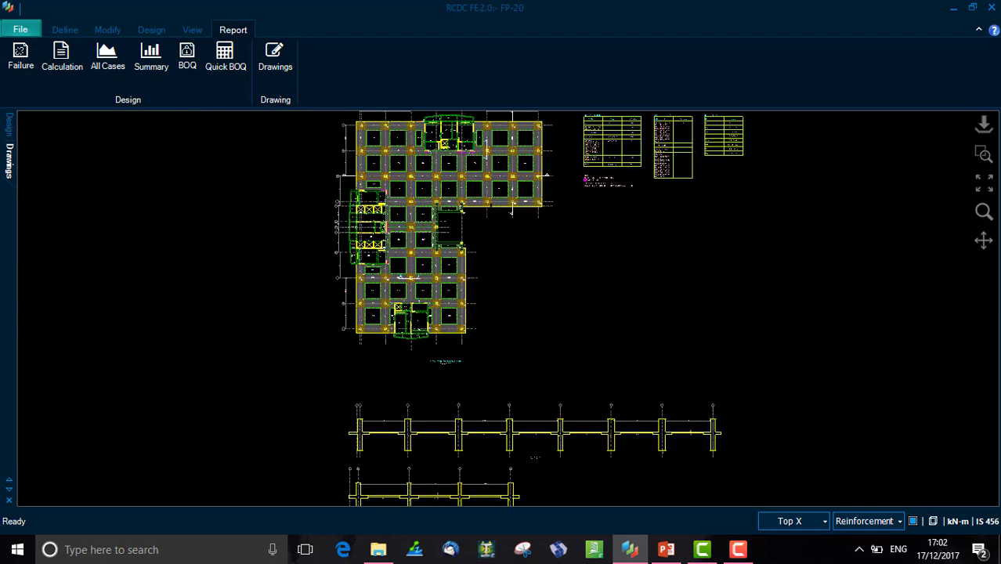
pyautogui.scroll(4, 577, 215)
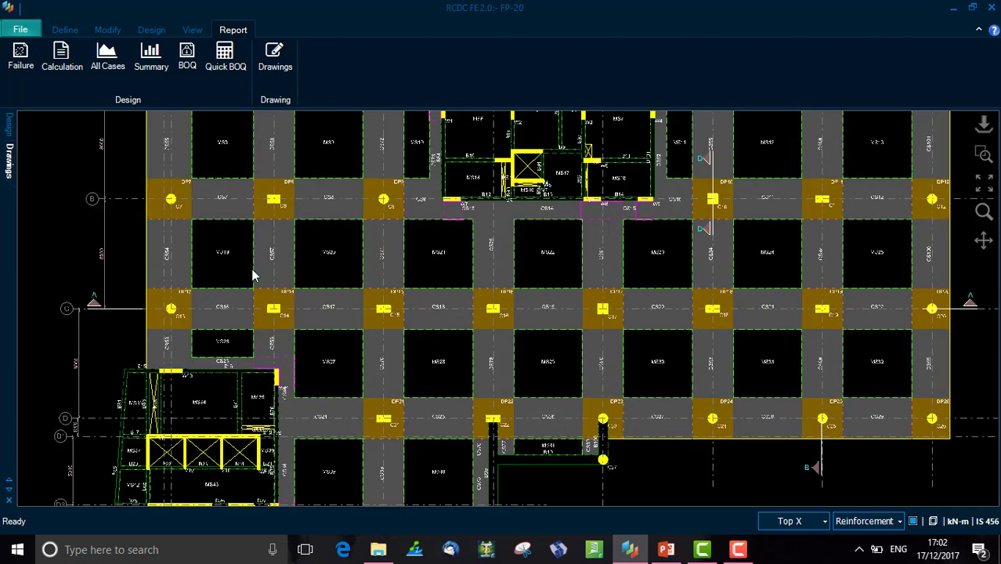
pyautogui.moveTo(255, 276); pyautogui.dragTo(261, 292, button='middle')
pyautogui.moveTo(770, 370); pyautogui.dragTo(599, 364, button='middle')
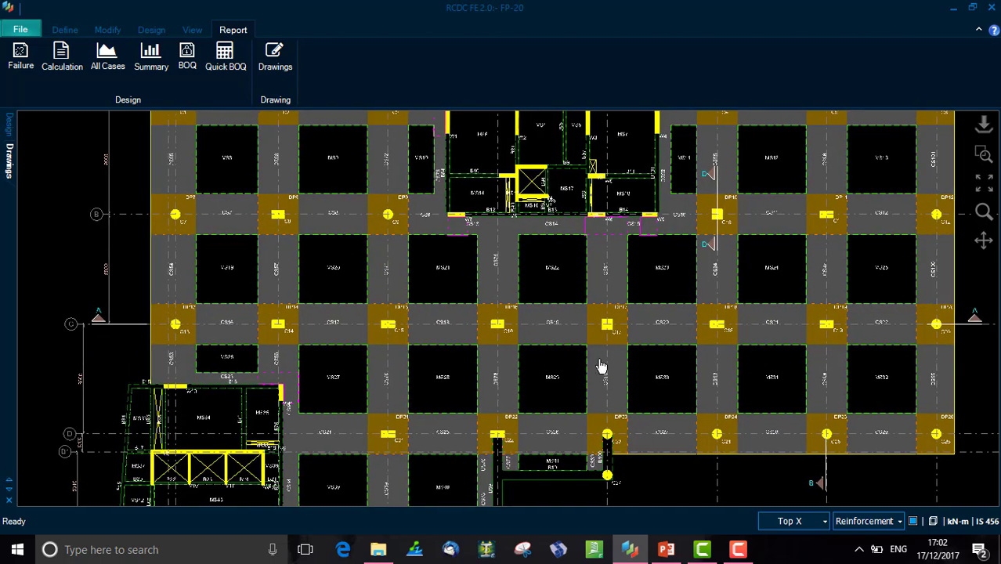
pyautogui.moveTo(225, 313); pyautogui.dragTo(380, 307, button='middle')
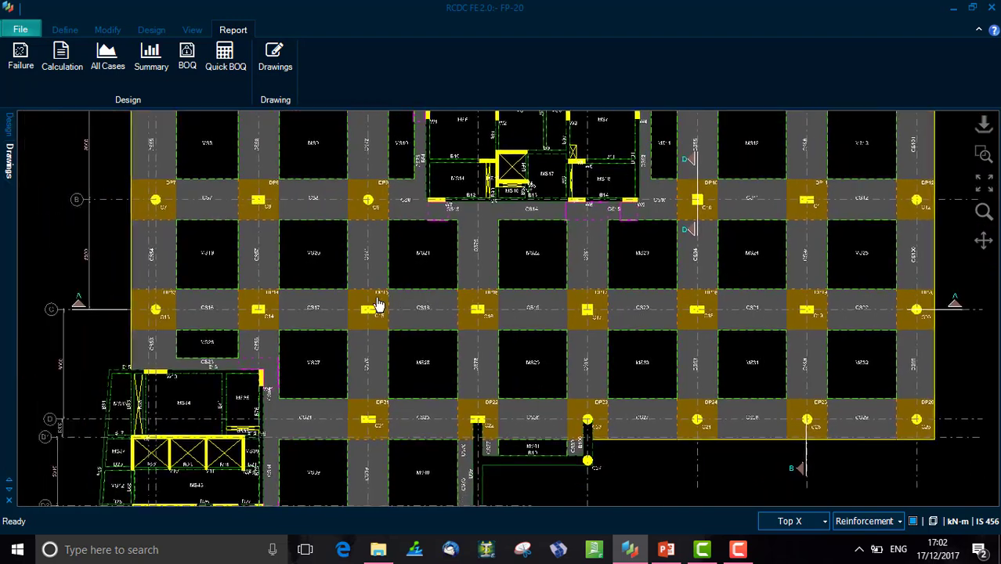
pyautogui.moveTo(611, 473); pyautogui.dragTo(587, 169, button='middle')
pyautogui.scroll(-5, 619, 340)
pyautogui.moveTo(619, 340); pyautogui.dragTo(601, 155, button='middle')
pyautogui.scroll(4, 572, 188)
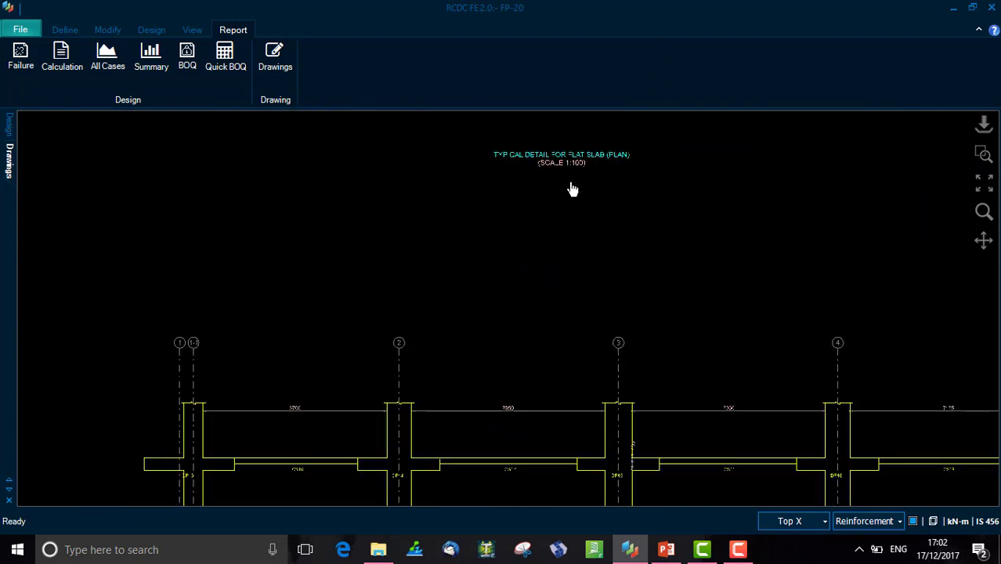
# - Zoom into the Section A-A drawing to inspect drop panels, column strips and span dimensions
pyautogui.moveTo(809, 427); pyautogui.dragTo(734, 427, button='middle')
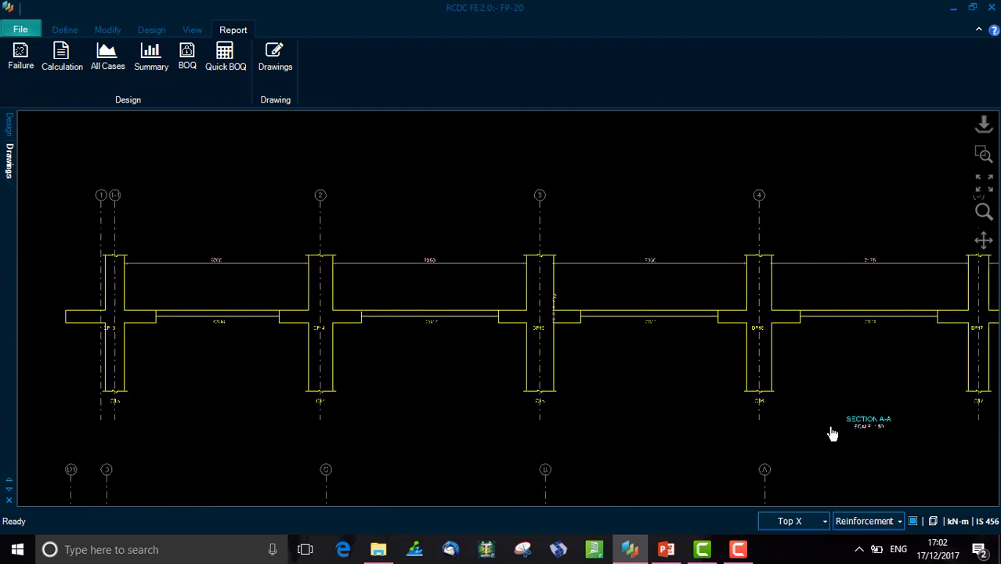
pyautogui.scroll(4, 849, 436)
pyautogui.moveTo(516, 345); pyautogui.dragTo(758, 373, button='middle')
pyautogui.moveTo(282, 345); pyautogui.dragTo(525, 340, button='middle')
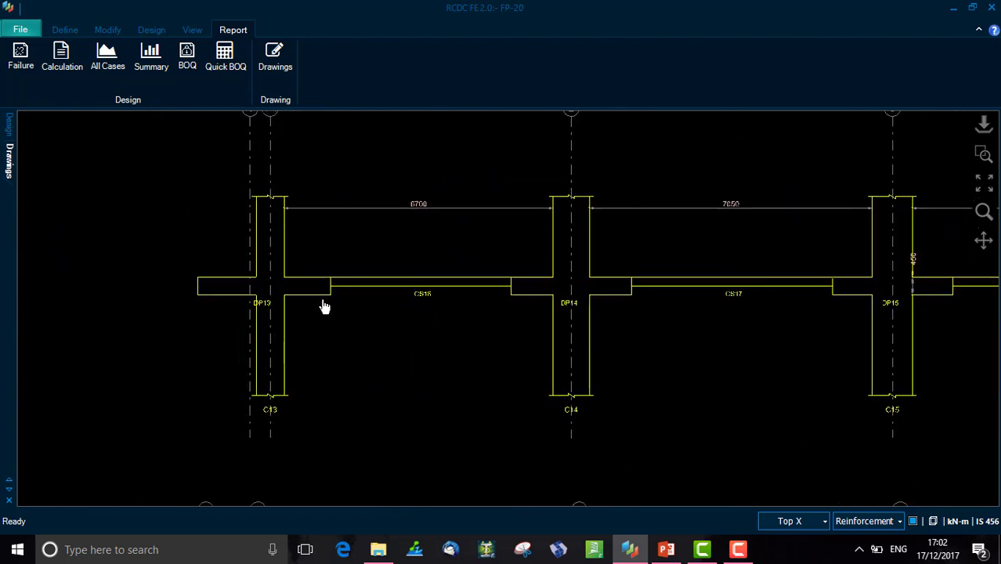
pyautogui.scroll(3, 308, 303)
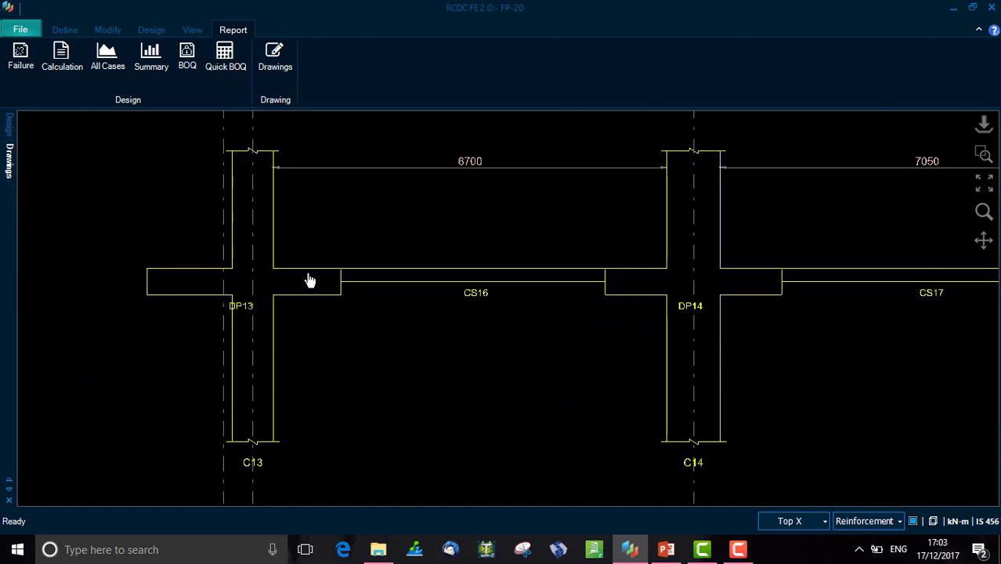
pyautogui.scroll(-4, 513, 333)
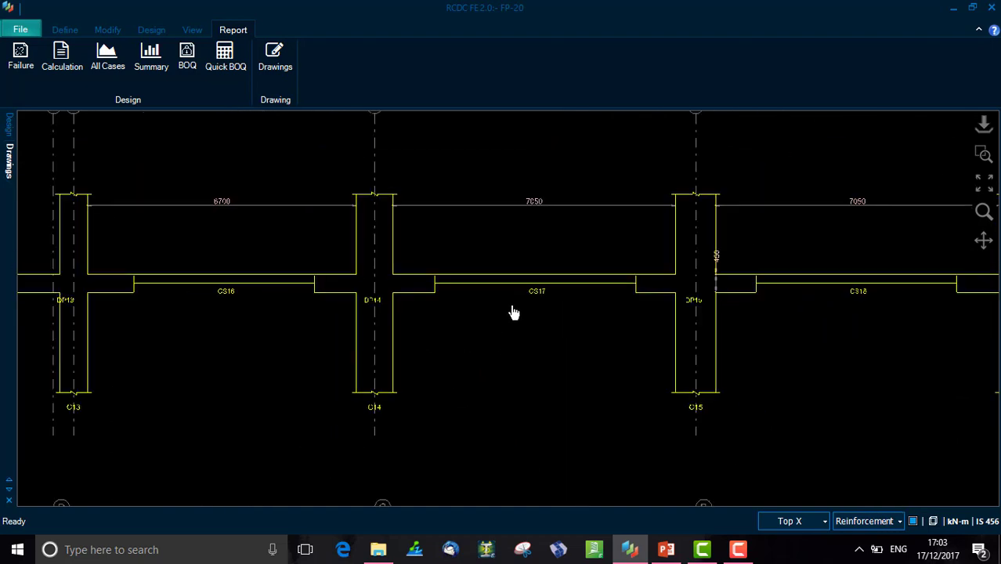
pyautogui.scroll(-2, 510, 300)
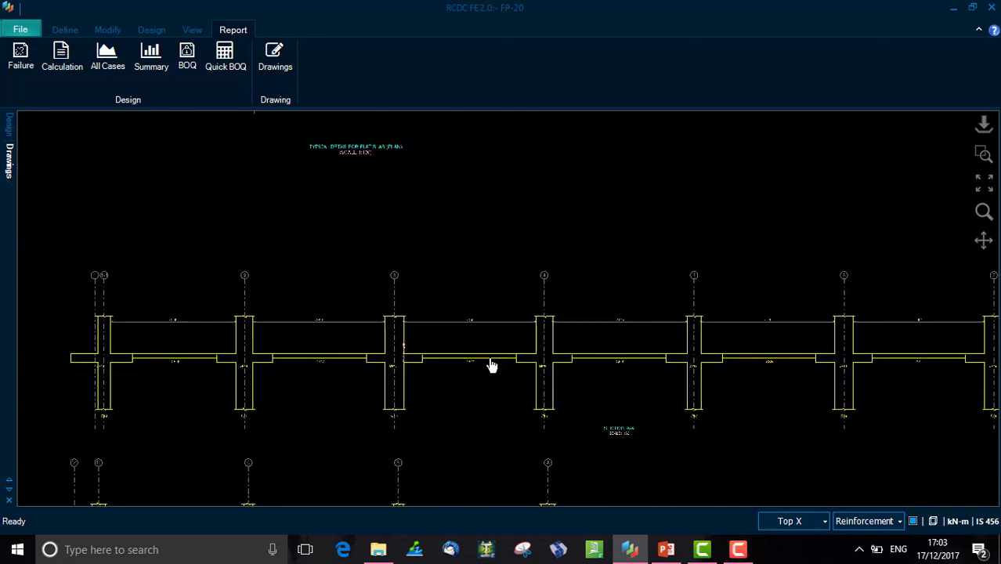
pyautogui.moveTo(353, 331); pyautogui.dragTo(463, 331)
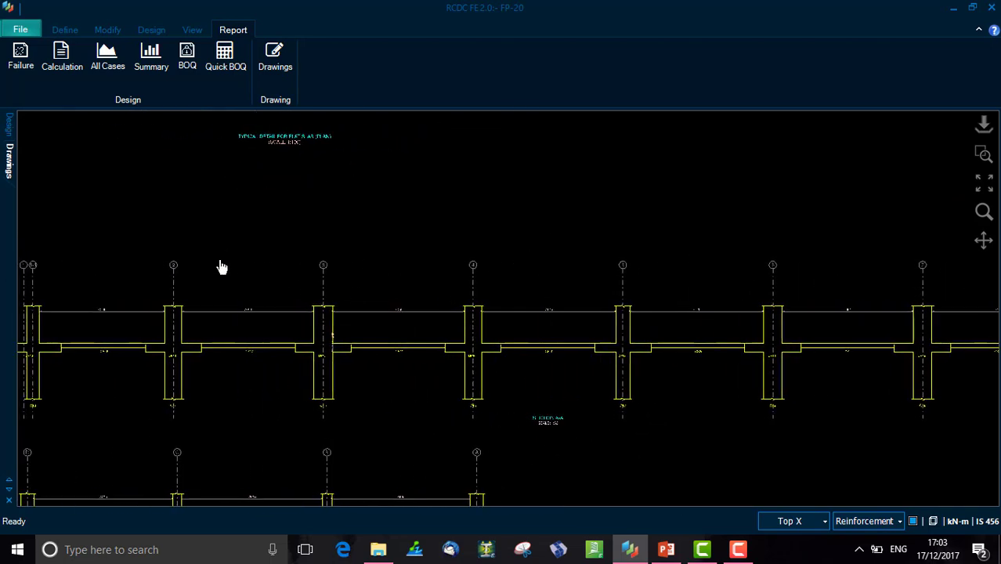
# - Switch to the design model view and open the Section 1-1 drawing from its section cut marker, zooming into it
pyautogui.click(8, 132)
pyautogui.scroll(5, 352, 263)
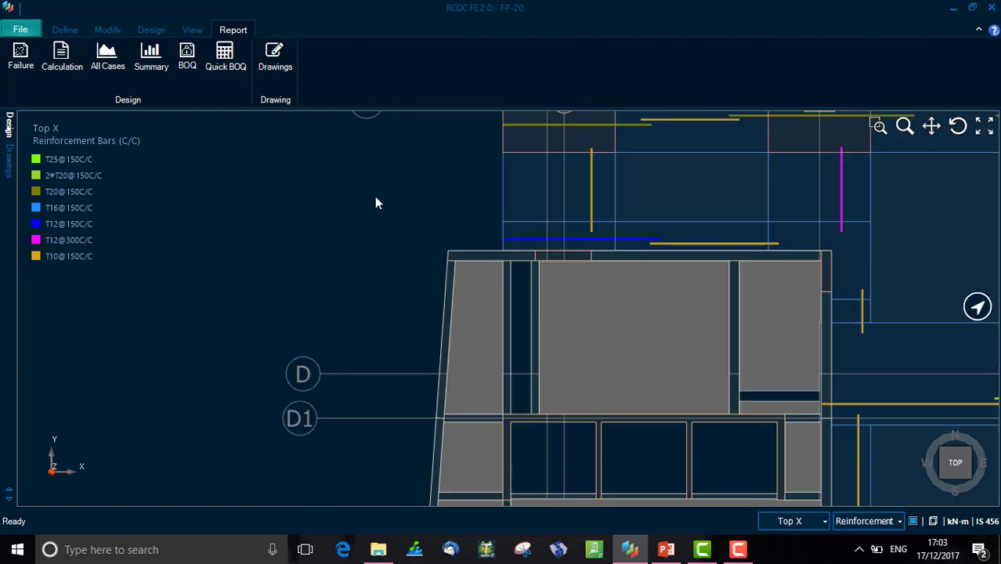
pyautogui.moveTo(376, 201); pyautogui.dragTo(315, 220, button='middle')
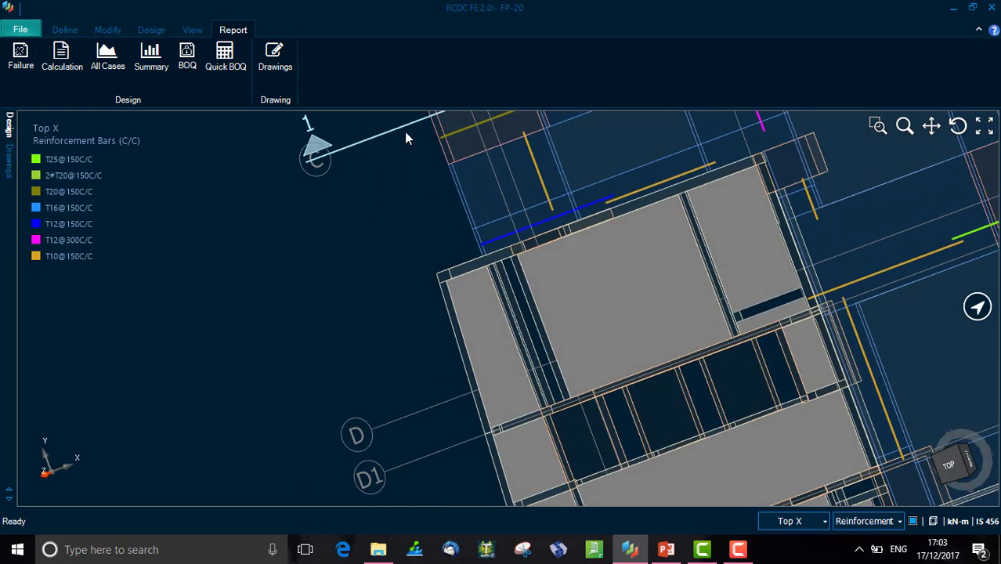
pyautogui.click(402, 130)
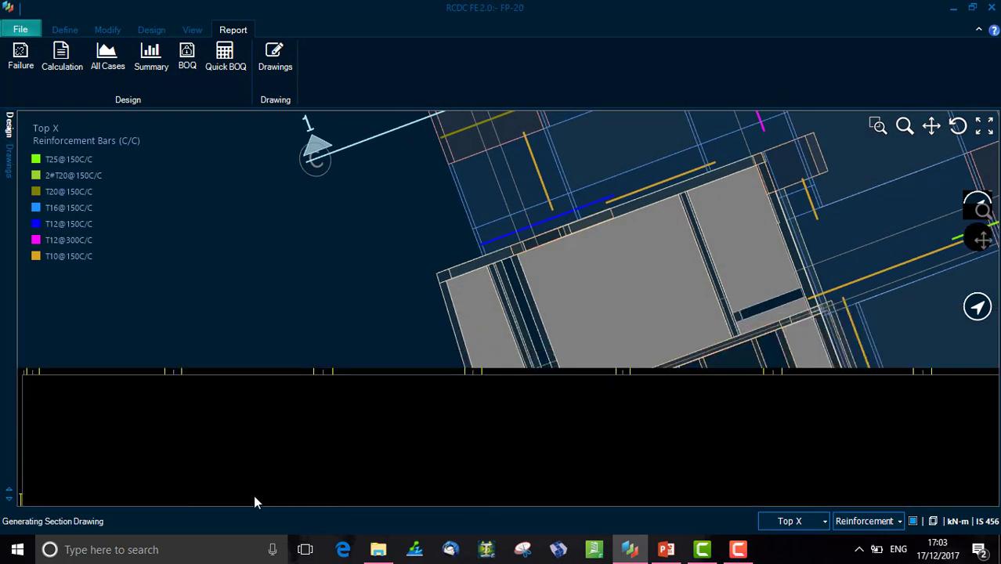
pyautogui.scroll(5, 160, 442)
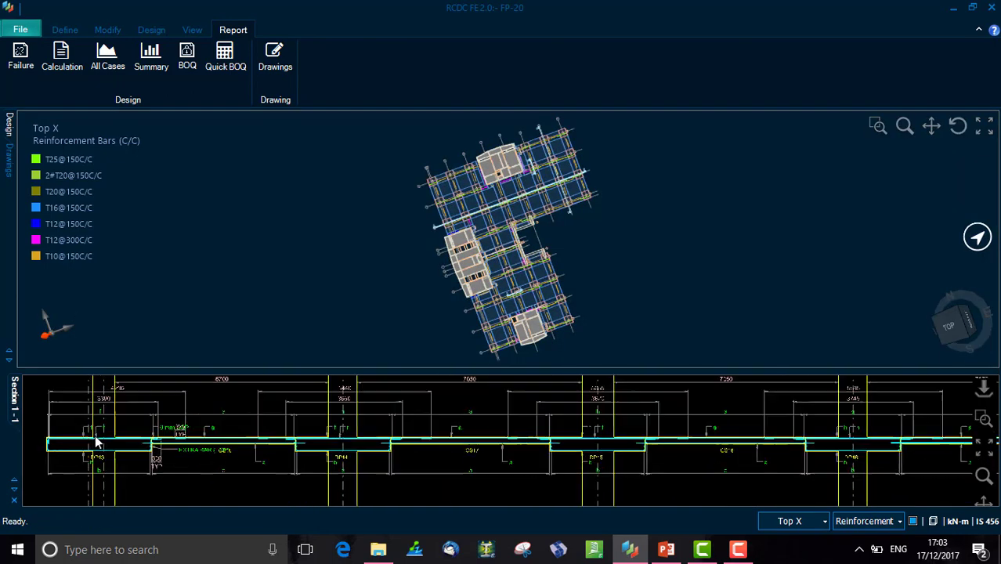
pyautogui.scroll(3, 197, 466)
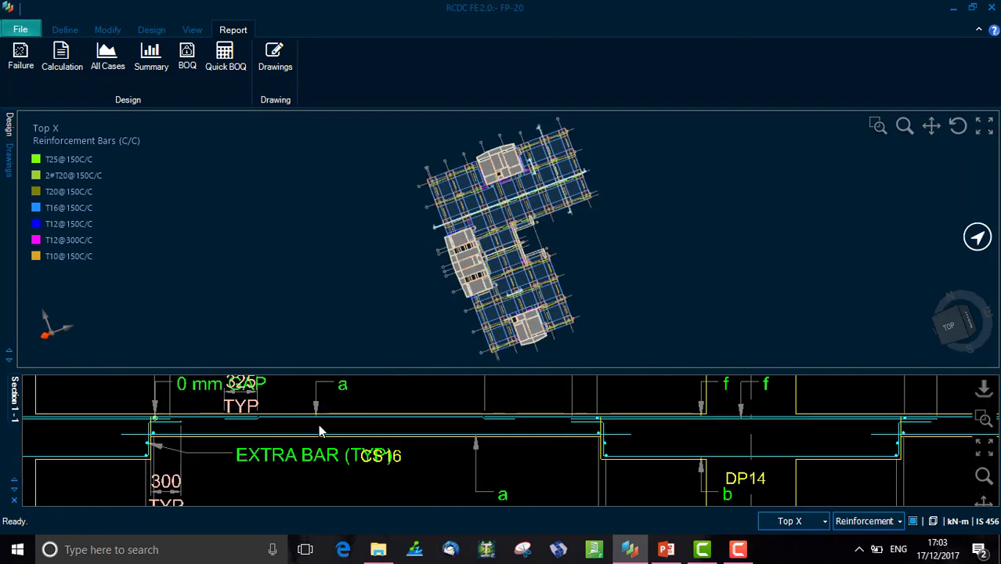
# - Review the list of defined section cuts in the Manage Sections dialog and close it with OK
pyautogui.rightClick(416, 189)
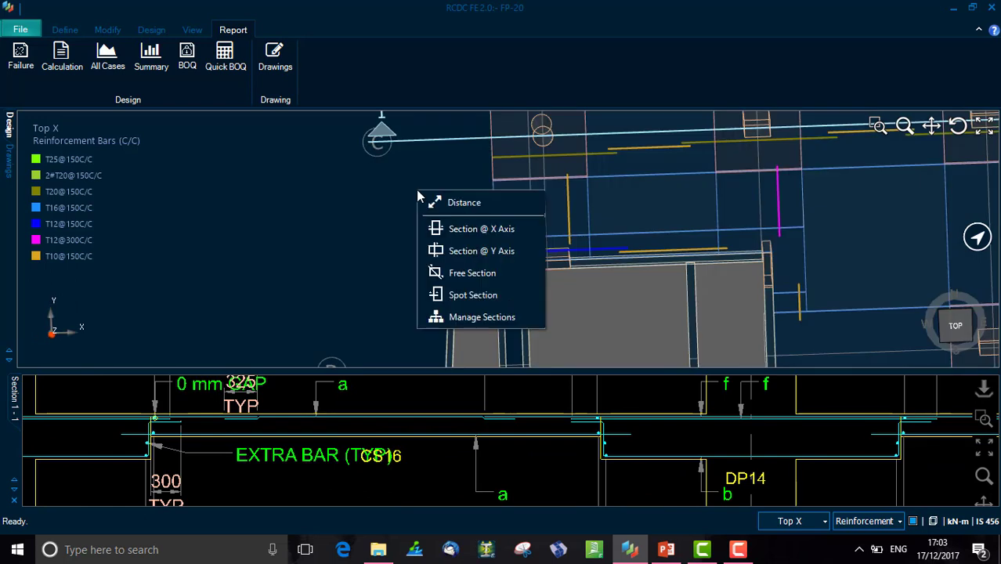
pyautogui.click(503, 316)
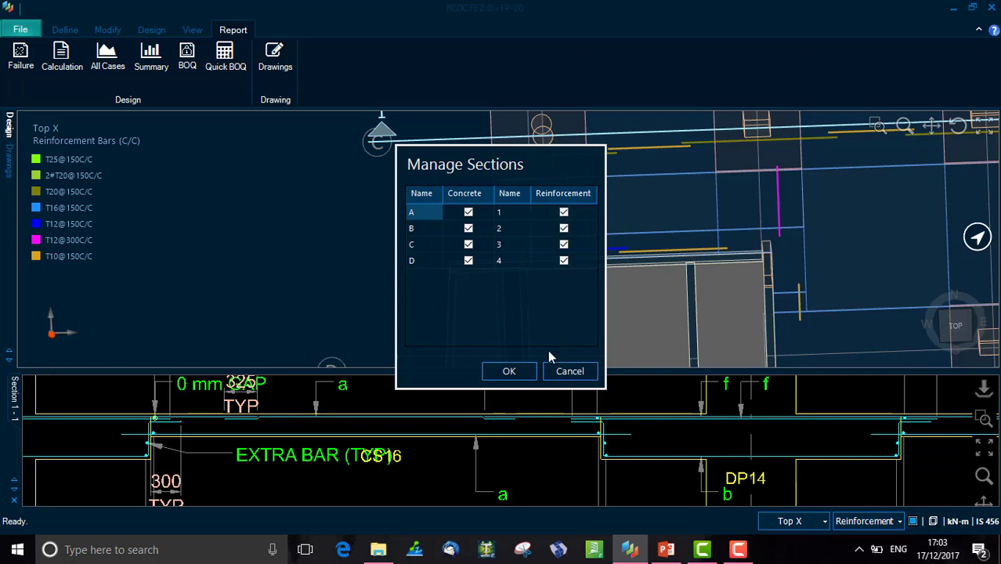
pyautogui.click(517, 370)
# - Zoom and pan across the Section 1-1 drawing to inspect columns, drop panels and its title
pyautogui.scroll(-1, 278, 441)
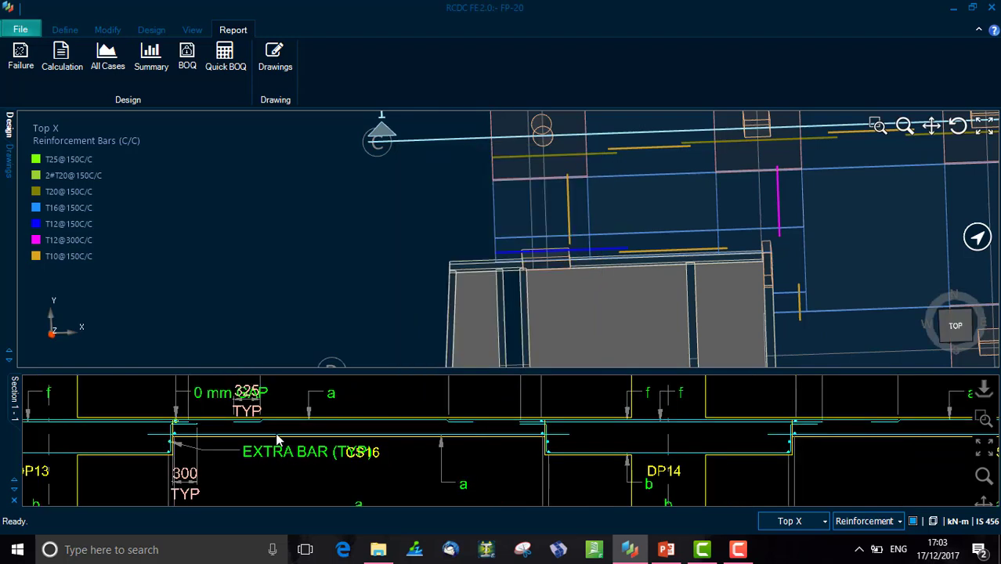
pyautogui.scroll(-5, 278, 442)
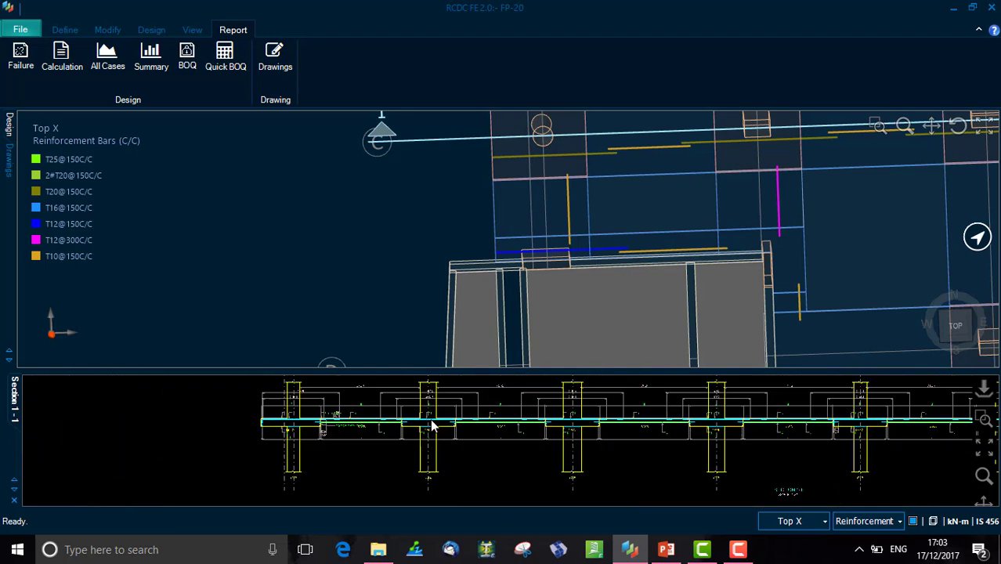
pyautogui.scroll(-2, 439, 431)
pyautogui.scroll(6, 737, 490)
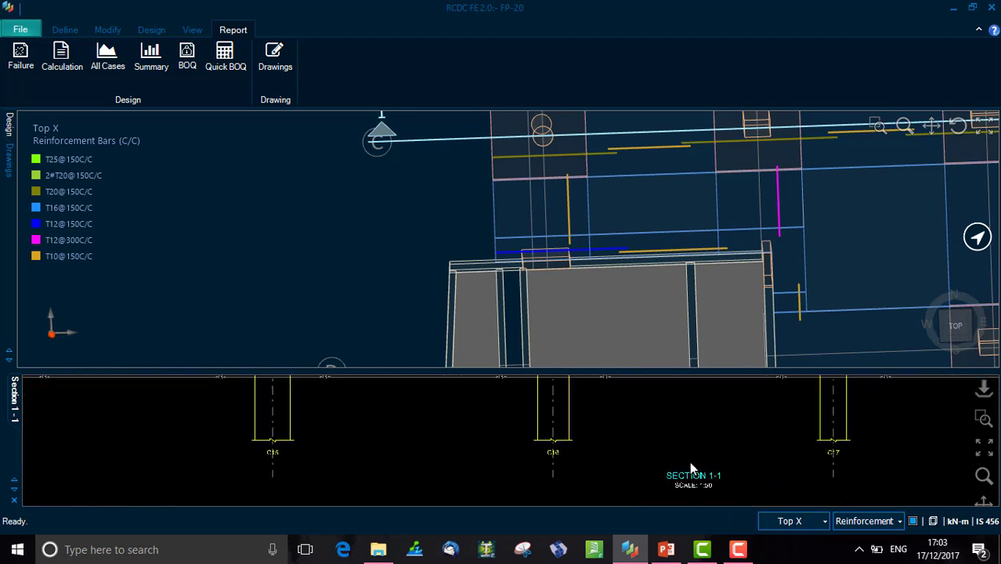
pyautogui.scroll(-3, 729, 469)
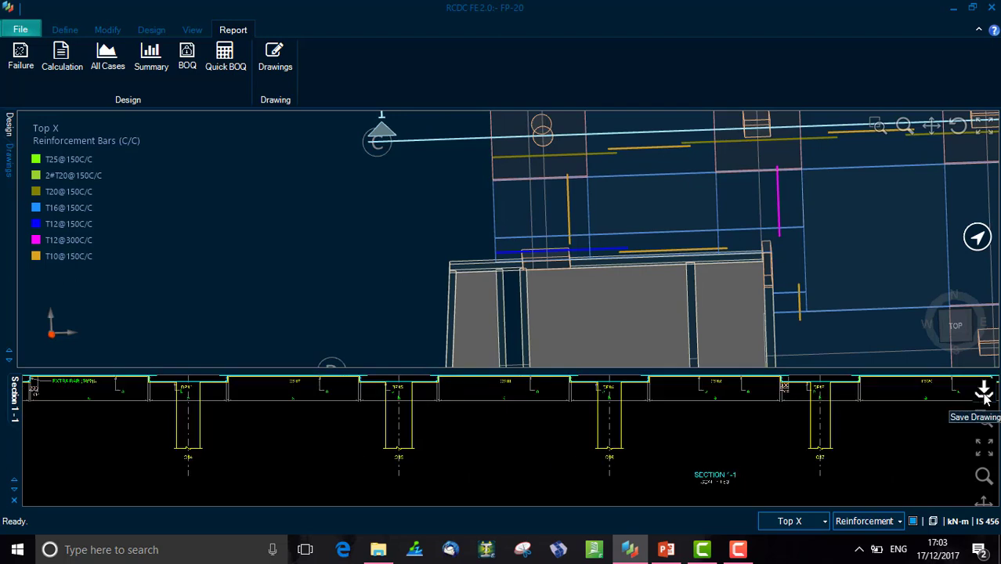
# - Return the model to top view, zoom to section cut 3 and open its Section 3-3 drawing
pyautogui.click(956, 324)
pyautogui.scroll(5, 487, 264)
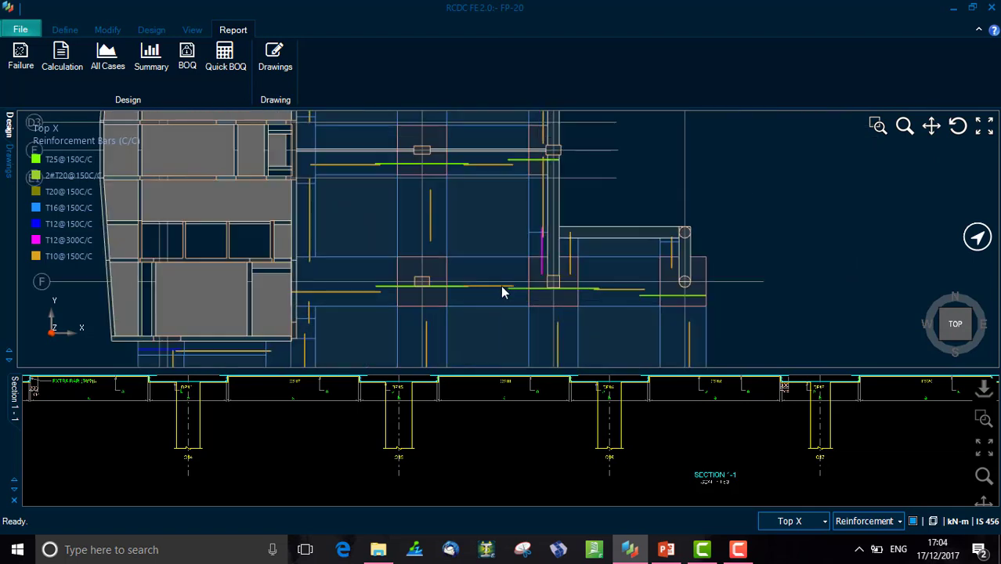
pyautogui.scroll(-4, 503, 292)
pyautogui.scroll(6, 464, 349)
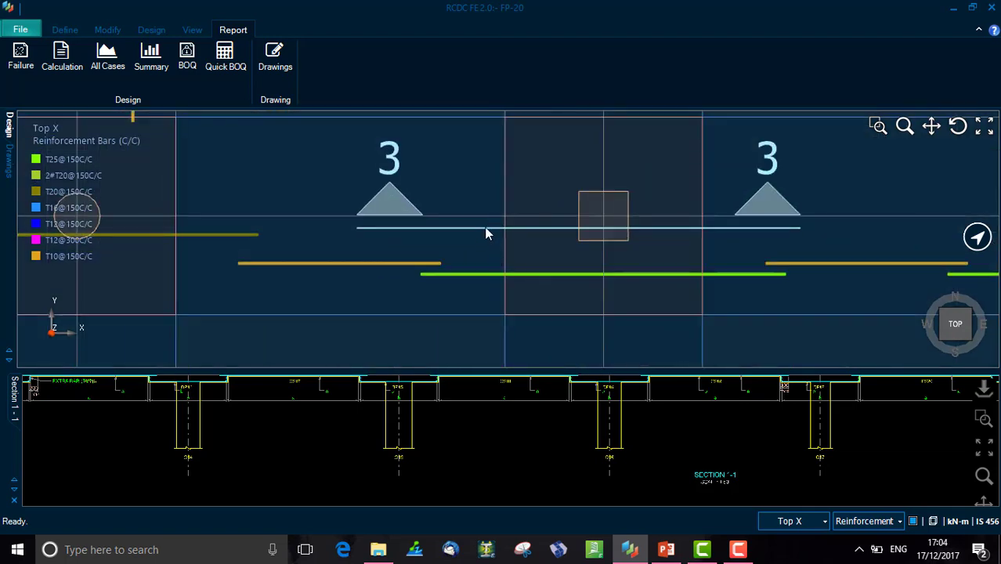
pyautogui.doubleClick(486, 228)
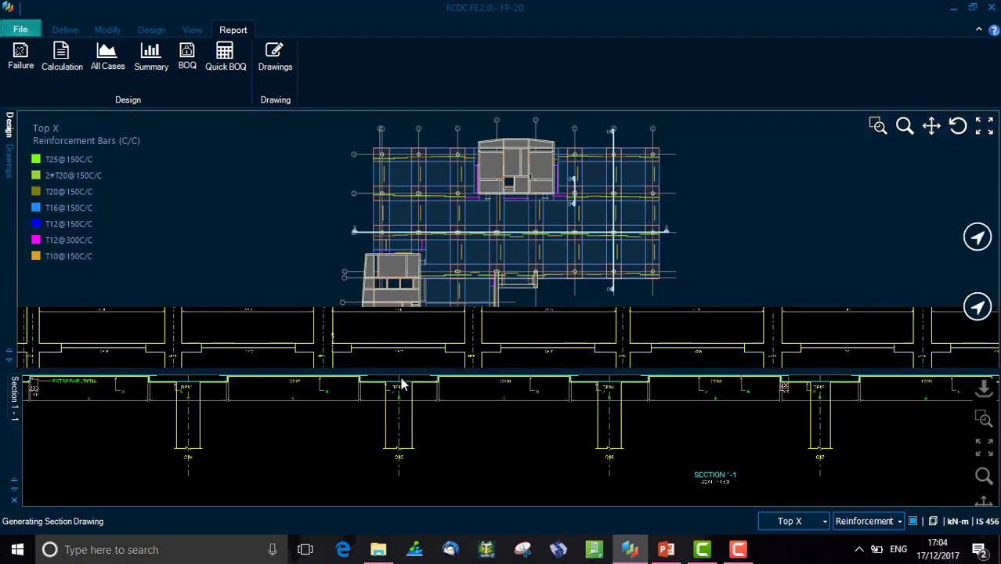
# - Inspect the Section 3-3 drawing and its top and bottom bar mark legends, then close the section panel
pyautogui.scroll(10, 317, 435)
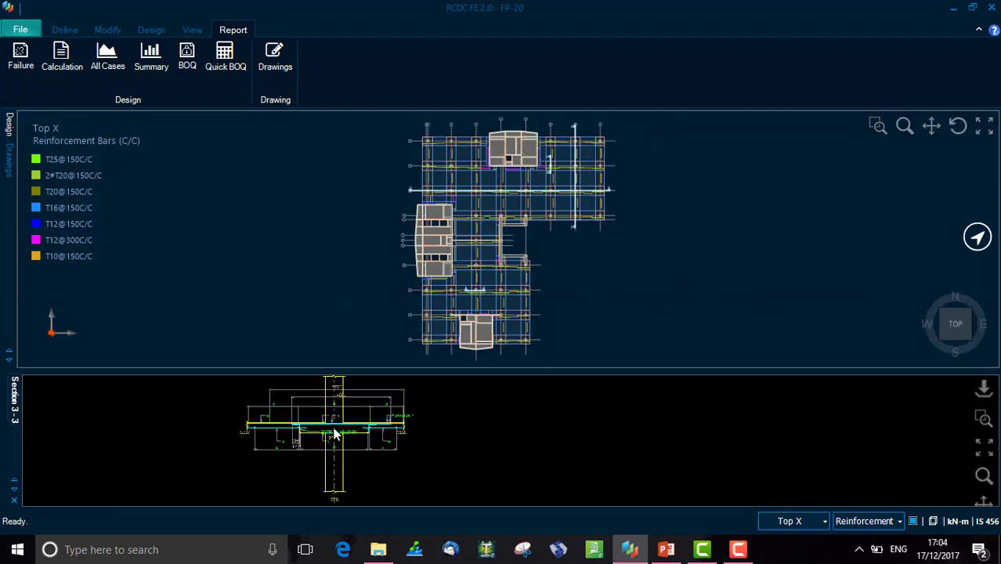
pyautogui.scroll(-10, 347, 441)
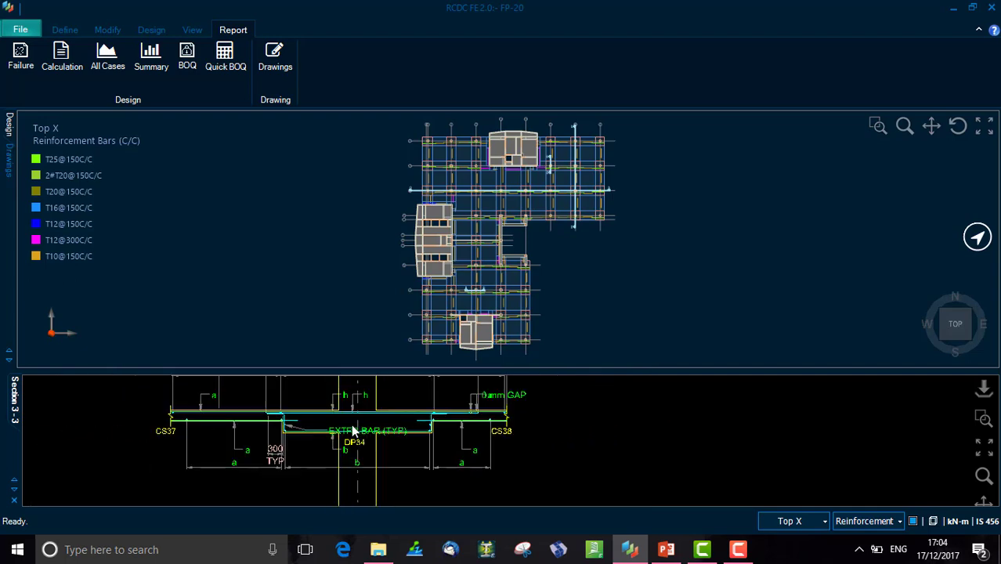
pyautogui.scroll(-1, 945, 444)
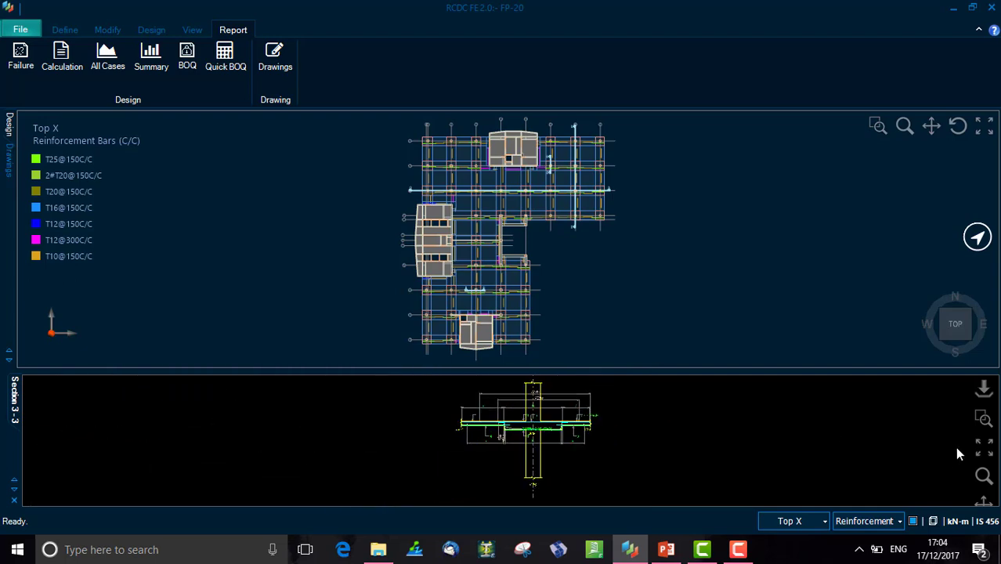
pyautogui.click(984, 502)
pyautogui.moveTo(797, 455); pyautogui.dragTo(642, 436)
pyautogui.moveTo(953, 459); pyautogui.dragTo(619, 443)
pyautogui.scroll(4, 659, 435)
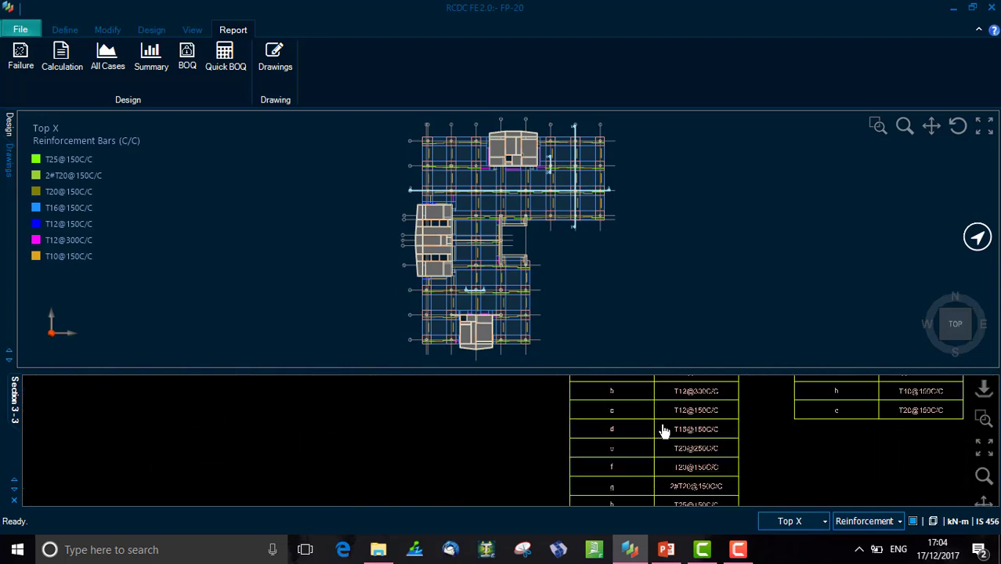
pyautogui.moveTo(698, 423); pyautogui.dragTo(668, 483)
pyautogui.moveTo(901, 380)
pyautogui.mouseDown()
pyautogui.moveTo(728, 419)
pyautogui.moveTo(408, 409)
pyautogui.mouseUp()
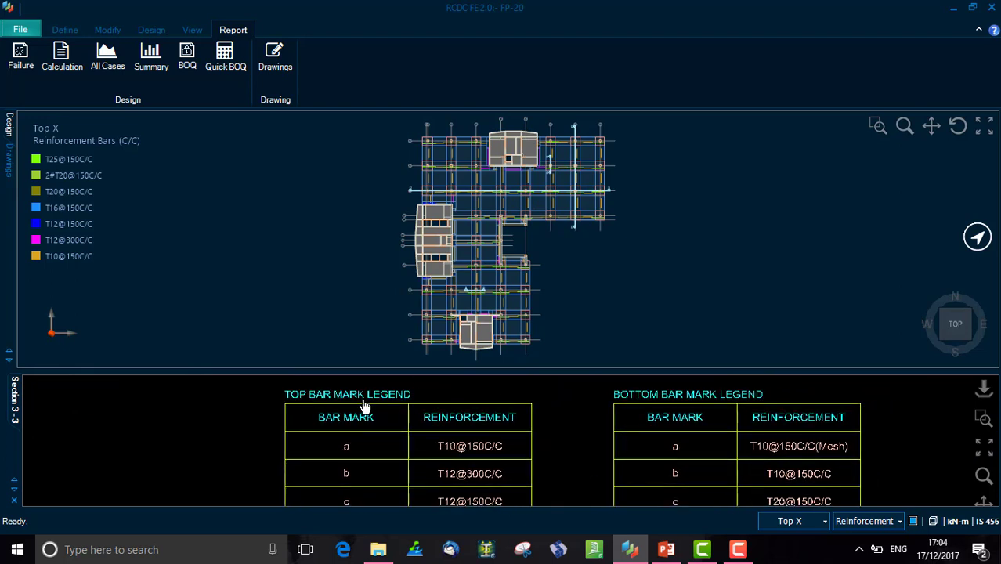
pyautogui.scroll(-3, 676, 431)
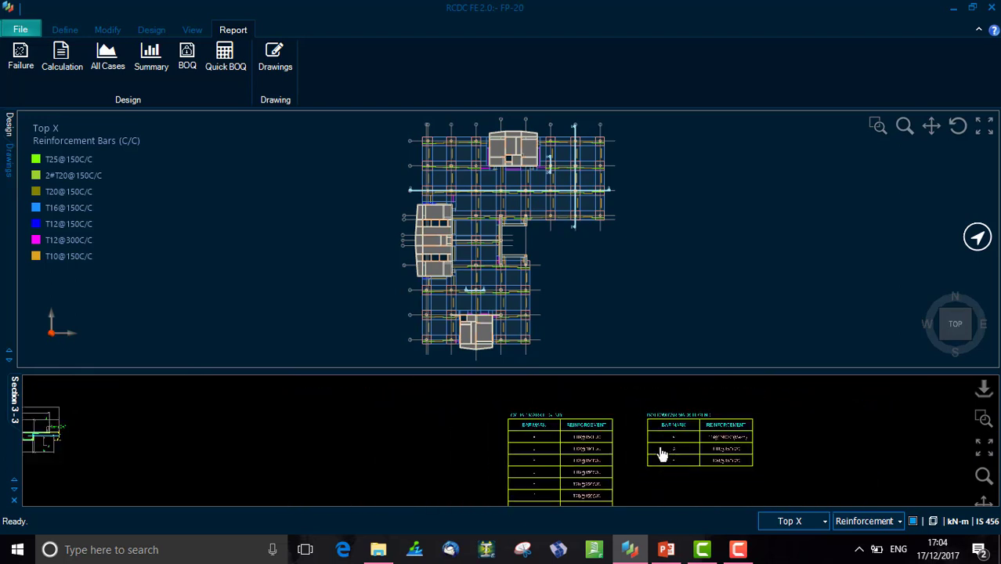
pyautogui.scroll(-1, 340, 442)
pyautogui.moveTo(463, 449); pyautogui.dragTo(708, 448)
pyautogui.scroll(-1, 306, 458)
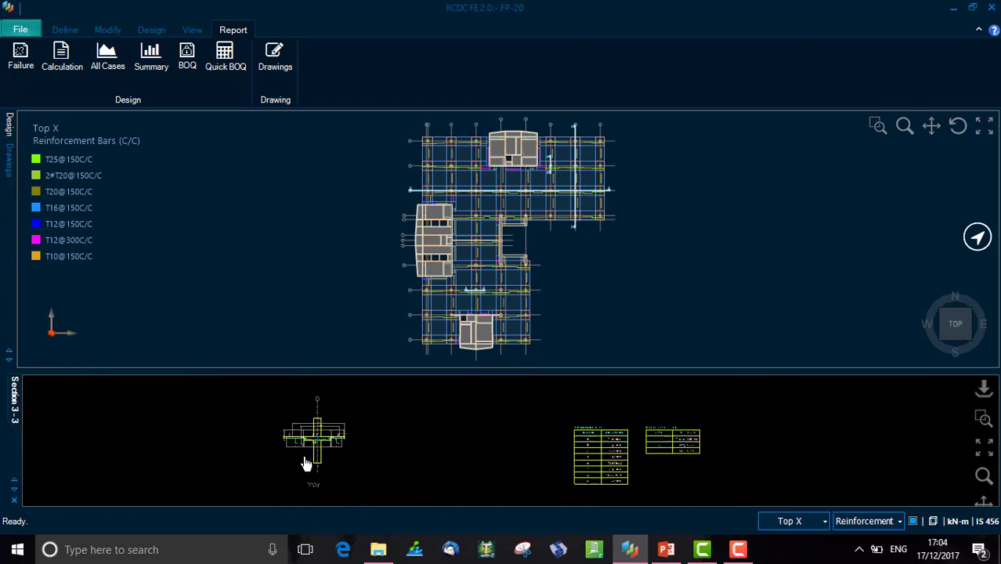
pyautogui.scroll(1, 308, 464)
pyautogui.scroll(3, 307, 462)
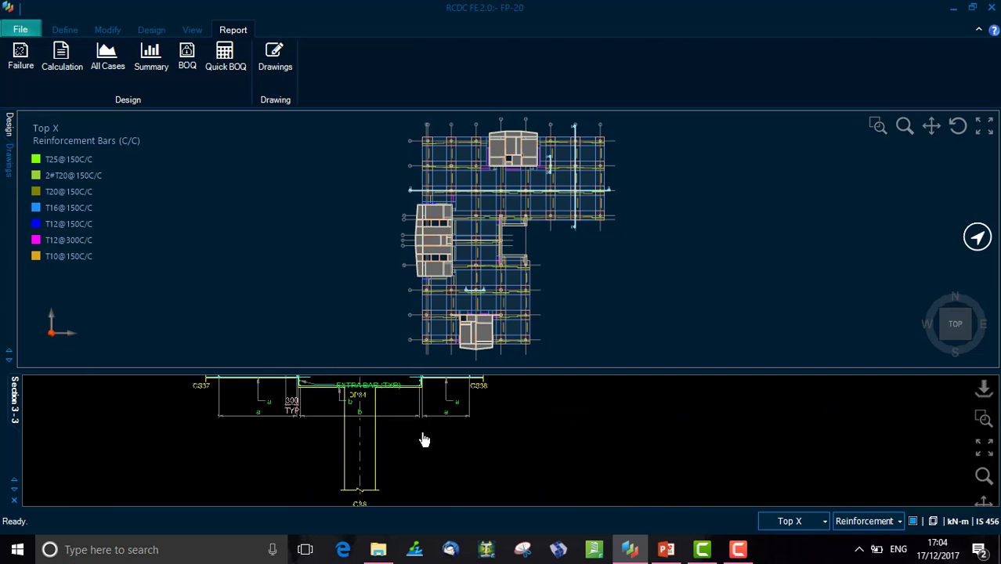
pyautogui.click(14, 505)
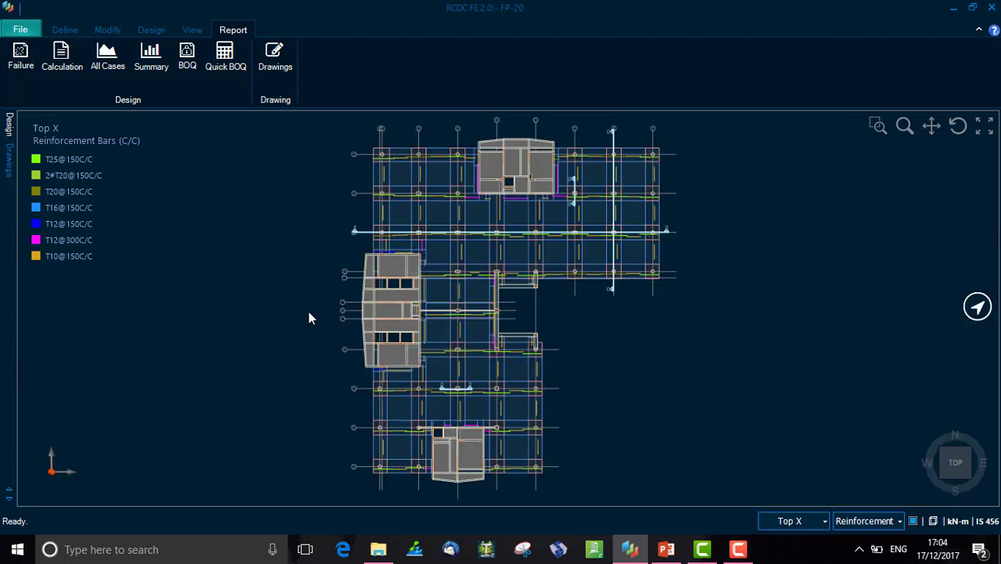